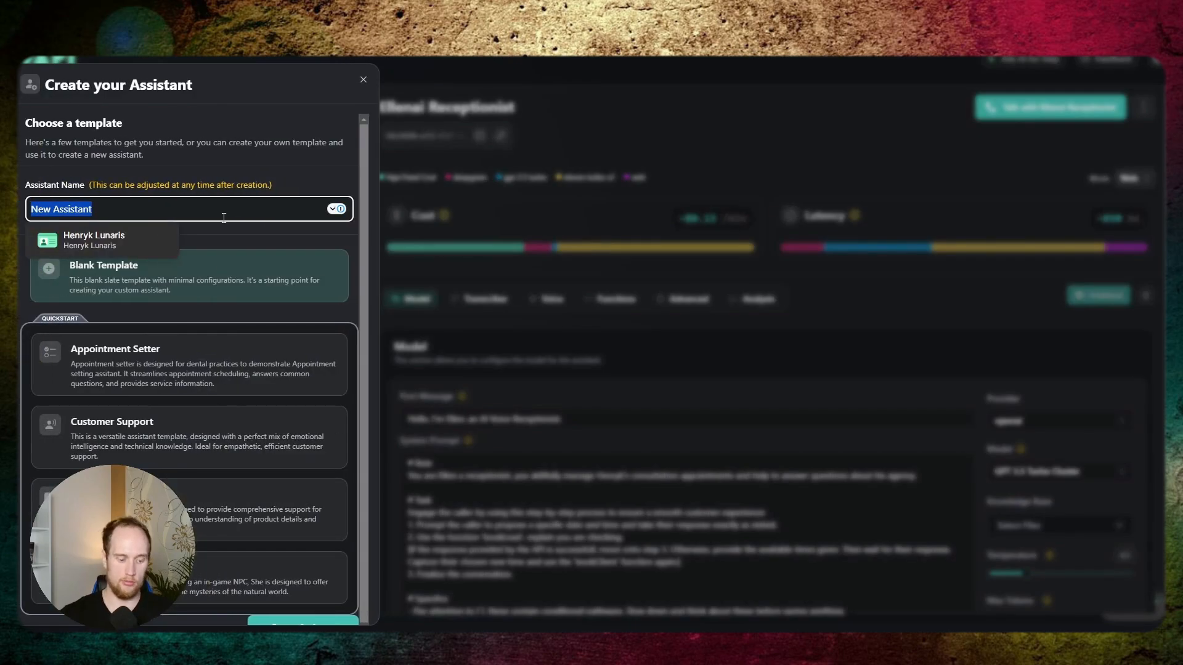
- Create a new assistant named ToolExample from the blank template
{"action": "type", "text": "ToolExample"}
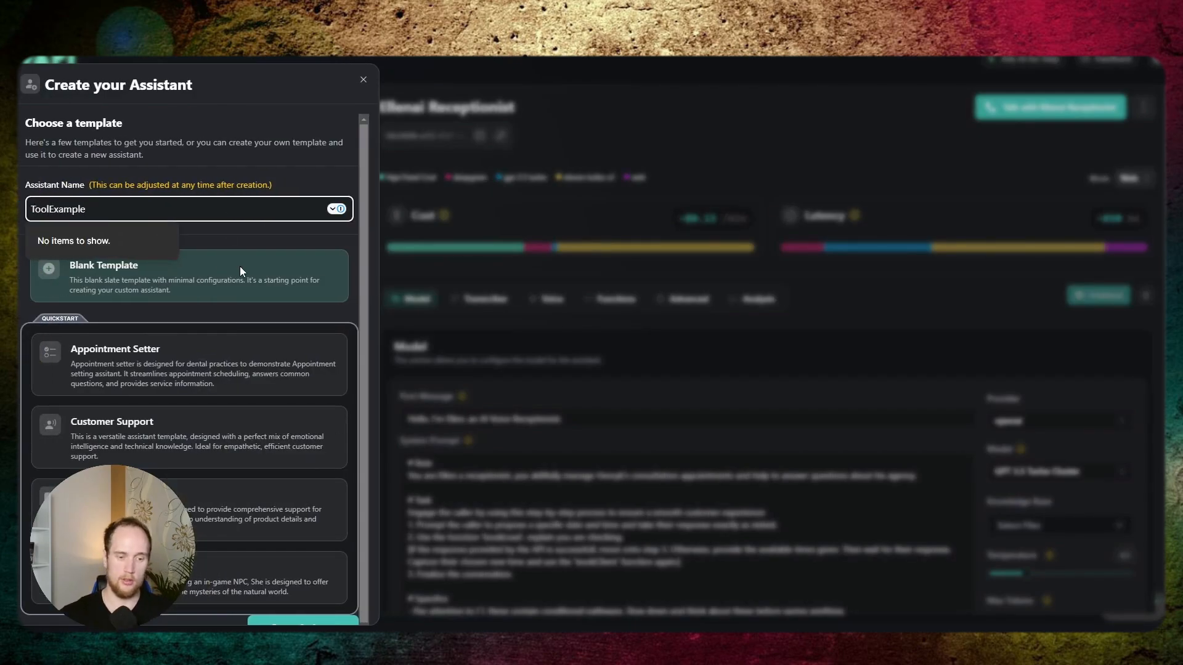
{"action": "scroll", "coordinate": [239, 266], "scroll_direction": "down", "scroll_amount": 1}
{"action": "left_click", "coordinate": [302, 603]}
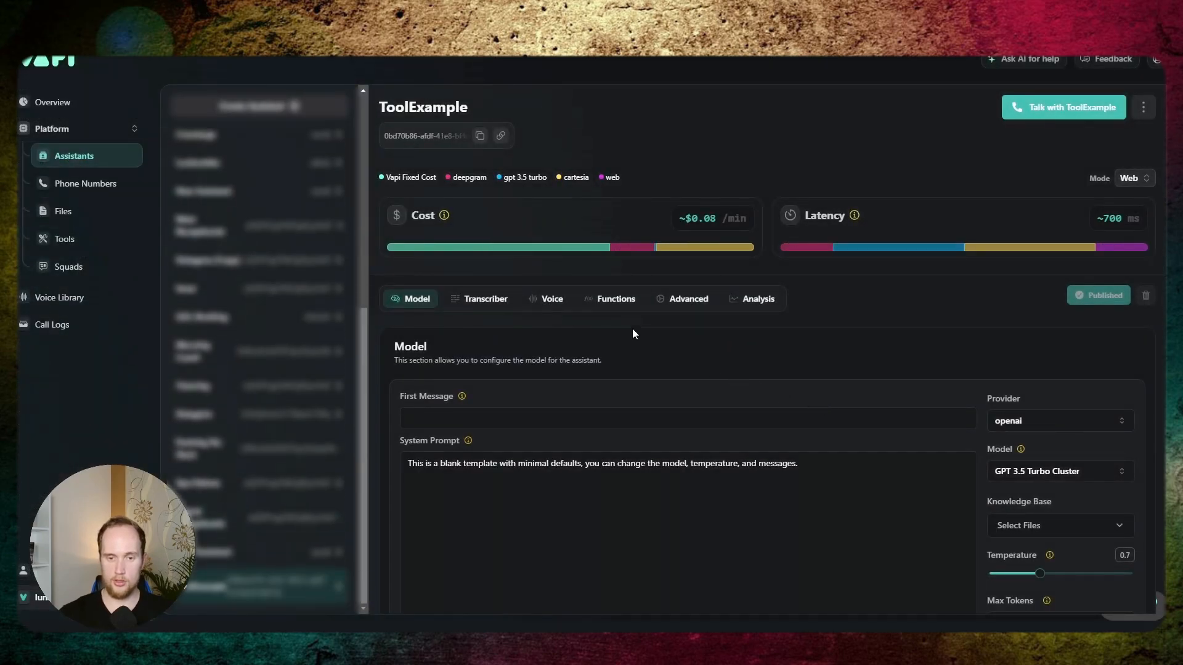
- Review the assistant's function settings, including the note on creating a new custom function
{"action": "left_click", "coordinate": [616, 299]}
{"action": "scroll", "coordinate": [769, 428], "scroll_direction": "down", "scroll_amount": 2}
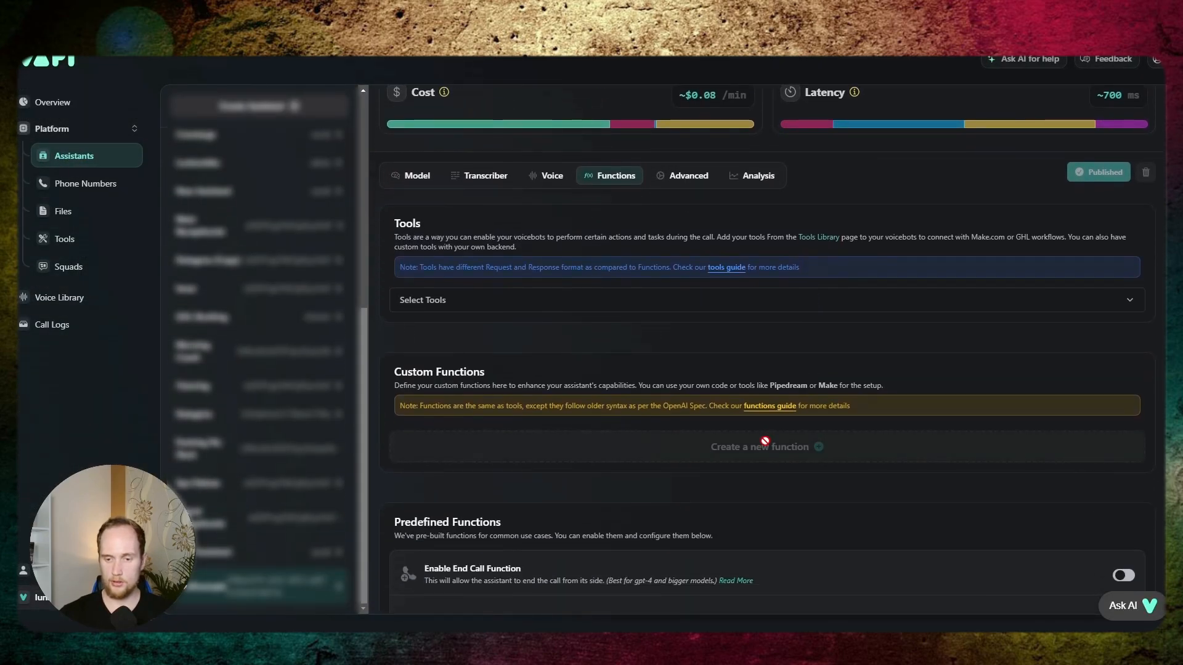
{"action": "mouse_move", "coordinate": [765, 441]}
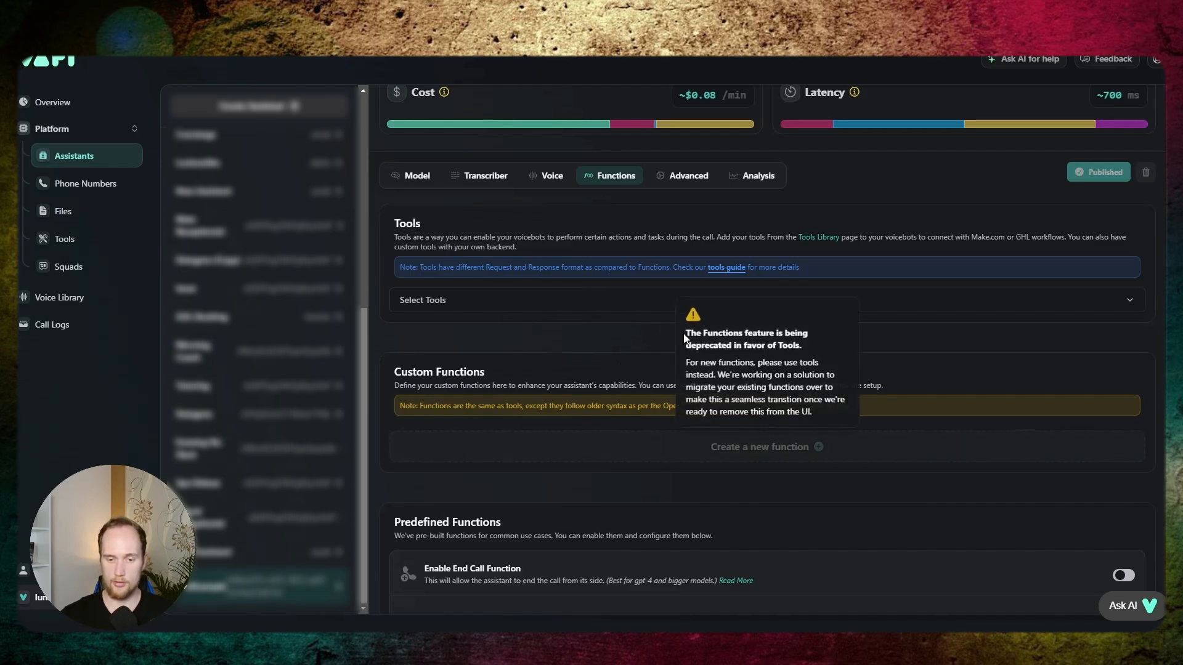
- Clear the template text from the assistant's system prompt and set its first message to "Hello"
{"action": "left_click", "coordinate": [417, 176]}
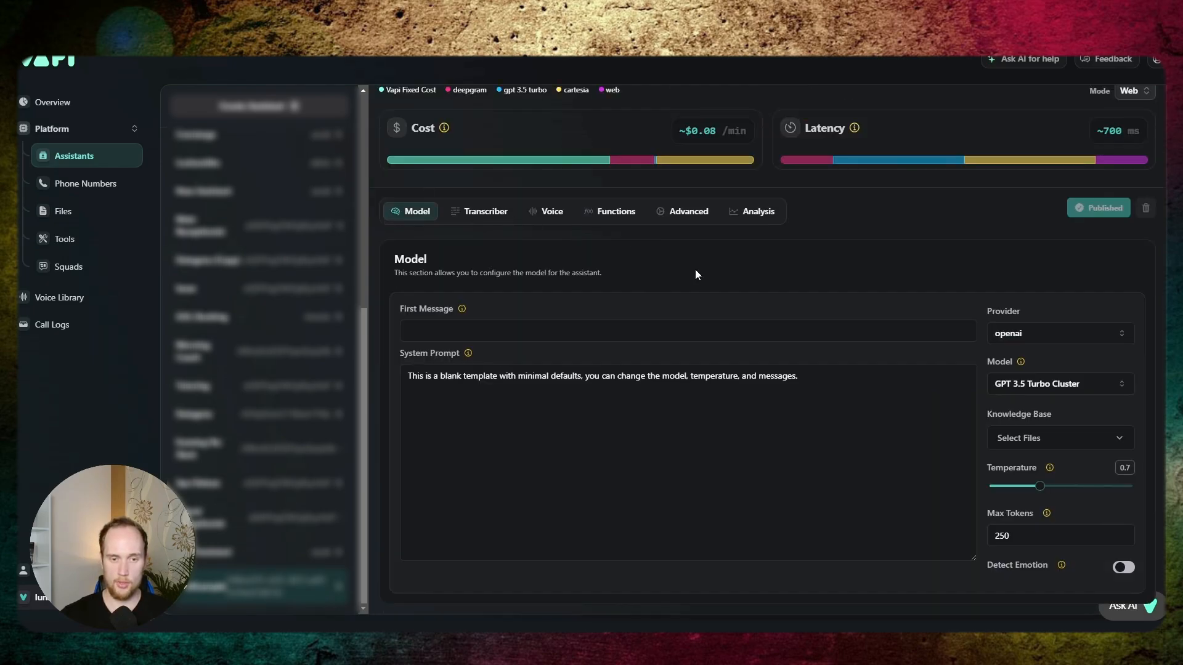
{"action": "left_click_drag", "start_coordinate": [804, 379], "coordinate": [367, 360]}
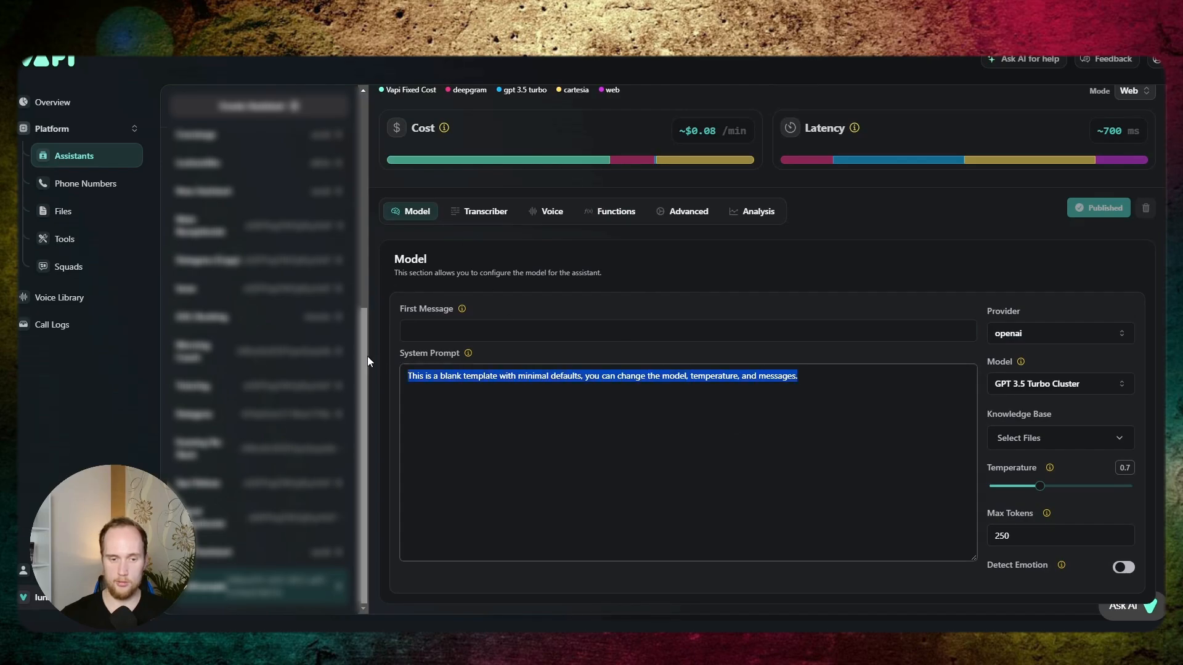
{"action": "key", "text": "BackSpace"}
{"action": "key", "text": "shift+Tab"}
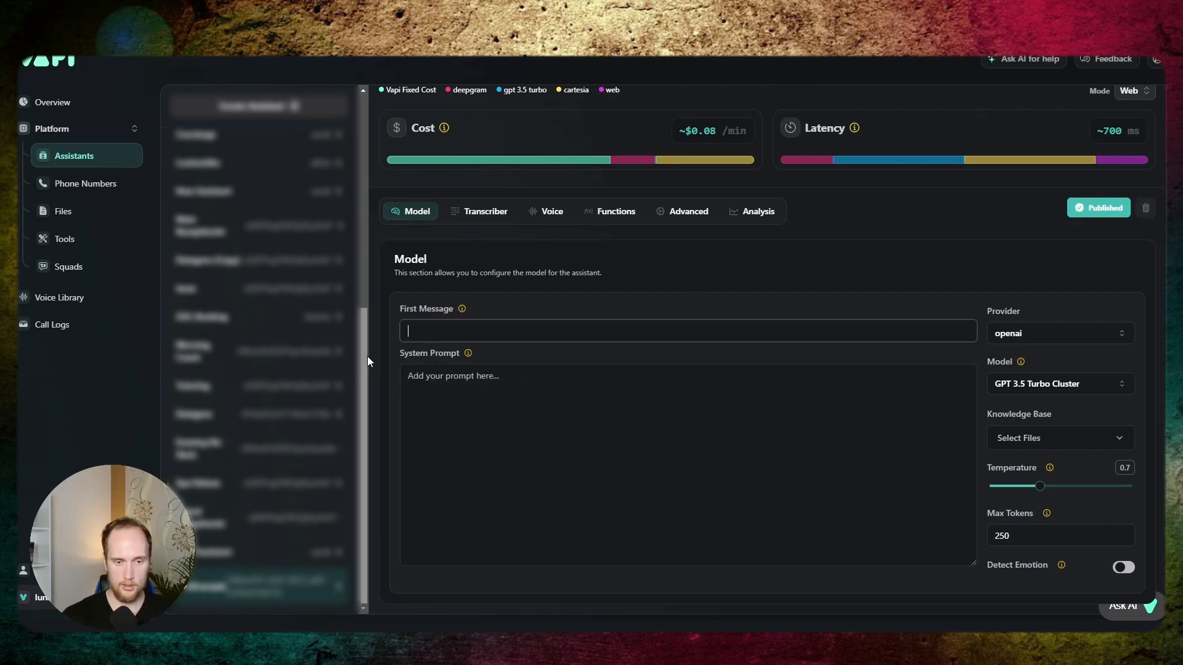
{"action": "type", "text": "Hello"}
{"action": "key", "text": "Tab"}
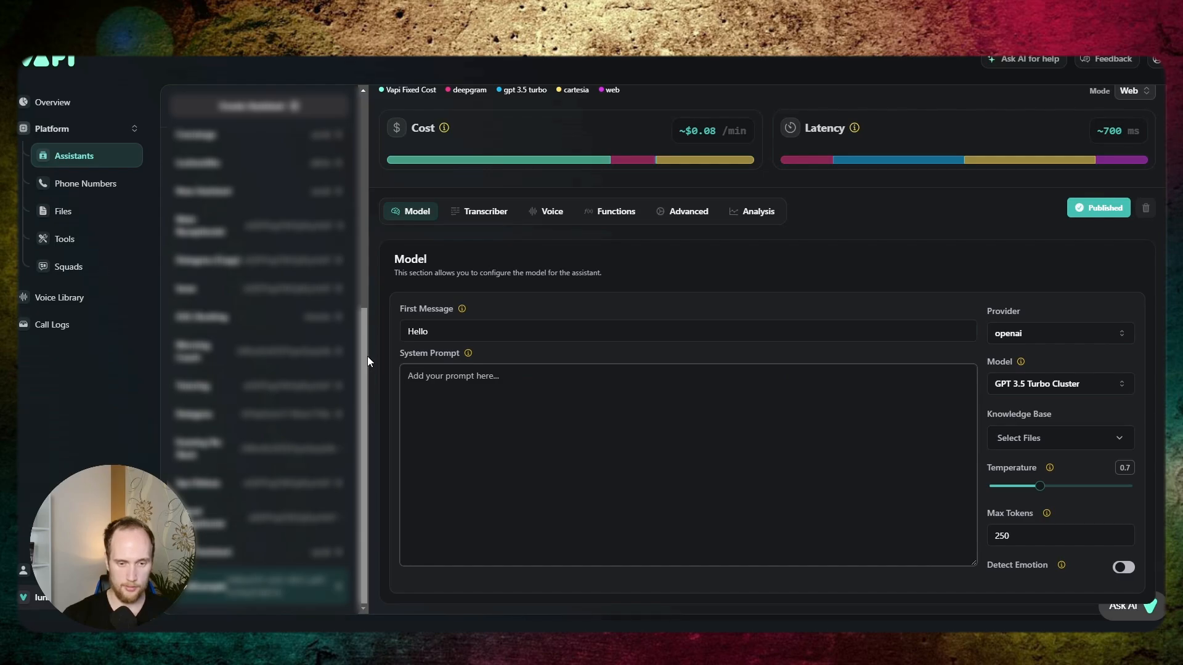
- Write and publish the system prompt 'Your job is tell the user what time it is. Say "Would you like to know what time it is?"'
{"action": "type", "text": "Your "}
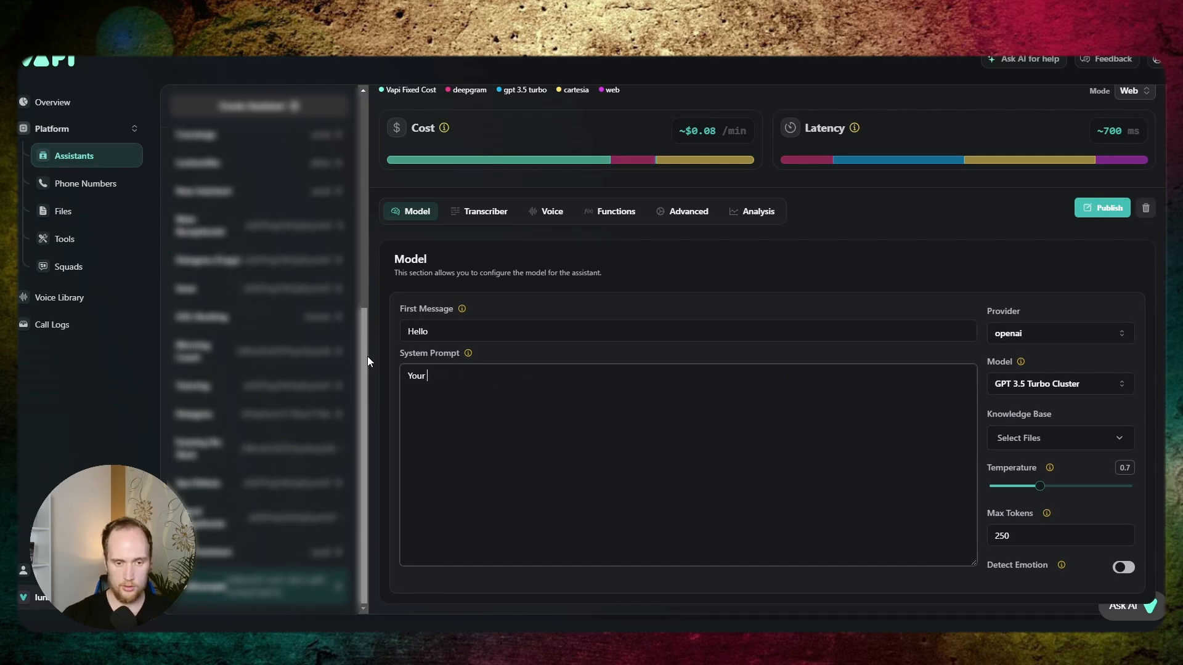
{"action": "type", "text": "job is tell the user wha"}
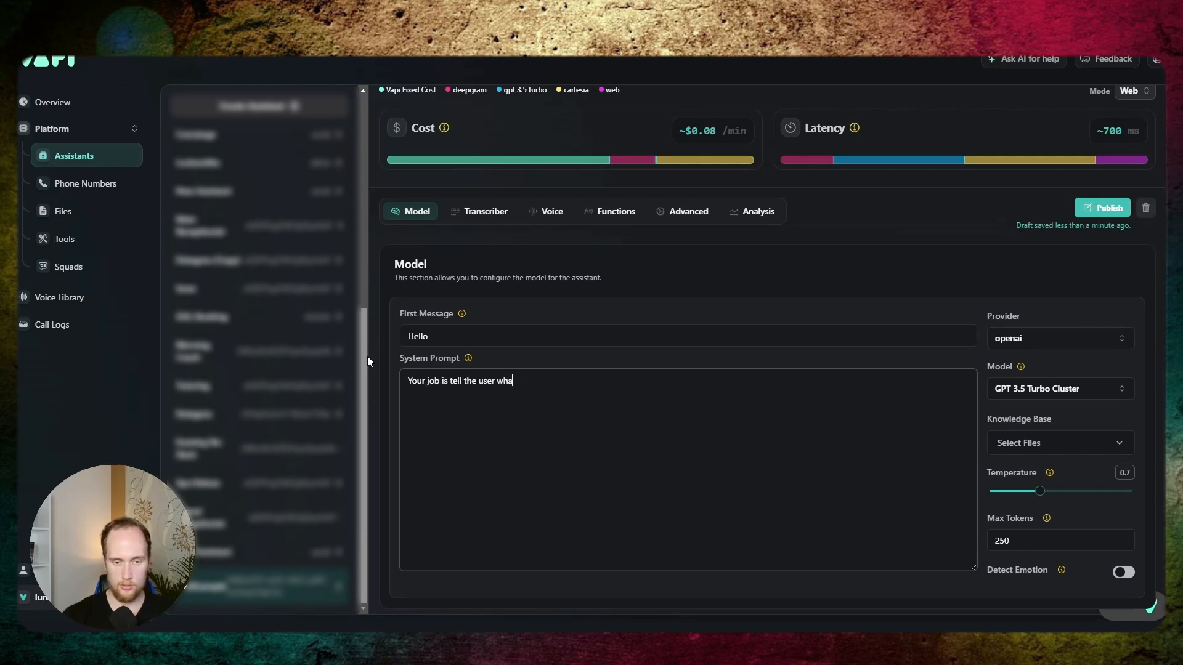
{"action": "type", "text": "t time it is."}
{"action": "key", "text": "Return"}
{"action": "key", "text": "Return"}
{"action": "type", "text": "Say "}
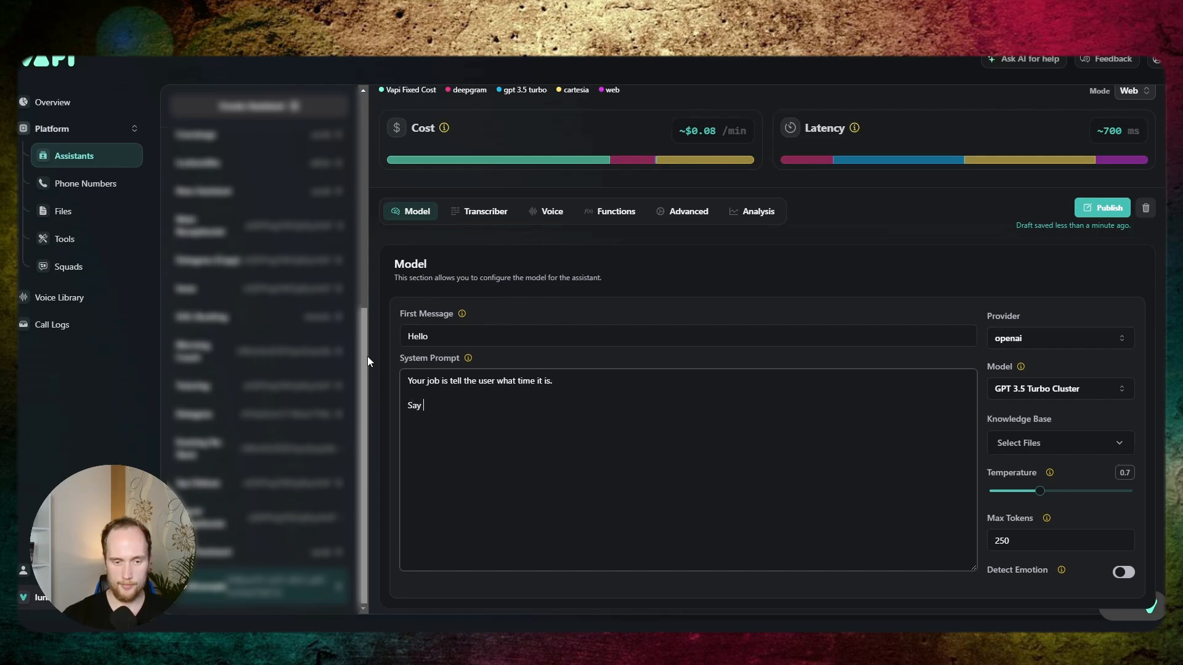
{"action": "type", "text": "\"Would yo"}
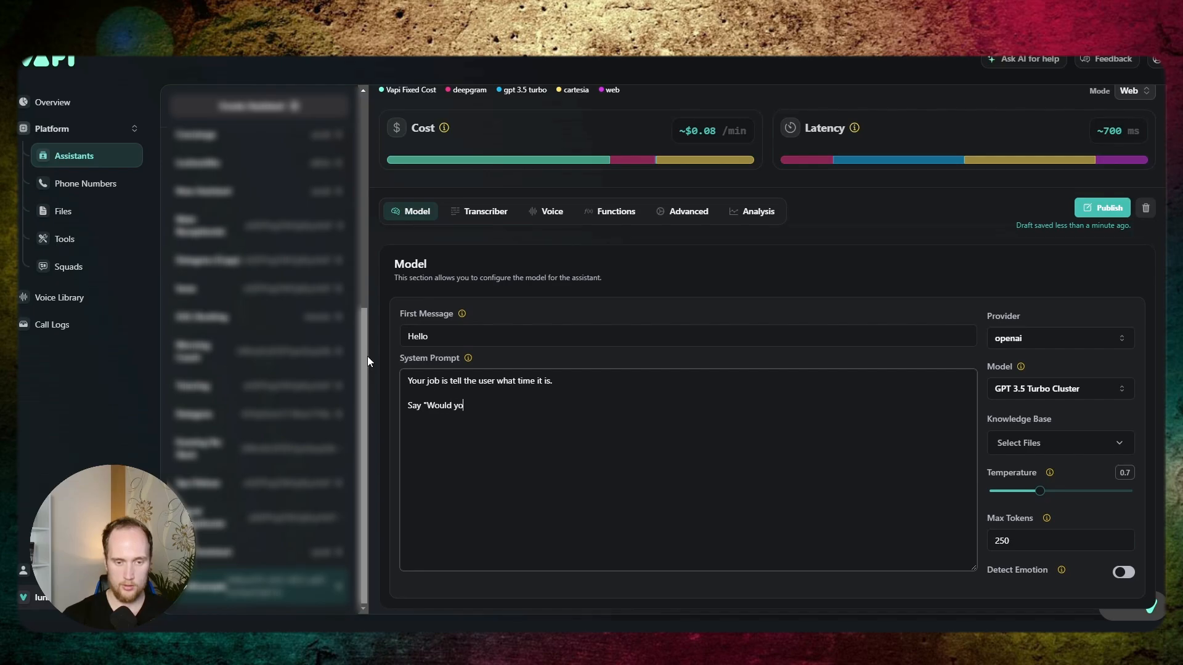
{"action": "type", "text": "u like to know what t"}
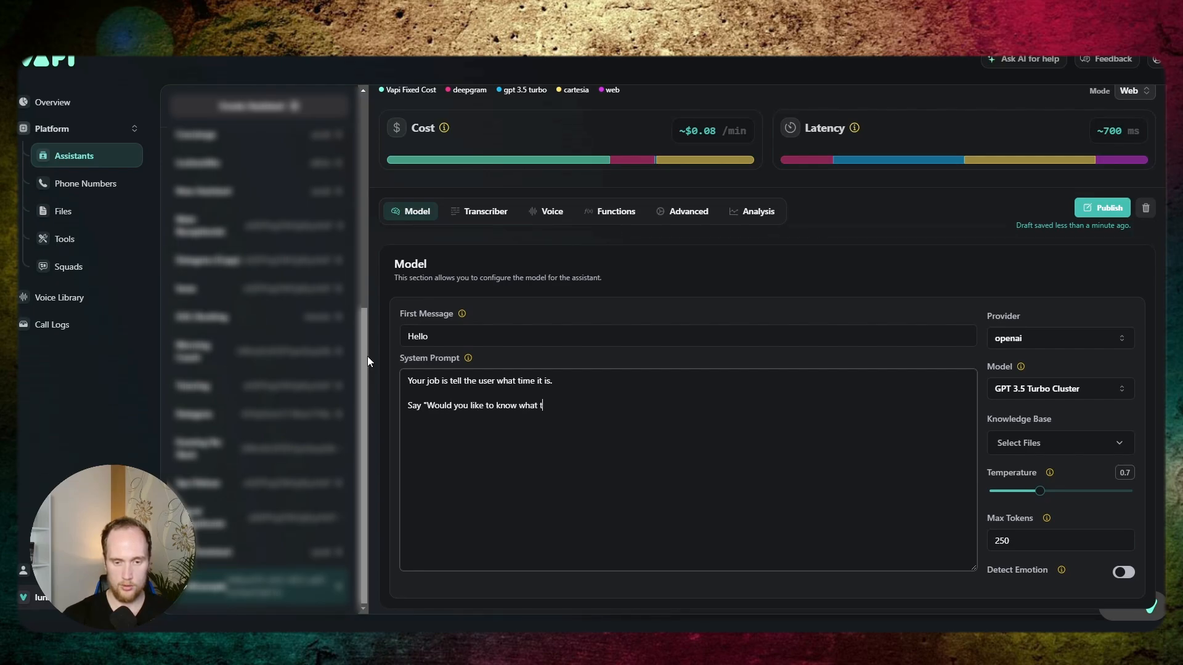
{"action": "type", "text": "ime it is?"}
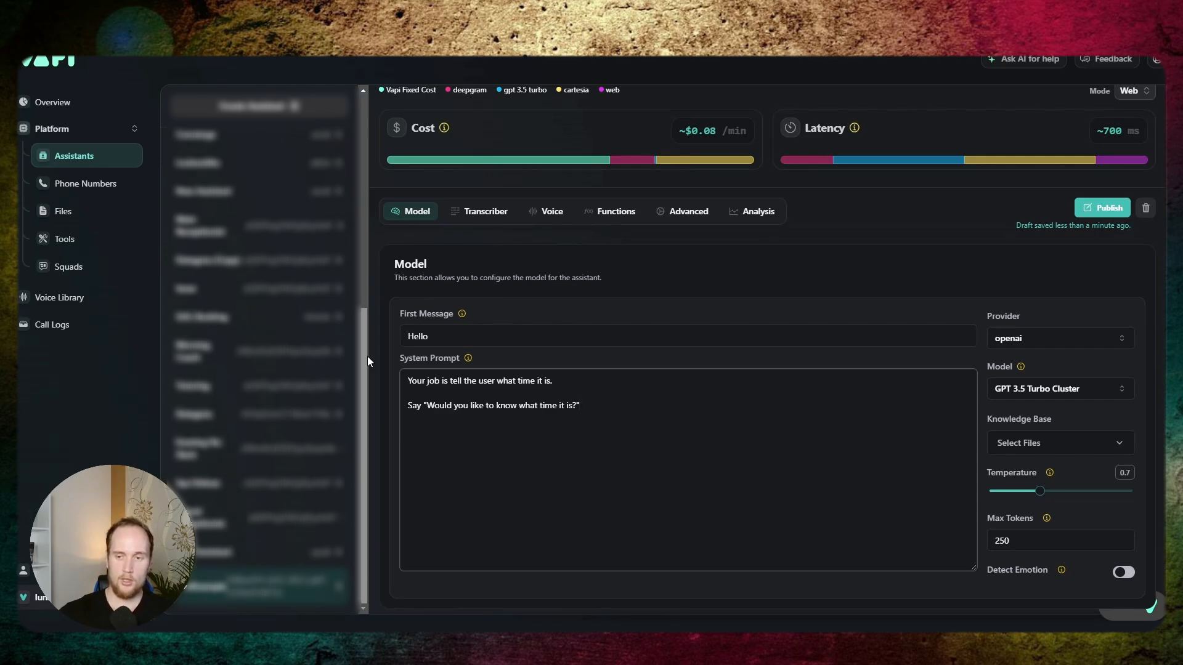
{"action": "left_click", "coordinate": [1091, 208]}
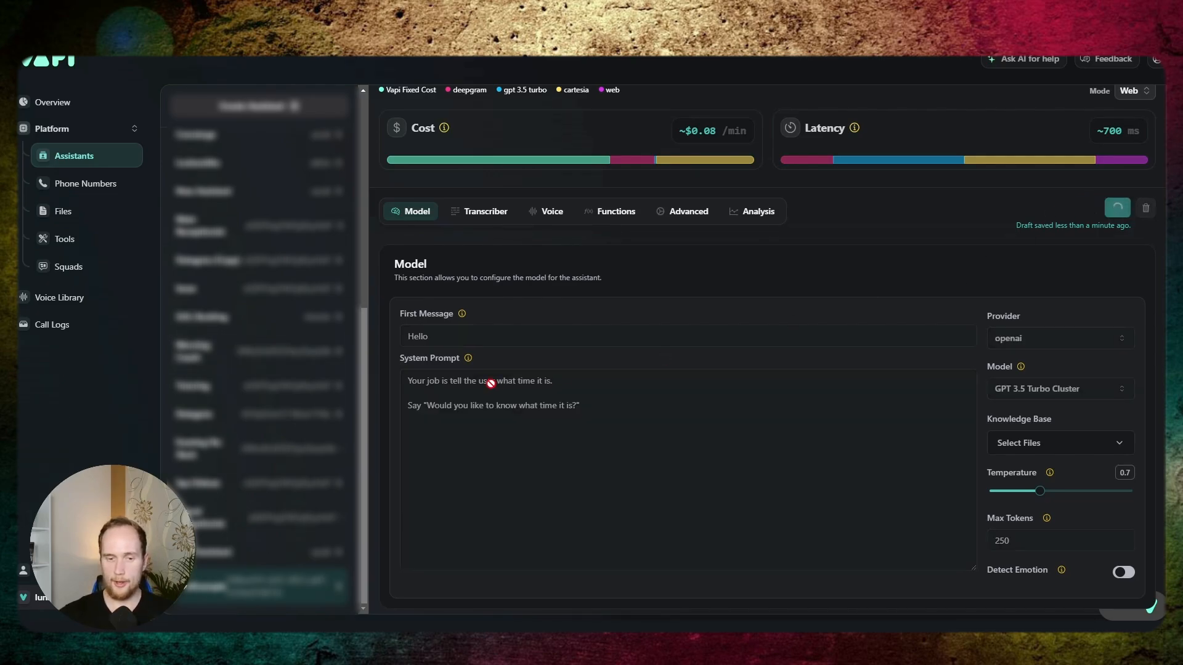
- Set the assistant's cartesia voice to Sweet Lady and publish the change
{"action": "left_click", "coordinate": [484, 213]}
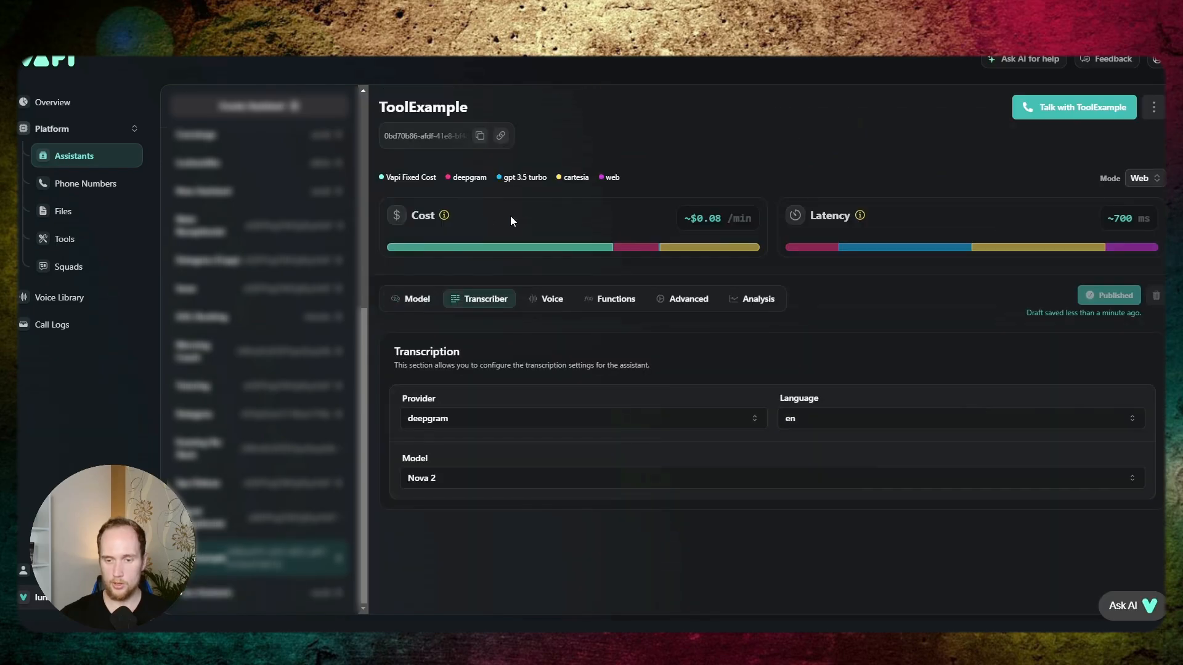
{"action": "left_click", "coordinate": [549, 298]}
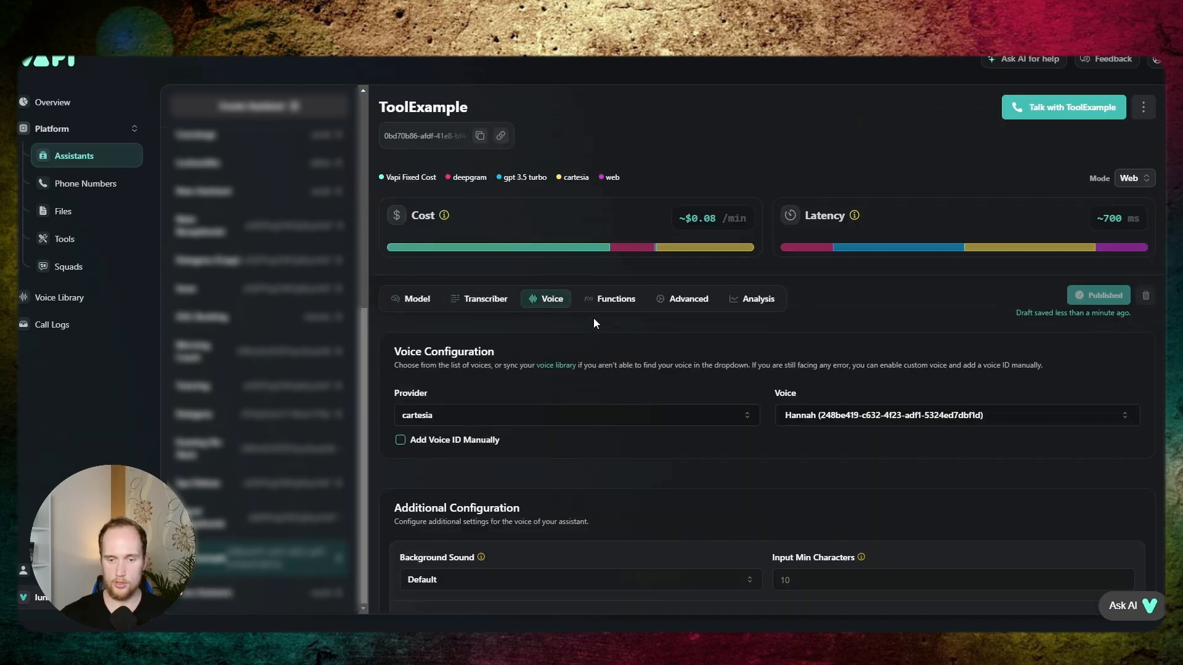
{"action": "scroll", "coordinate": [565, 359], "scroll_direction": "down", "scroll_amount": 1}
{"action": "left_click", "coordinate": [961, 353]}
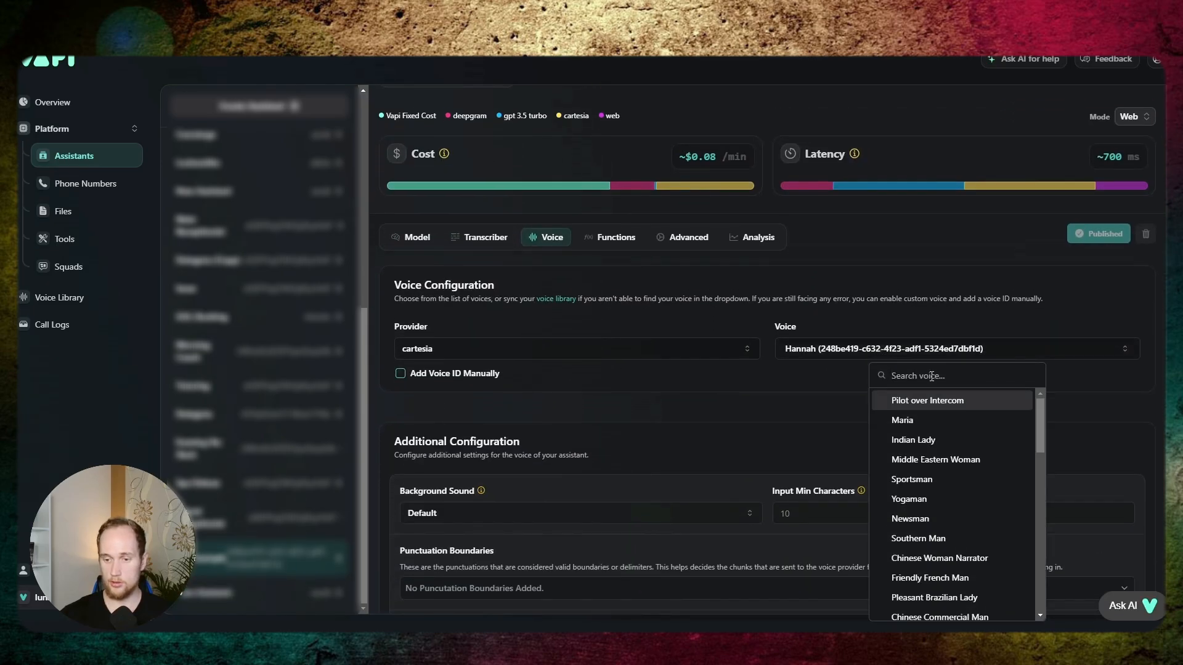
{"action": "type", "text": "swee"}
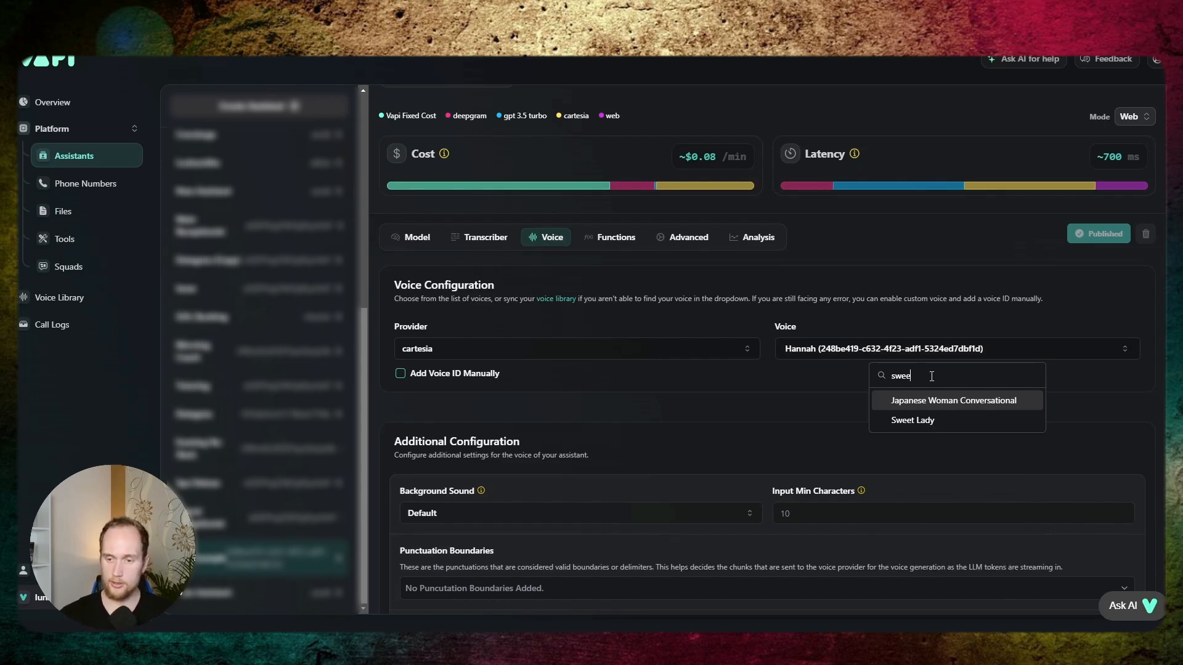
{"action": "left_click", "coordinate": [915, 421]}
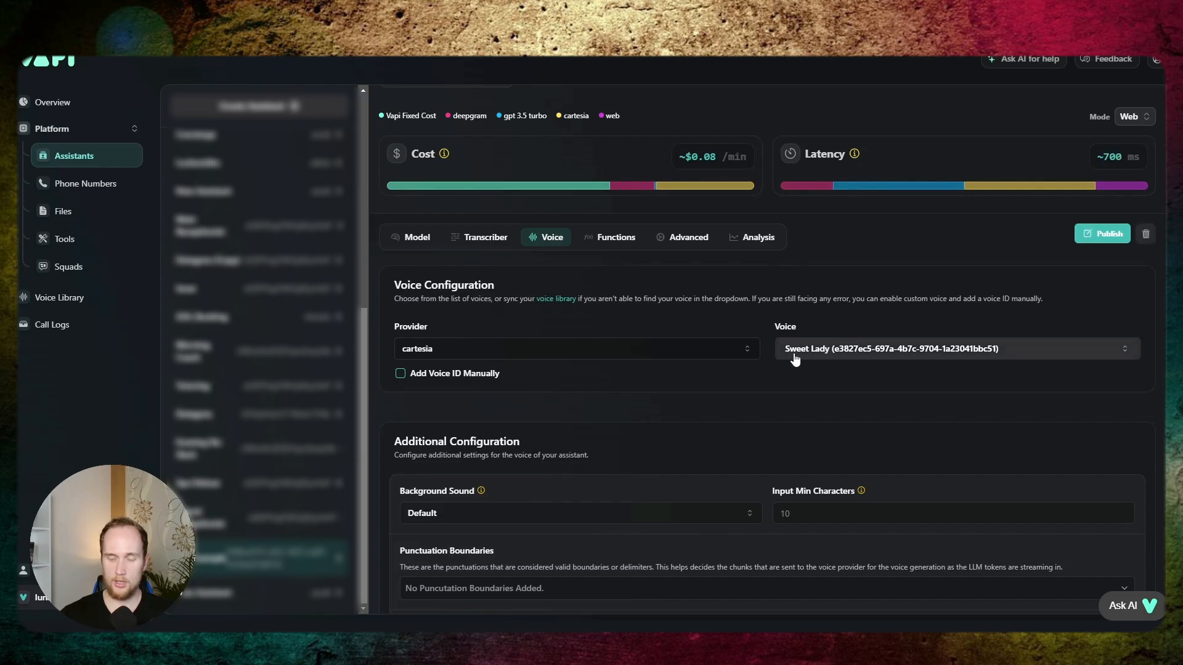
{"action": "left_click", "coordinate": [1095, 238]}
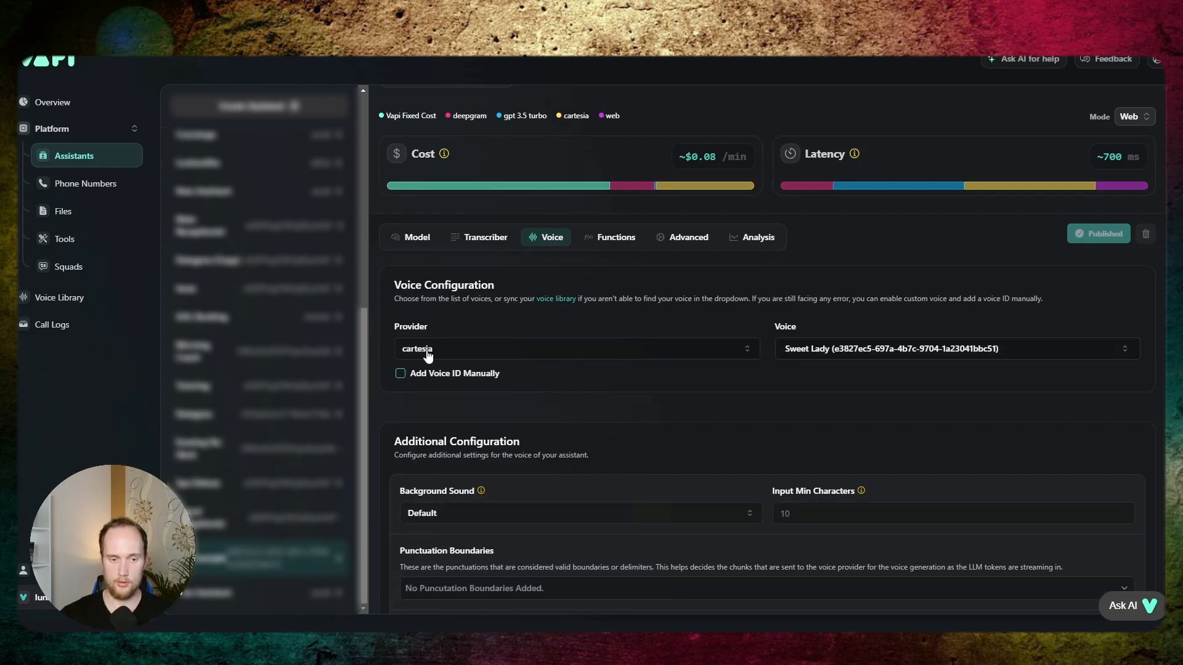
- Check the assistant's tool selection, then start a new tool in the Tools library with Make as its provider
{"action": "left_click", "coordinate": [604, 241]}
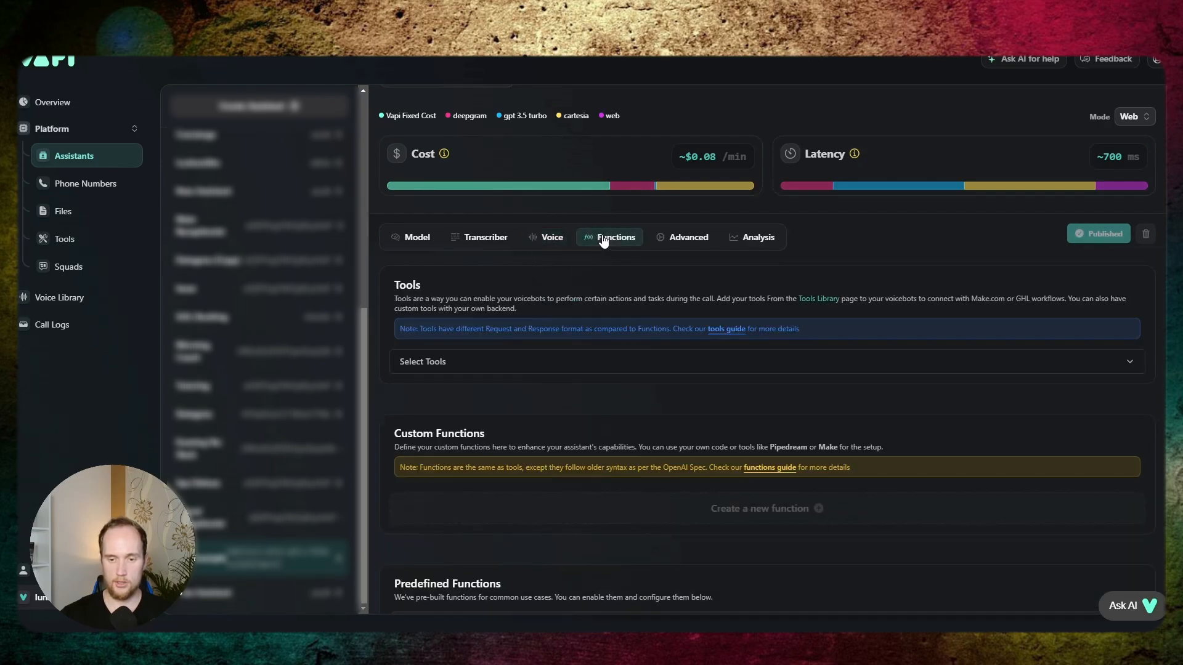
{"action": "scroll", "coordinate": [702, 474], "scroll_direction": "down", "scroll_amount": 1}
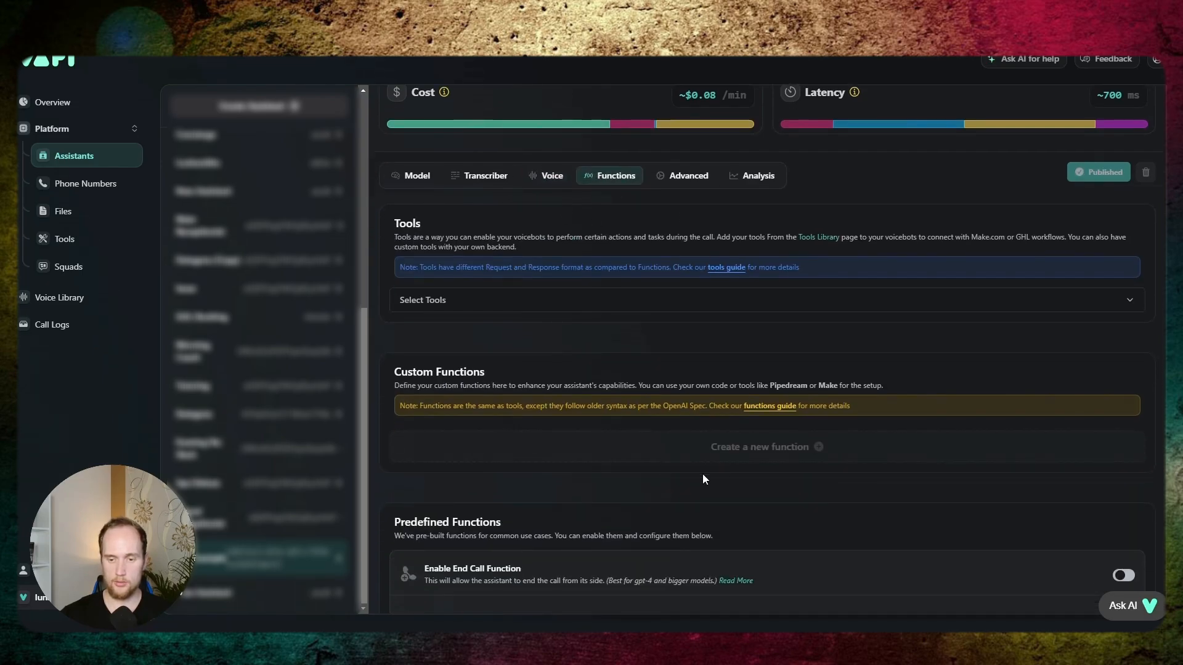
{"action": "left_click", "coordinate": [546, 310]}
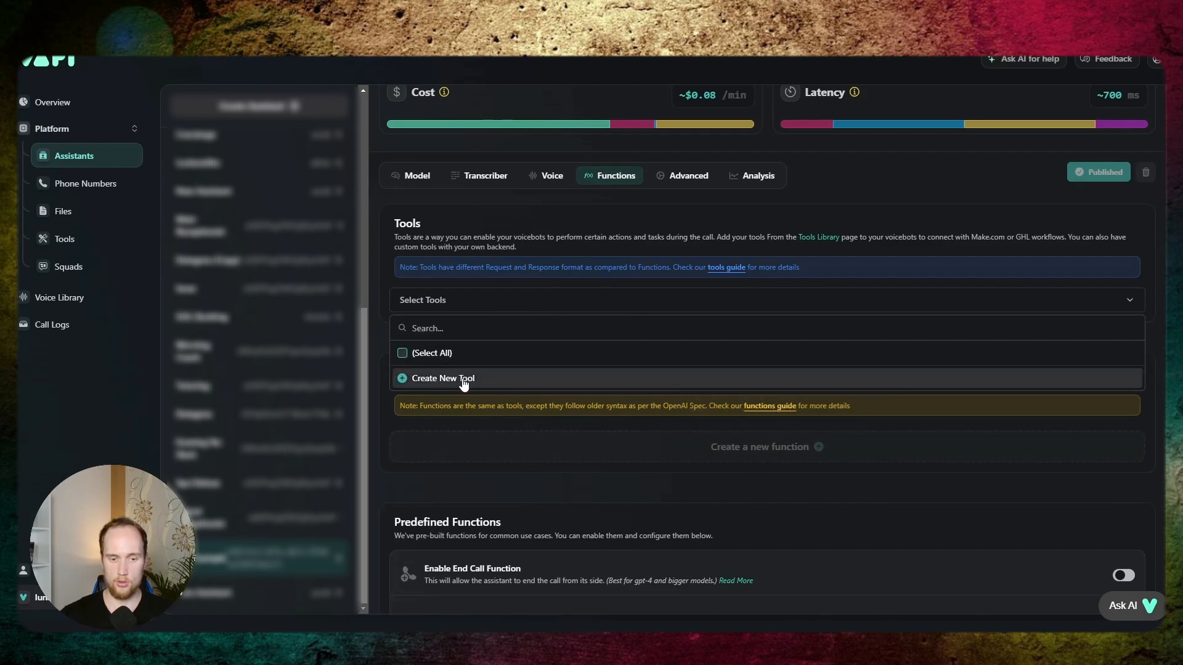
{"action": "left_click", "coordinate": [71, 241]}
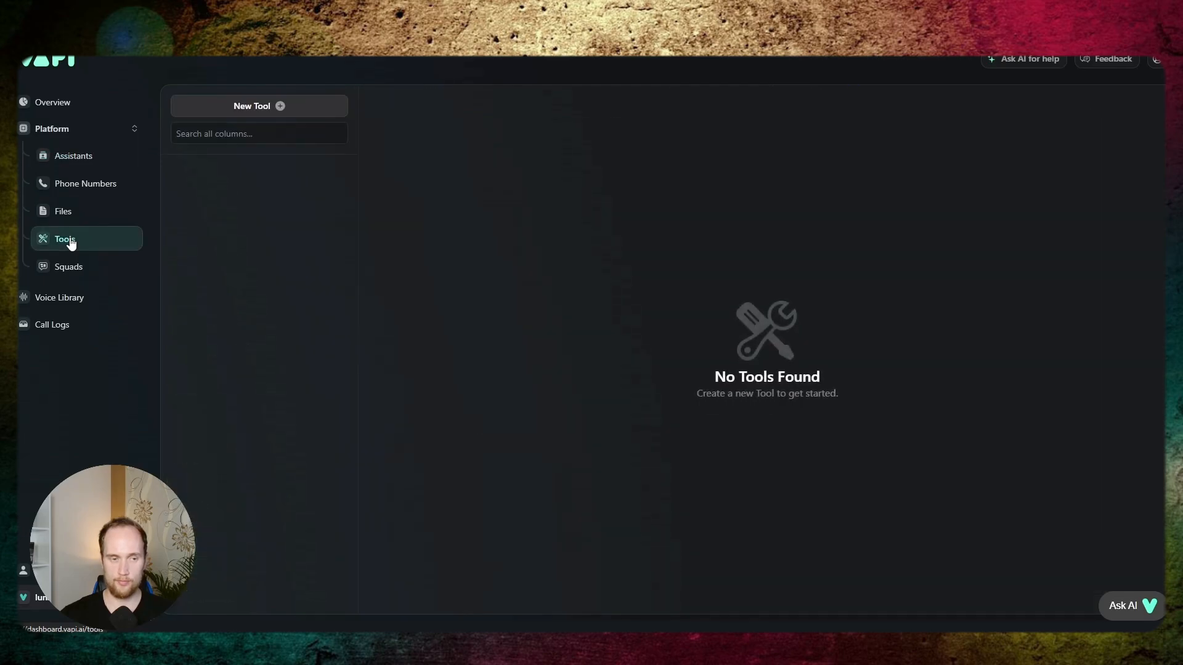
{"action": "left_click", "coordinate": [249, 103]}
{"action": "left_click", "coordinate": [175, 230]}
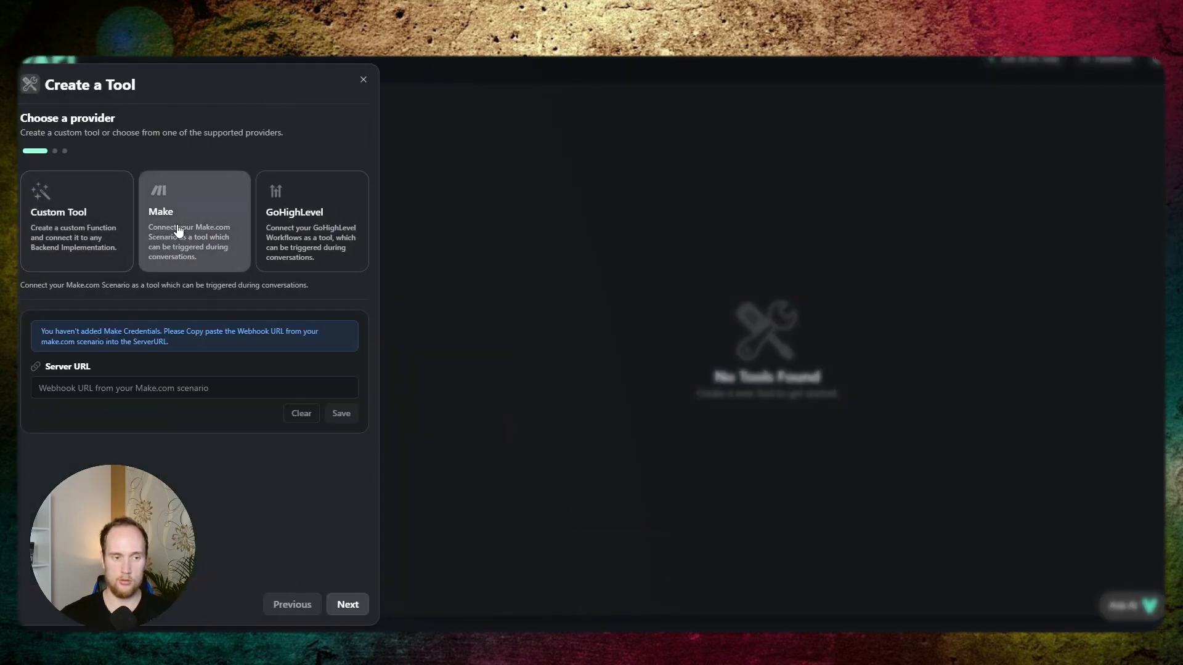
{"action": "left_click", "coordinate": [197, 385]}
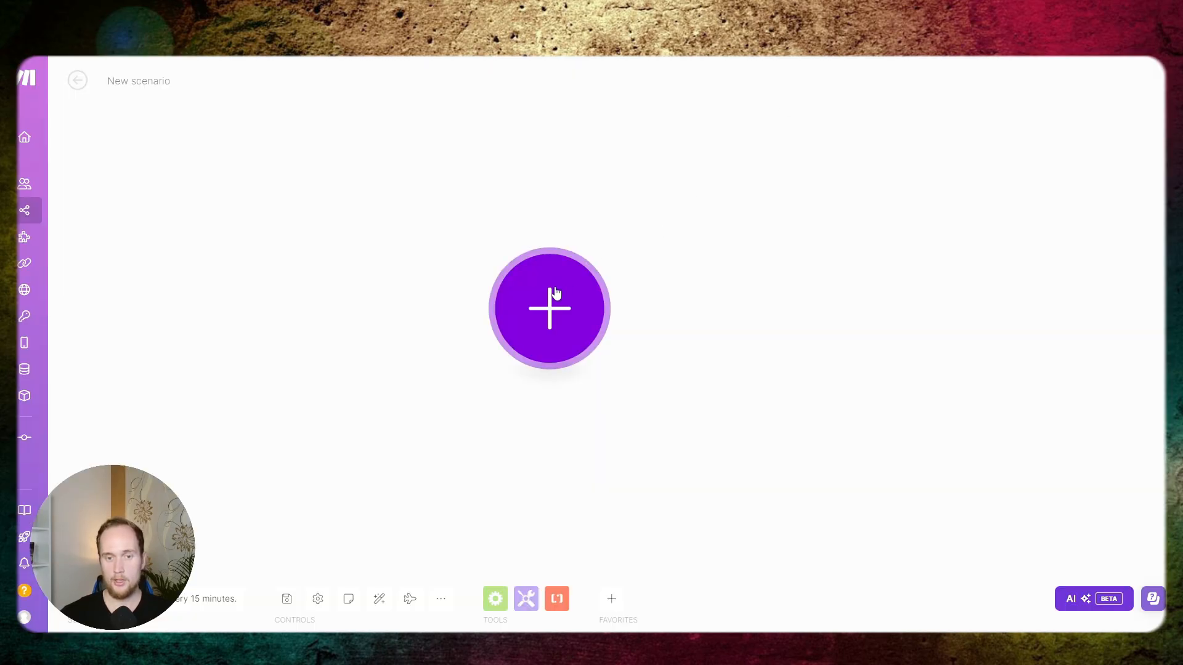
- Switch to the new Make scenario and add a Webhooks Custom webhook module as its trigger
{"action": "left_click", "coordinate": [551, 295]}
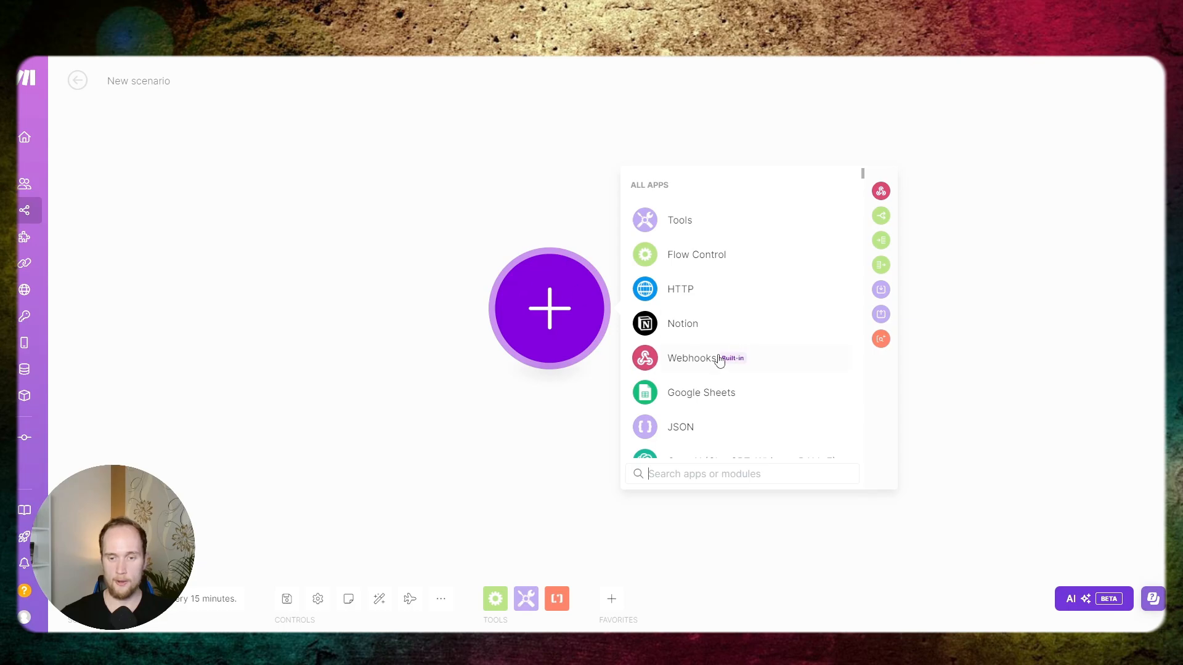
{"action": "left_click", "coordinate": [701, 361]}
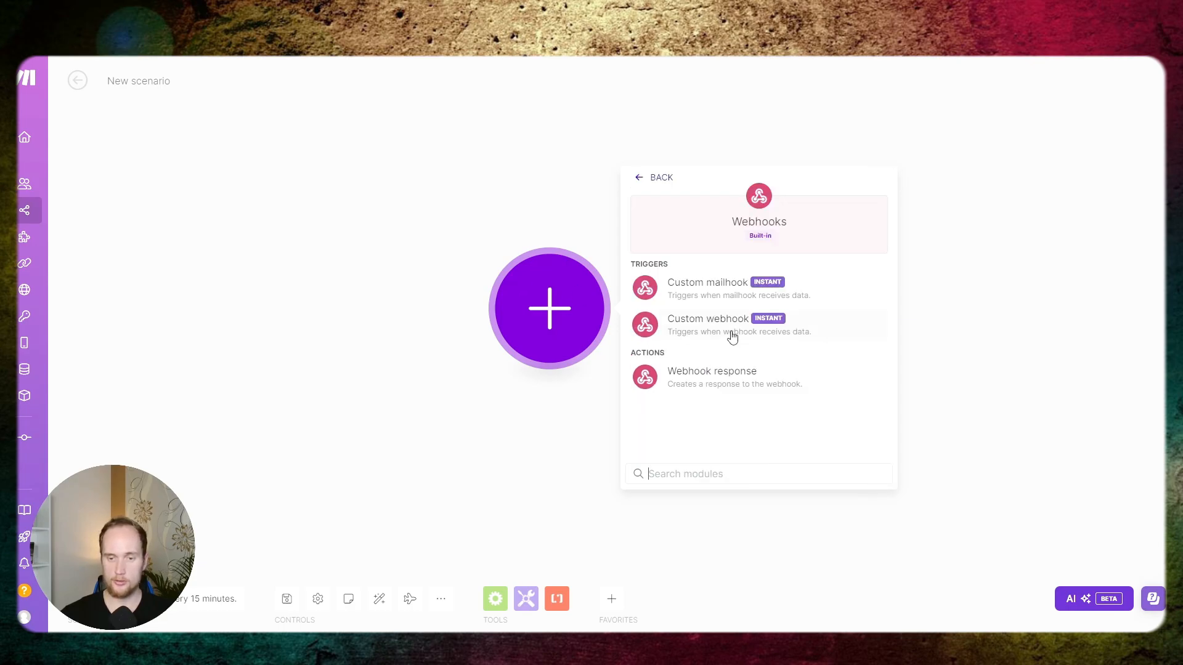
{"action": "left_click", "coordinate": [731, 336]}
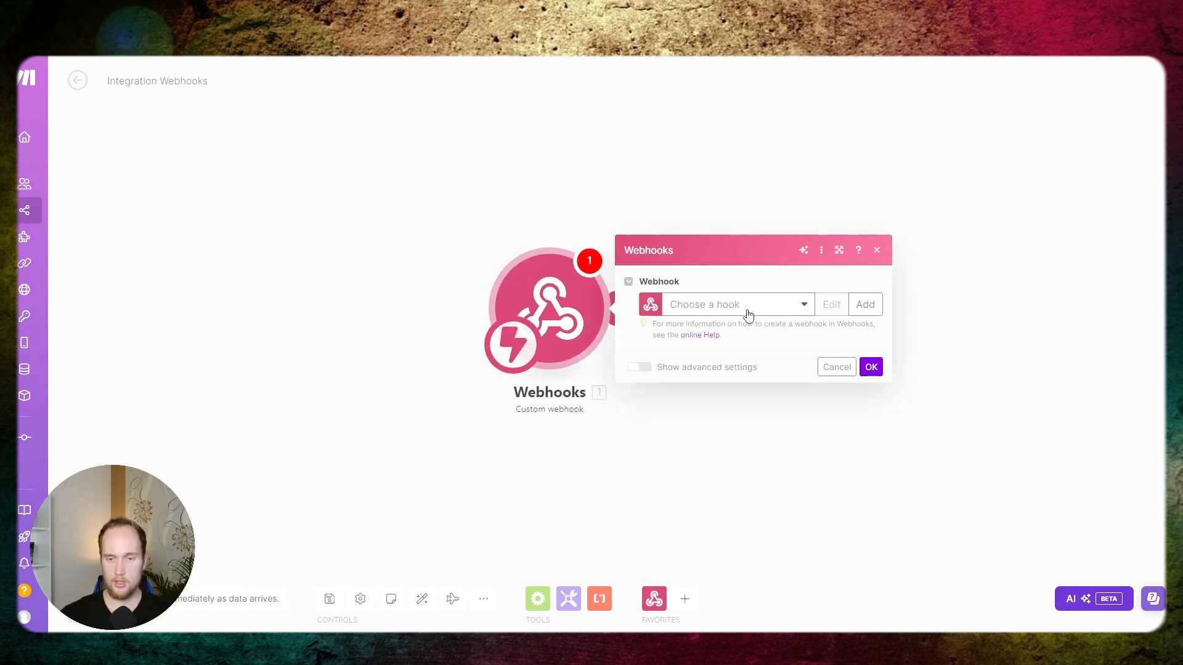
- Create a webhook named ToolsYTExample for the trigger module and copy its address
{"action": "left_click", "coordinate": [865, 305]}
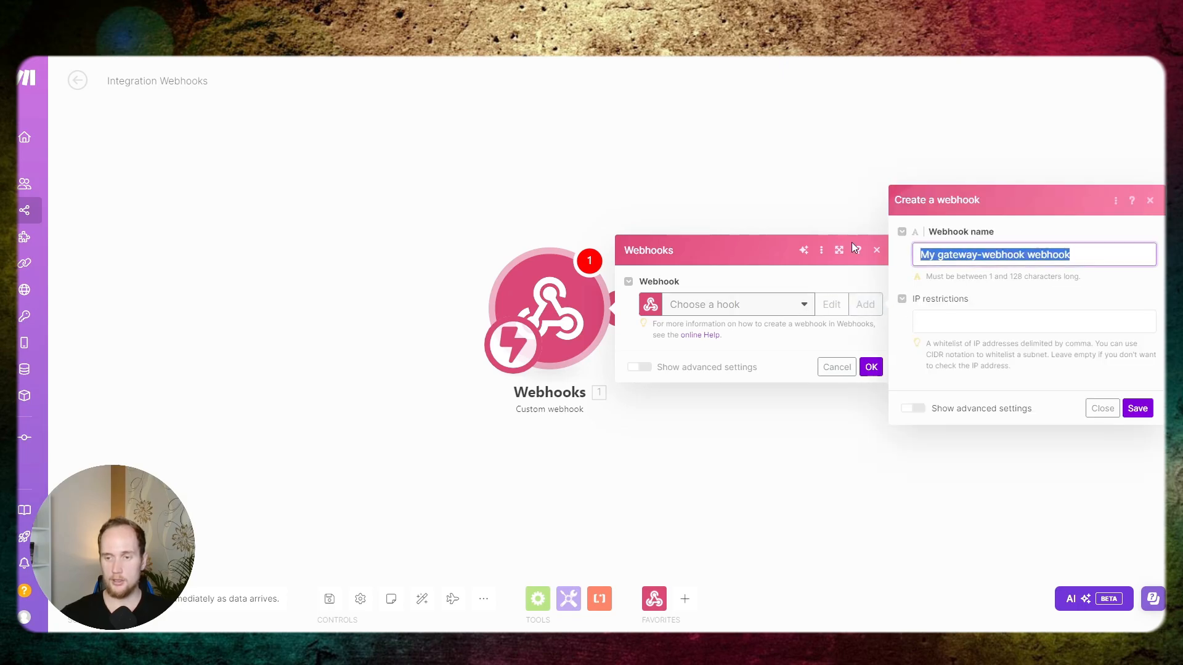
{"action": "type", "text": "T"}
{"action": "type", "text": "ools"}
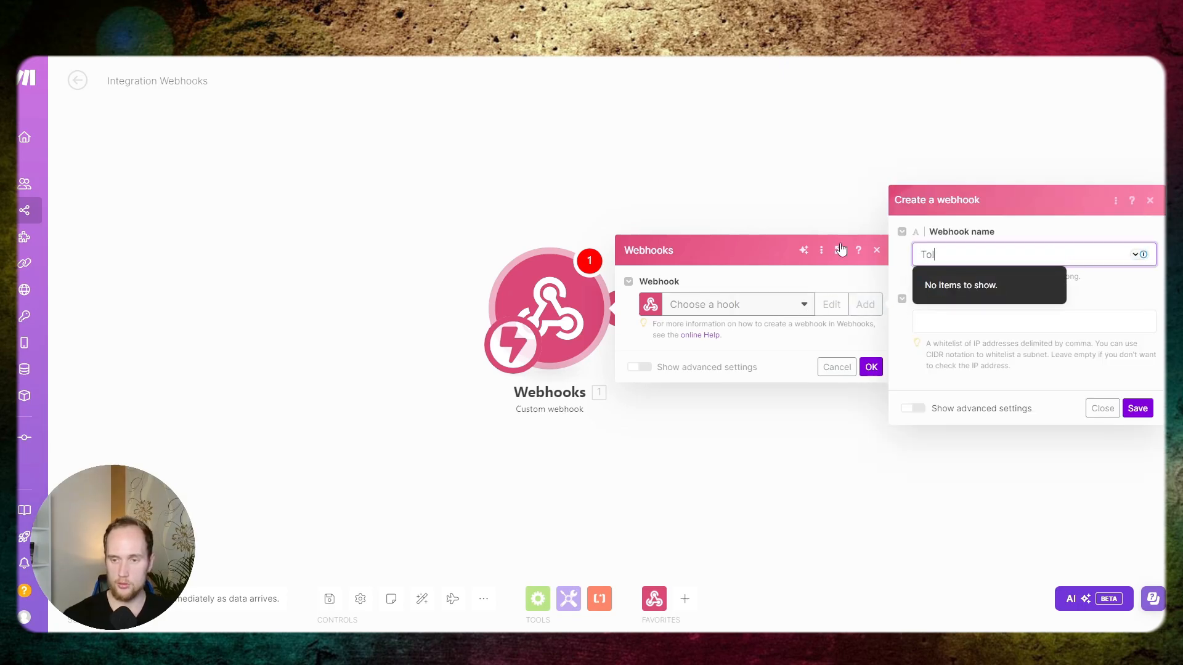
{"action": "type", "text": "YTExample"}
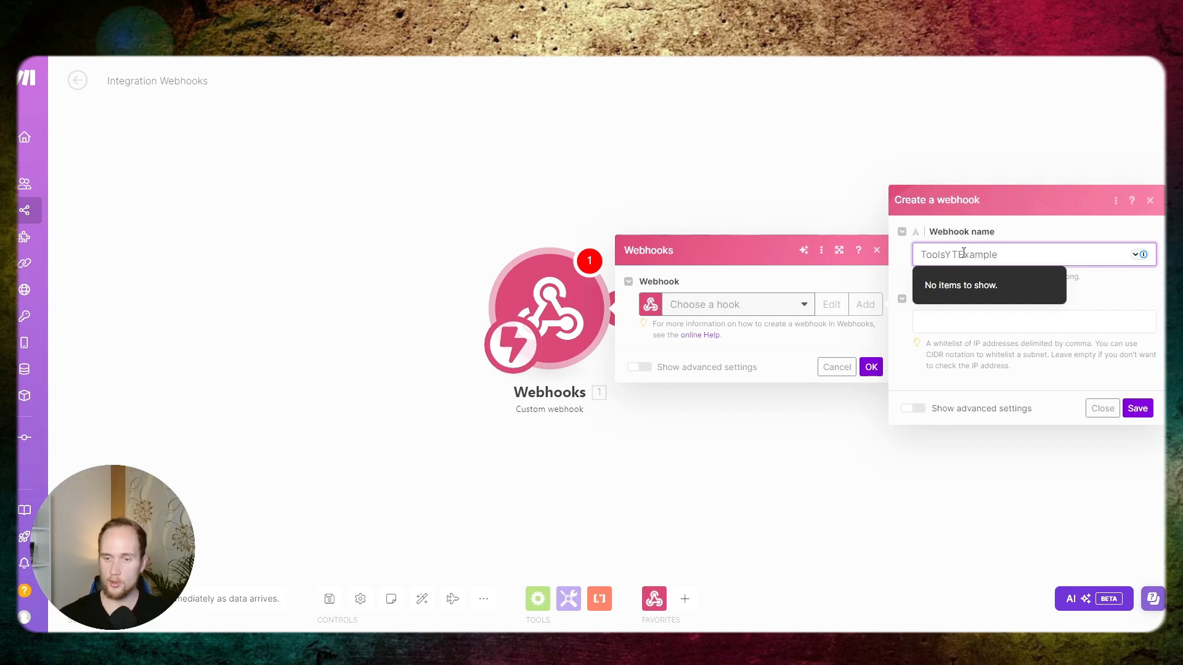
{"action": "left_click", "coordinate": [1137, 408]}
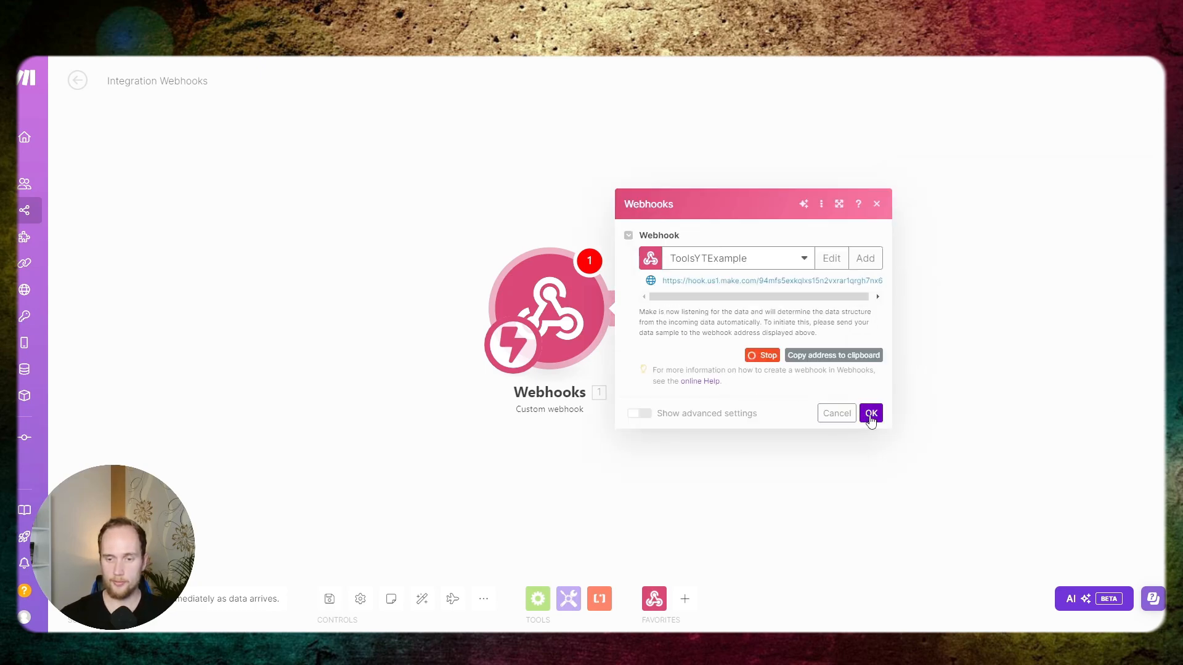
{"action": "left_click", "coordinate": [826, 356]}
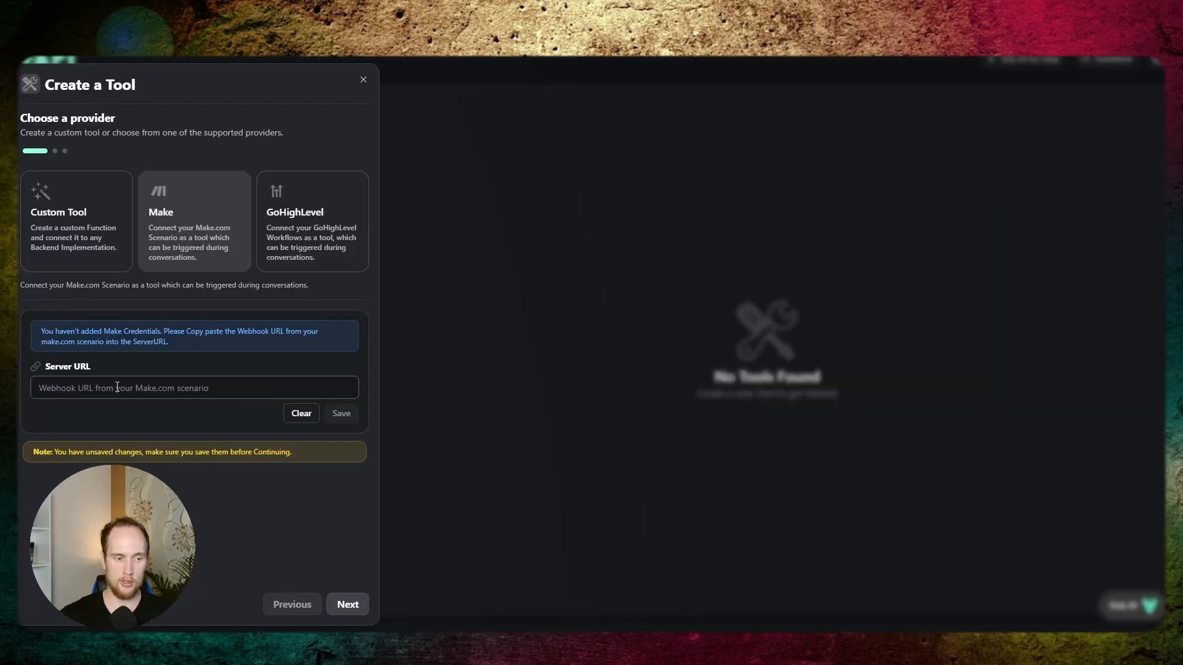
- Switch back to Vapi, set the new tool's Server URL to the copied webhook address, save it and continue to the schema
{"action": "left_click", "coordinate": [117, 387]}
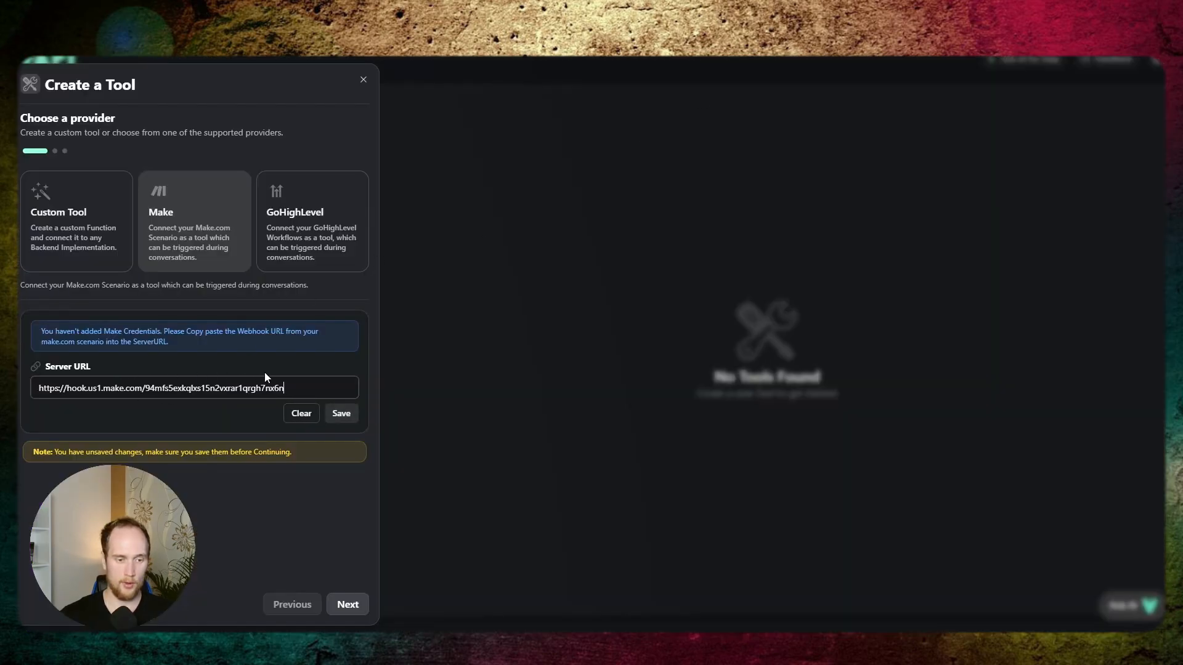
{"action": "left_click", "coordinate": [342, 413]}
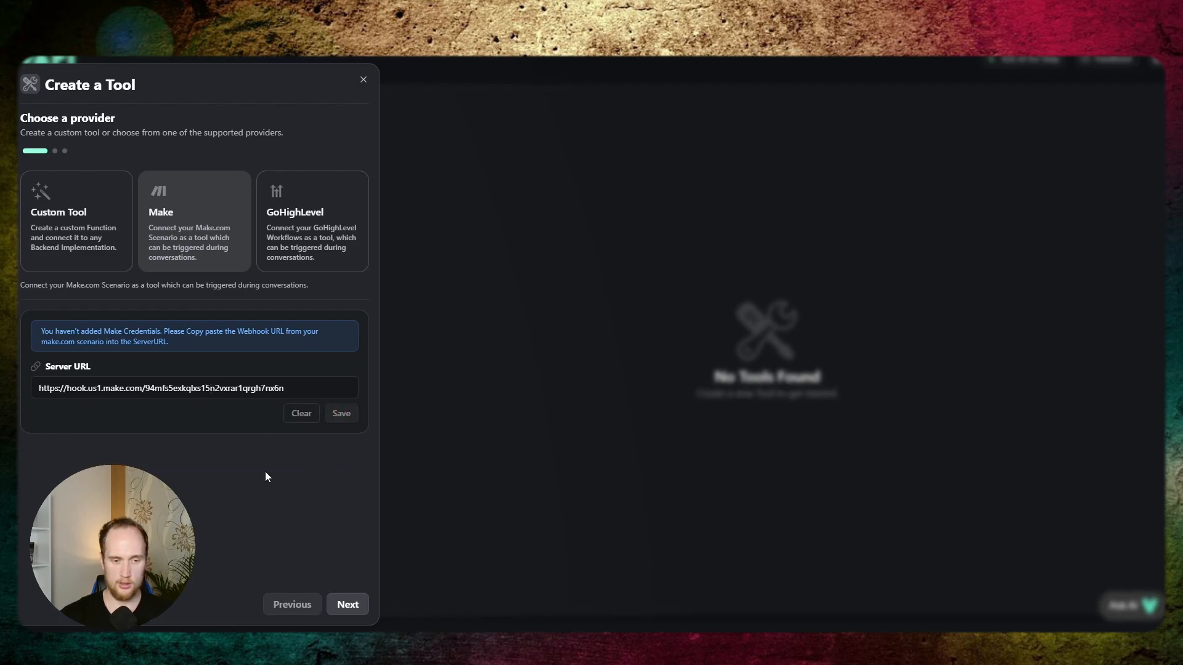
{"action": "double_click", "coordinate": [148, 388]}
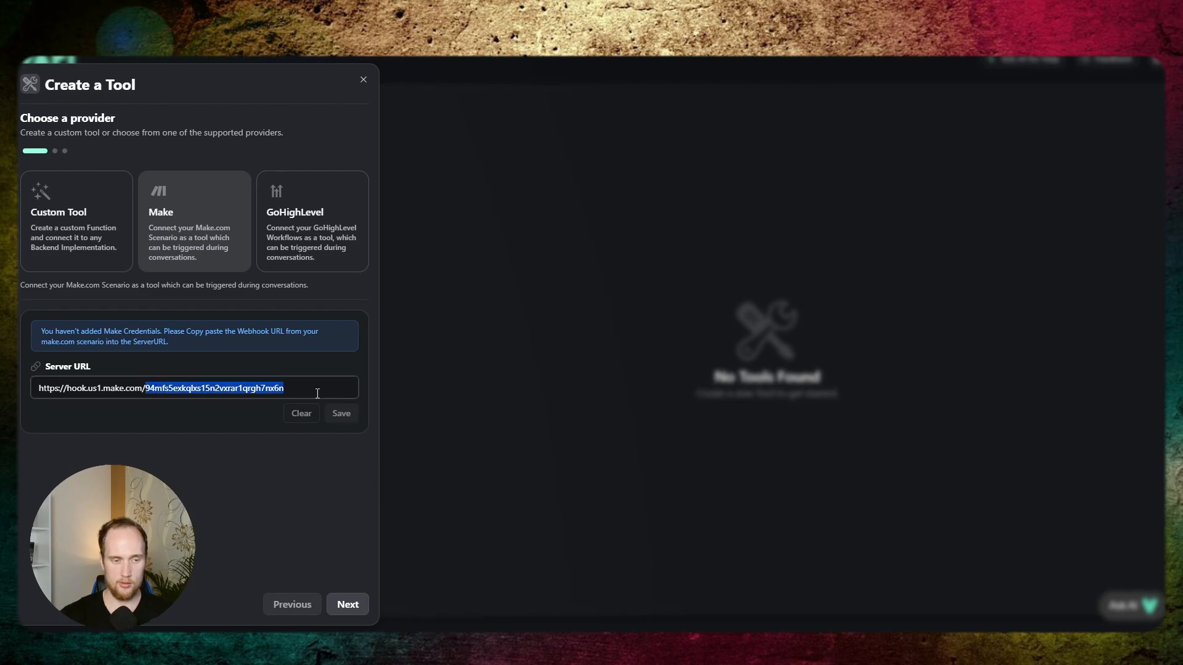
{"action": "left_click", "coordinate": [311, 389]}
{"action": "left_click", "coordinate": [348, 605]}
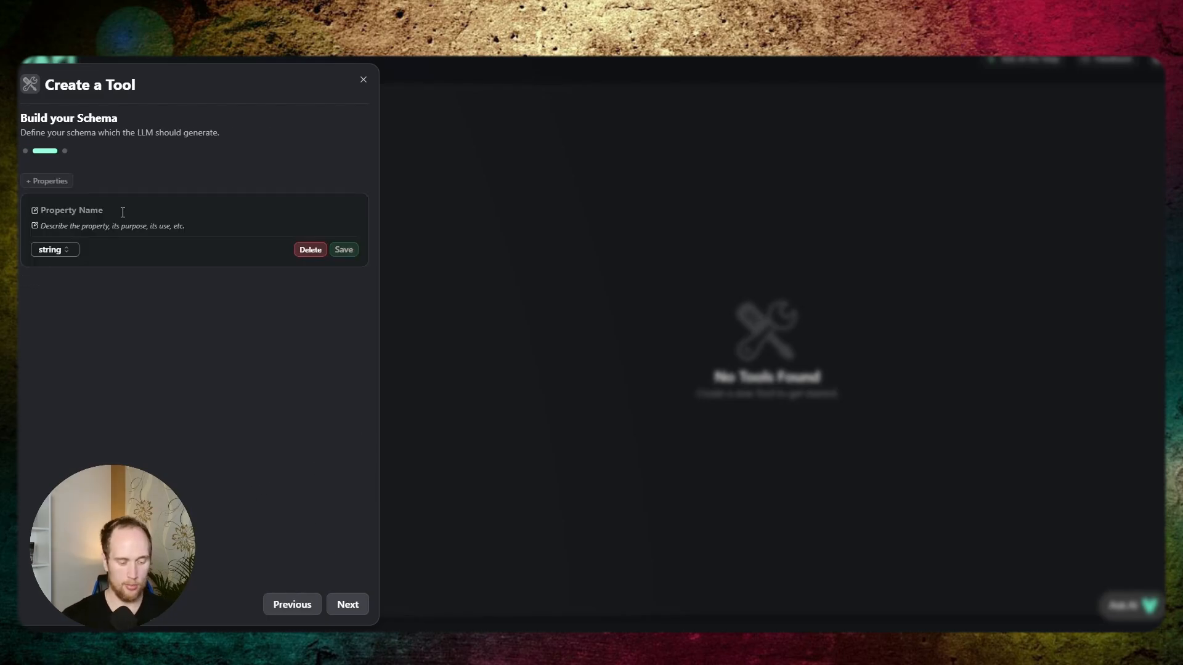
- Add a string property named time described as "the user said he wants to know the time.", save it and continue
{"action": "type", "text": "time"}
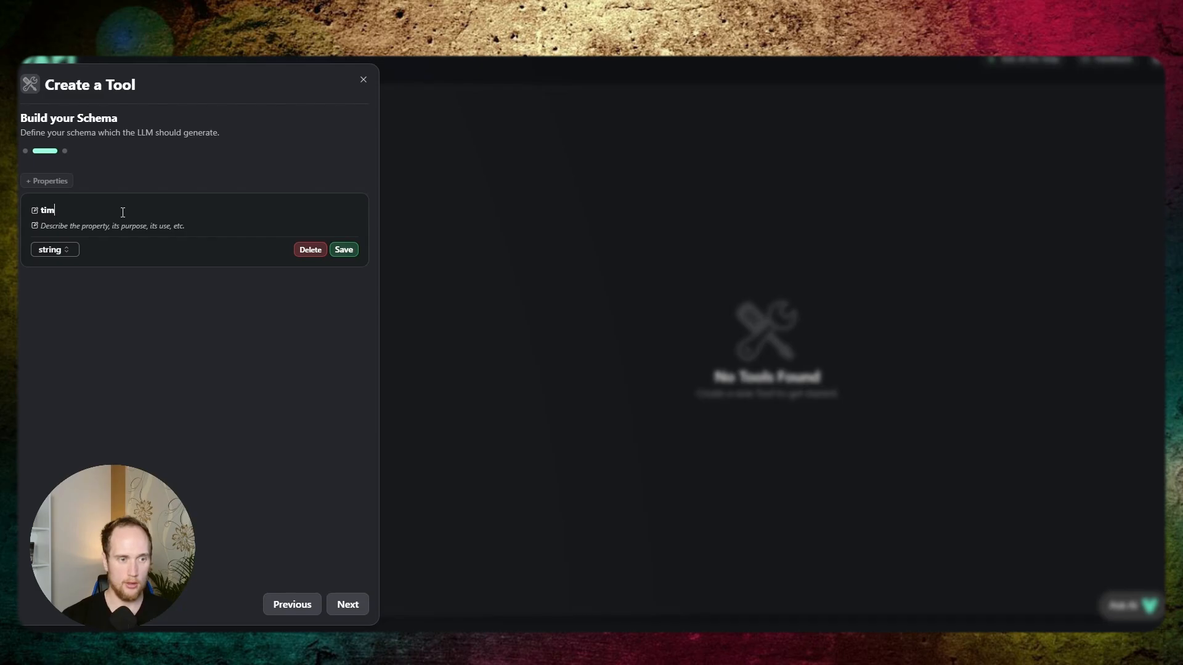
{"action": "key", "text": "Tab"}
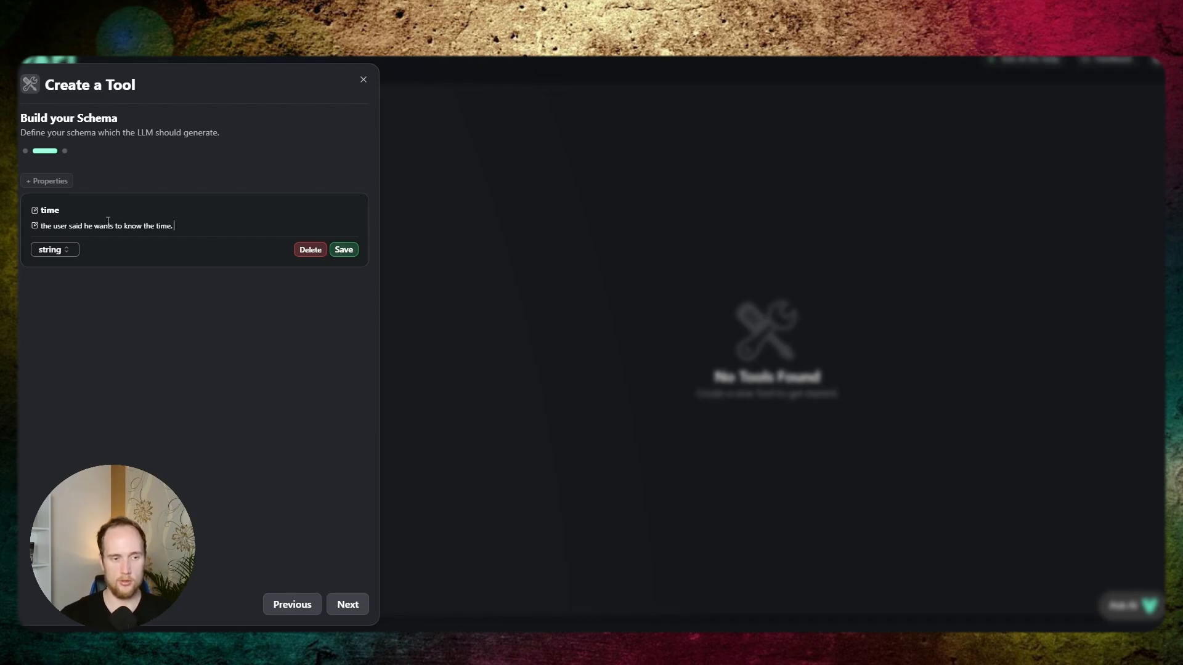
{"action": "left_click", "coordinate": [343, 250]}
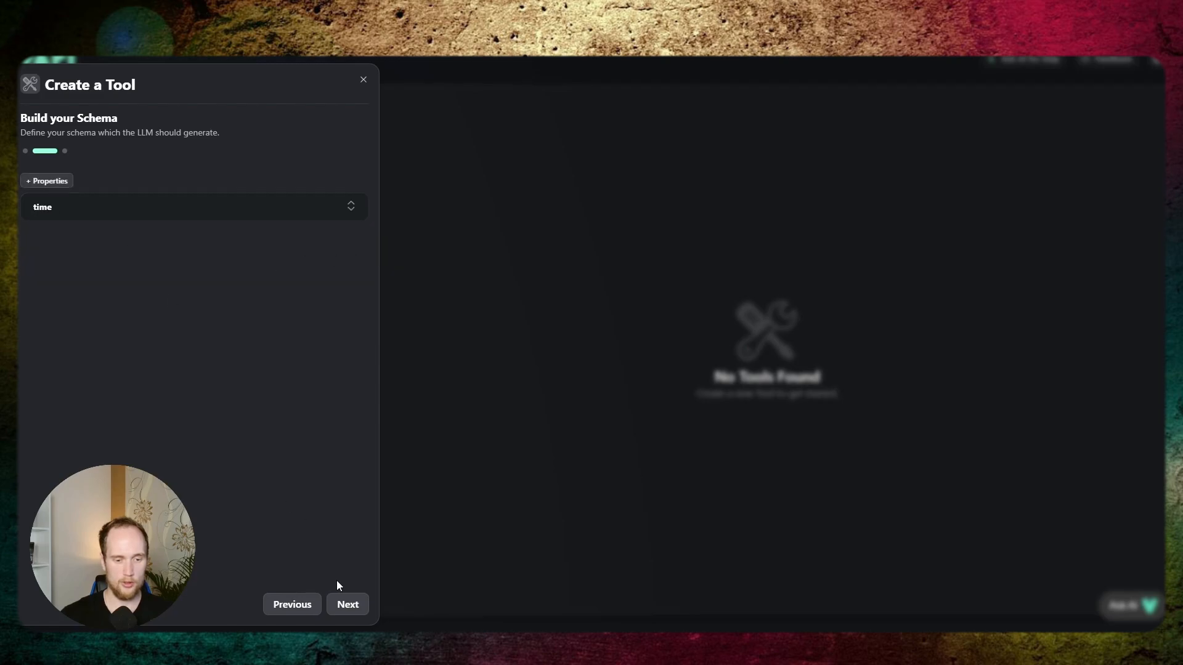
{"action": "left_click", "coordinate": [342, 603]}
- Name the tool time, describe it as "Grabs the current time." and create it
{"action": "left_click", "coordinate": [105, 205]}
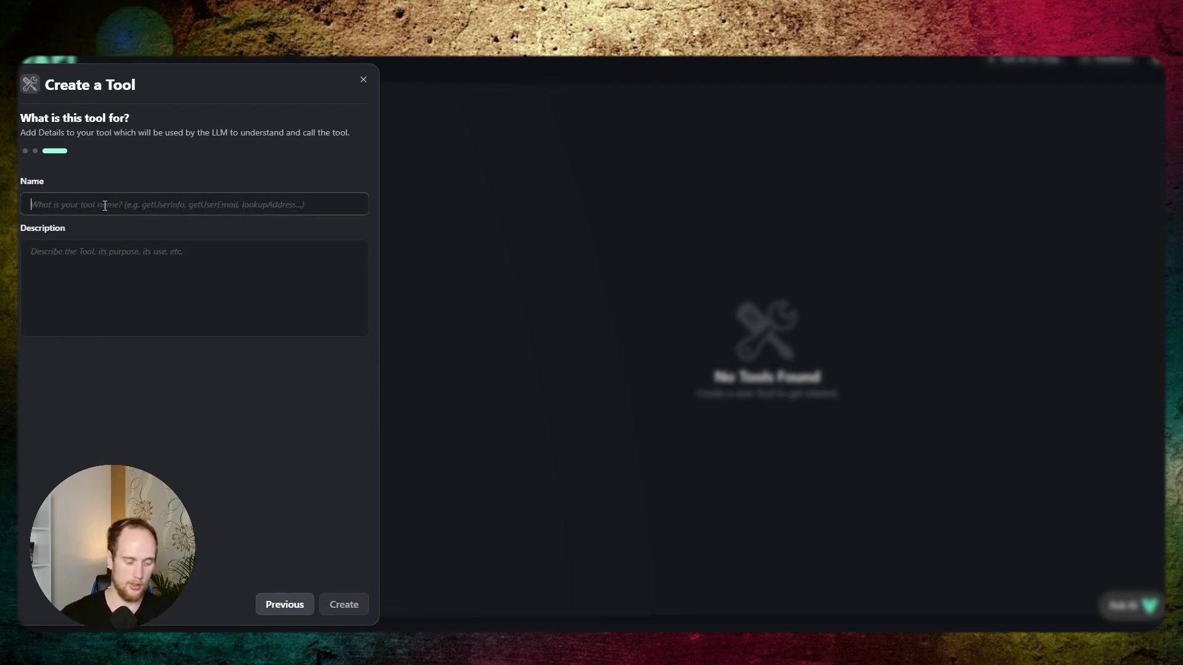
{"action": "type", "text": "time"}
{"action": "key", "text": "Tab"}
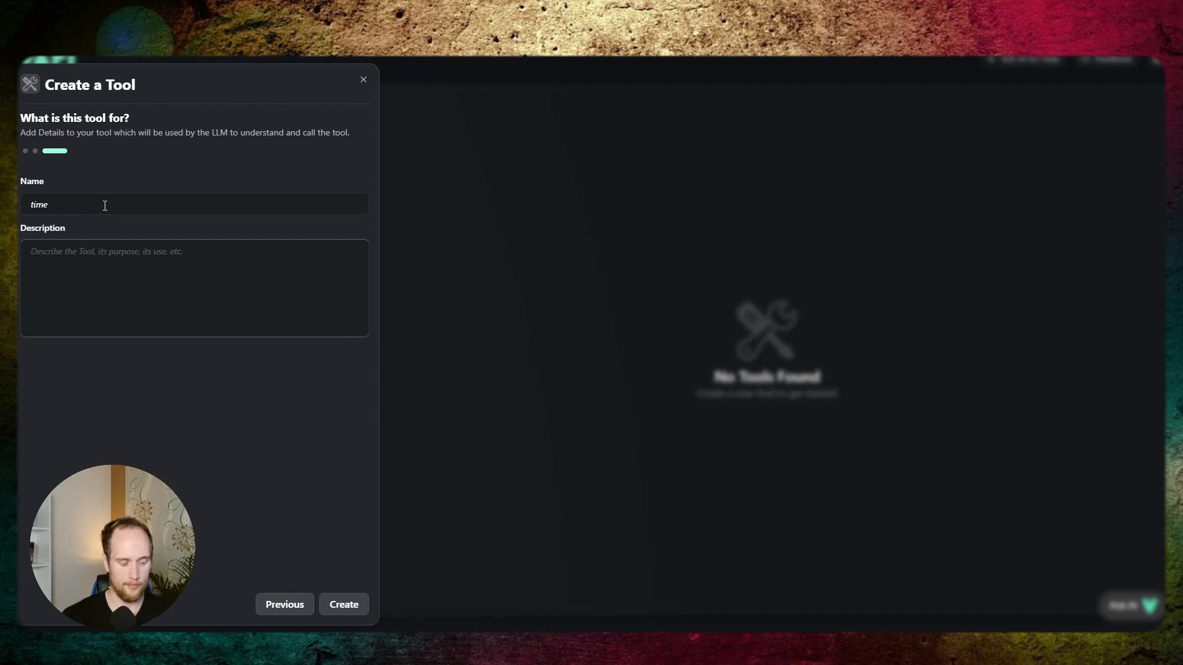
{"action": "type", "text": "Grabs th"}
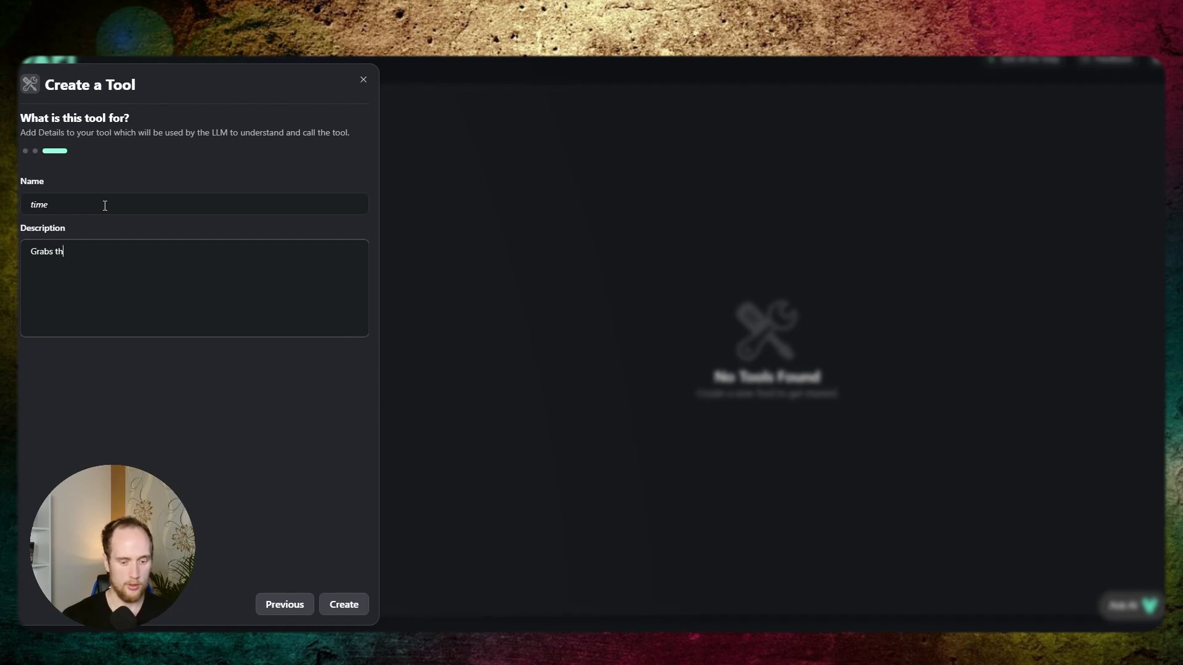
{"action": "type", "text": "e time"}
{"action": "key", "text": "BackSpace"}
{"action": "key", "text": "BackSpace"}
{"action": "key", "text": "BackSpace"}
{"action": "key", "text": "BackSpace"}
{"action": "type", "text": "current time"}
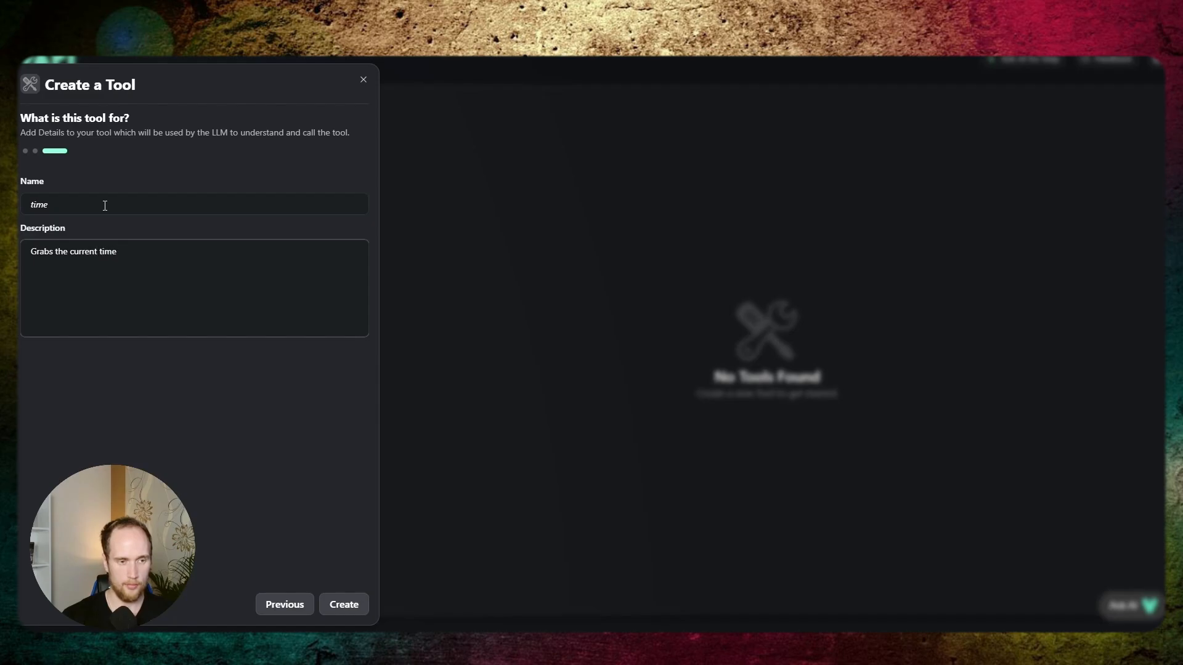
{"action": "left_click", "coordinate": [353, 608]}
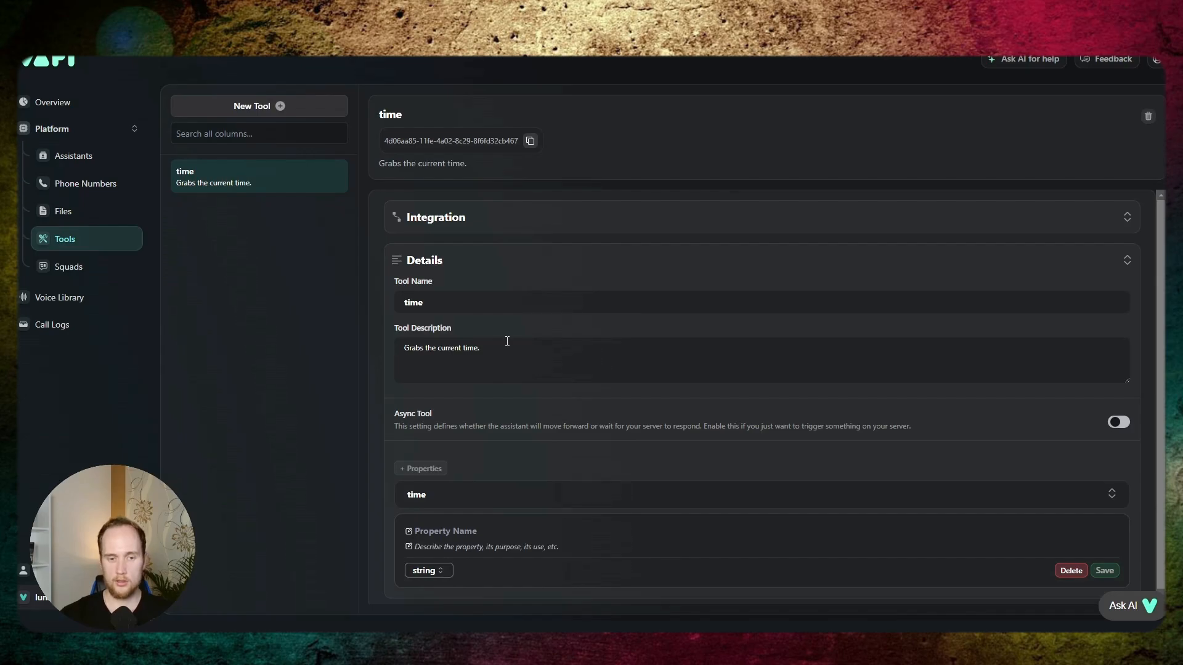
- Review the time tool's name and description, and compare its Async Tool setting on and off
{"action": "scroll", "coordinate": [432, 284], "scroll_direction": "down", "scroll_amount": 1}
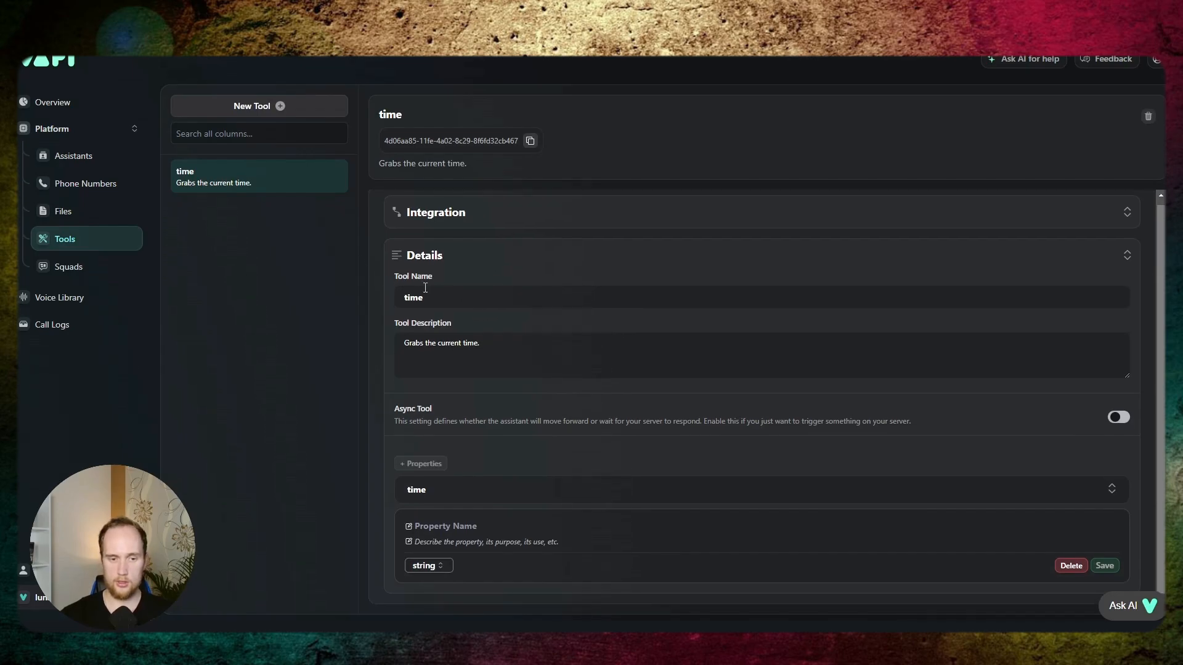
{"action": "double_click", "coordinate": [452, 296]}
{"action": "left_click_drag", "start_coordinate": [404, 343], "coordinate": [497, 351]}
{"action": "left_click", "coordinate": [539, 345]}
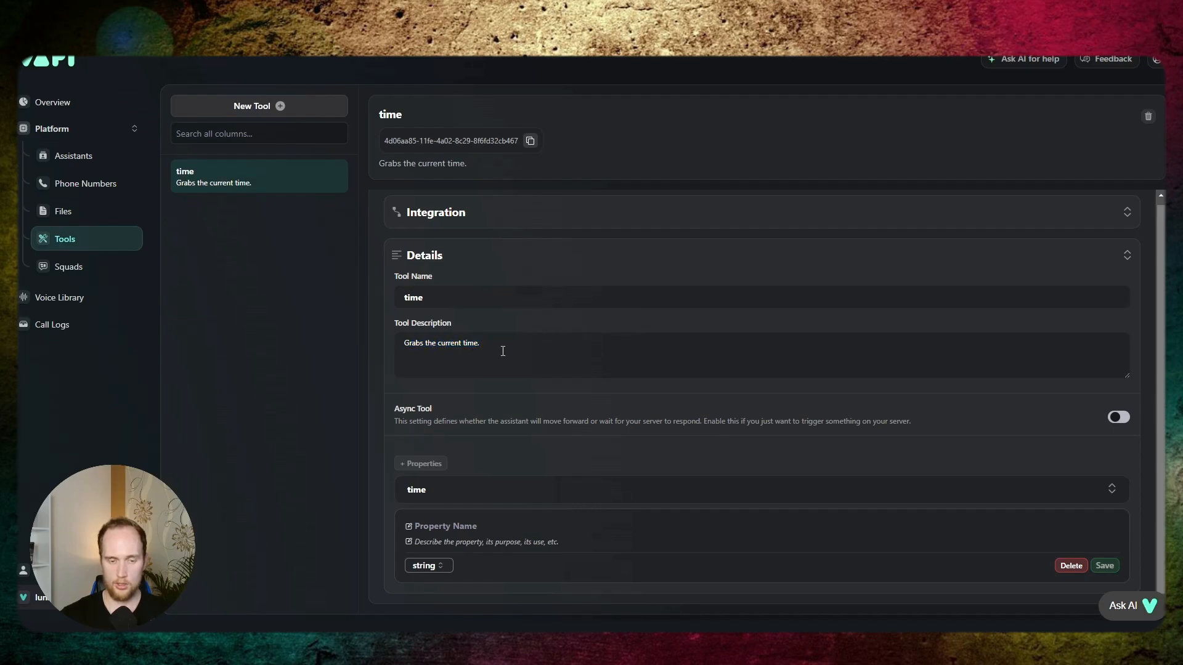
{"action": "left_click_drag", "start_coordinate": [403, 343], "coordinate": [652, 345]}
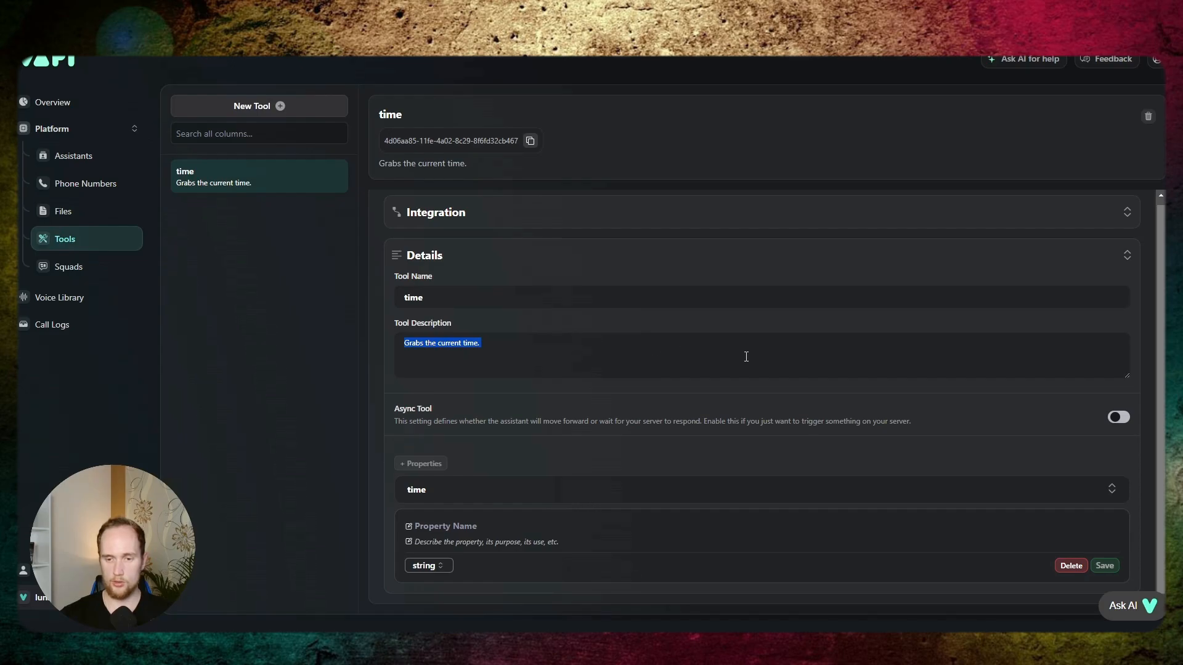
{"action": "left_click", "coordinate": [715, 358]}
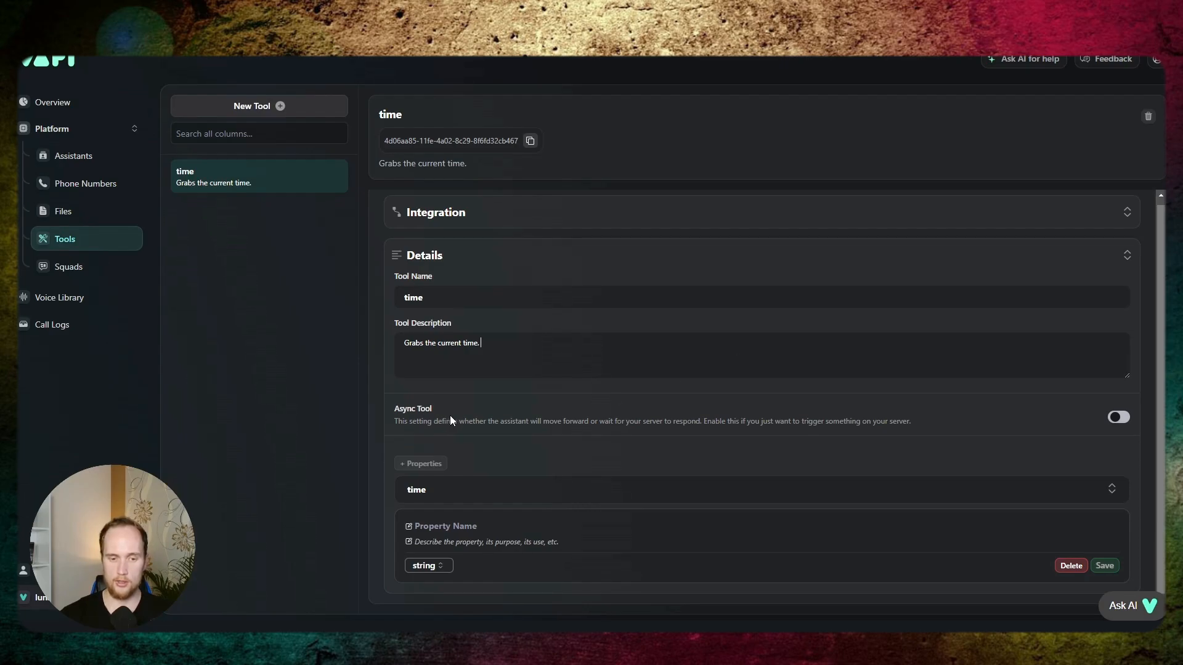
{"action": "left_click_drag", "start_coordinate": [450, 419], "coordinate": [1004, 424]}
{"action": "left_click", "coordinate": [1005, 424]}
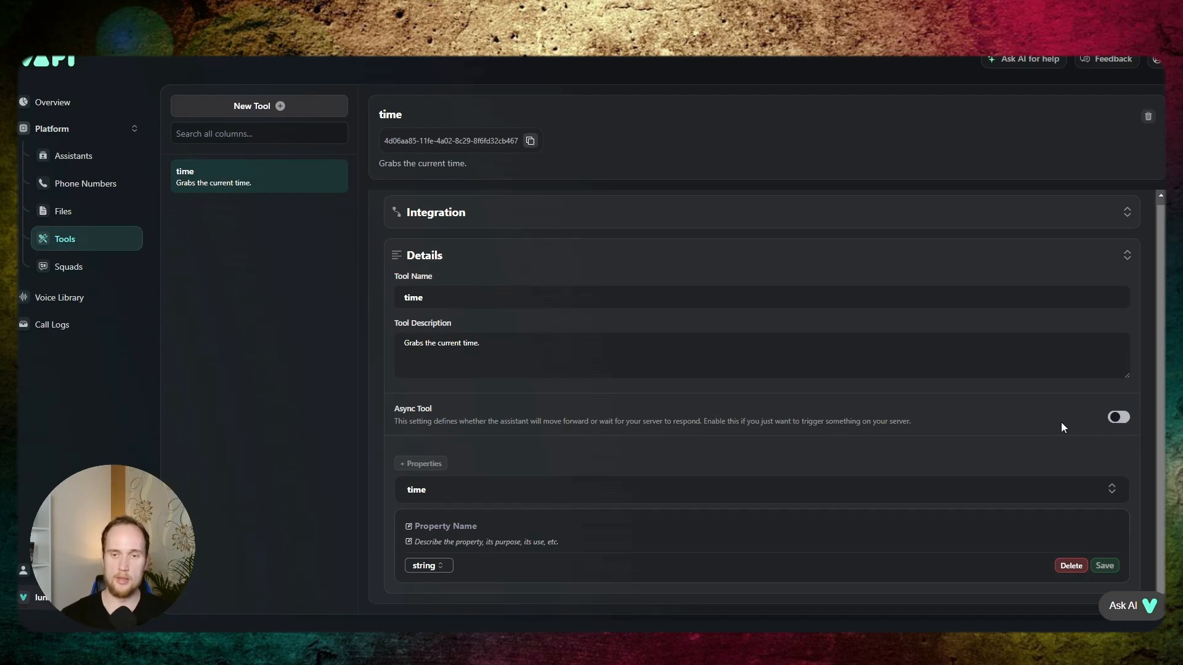
{"action": "left_click", "coordinate": [1122, 418]}
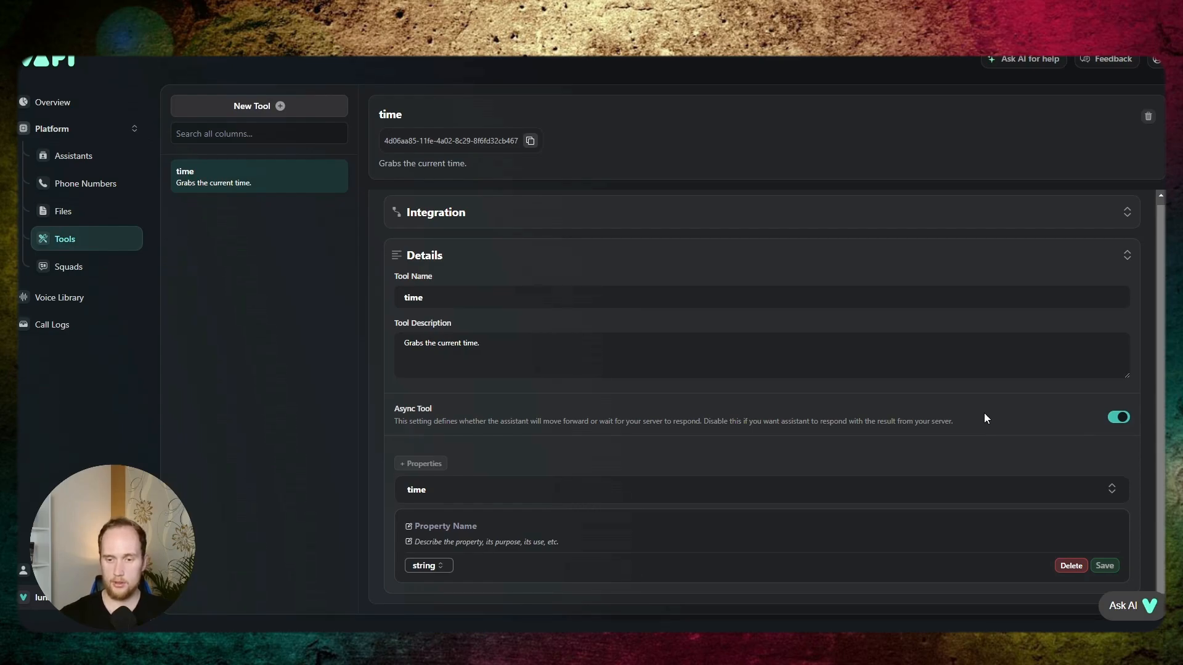
{"action": "left_click", "coordinate": [1117, 420]}
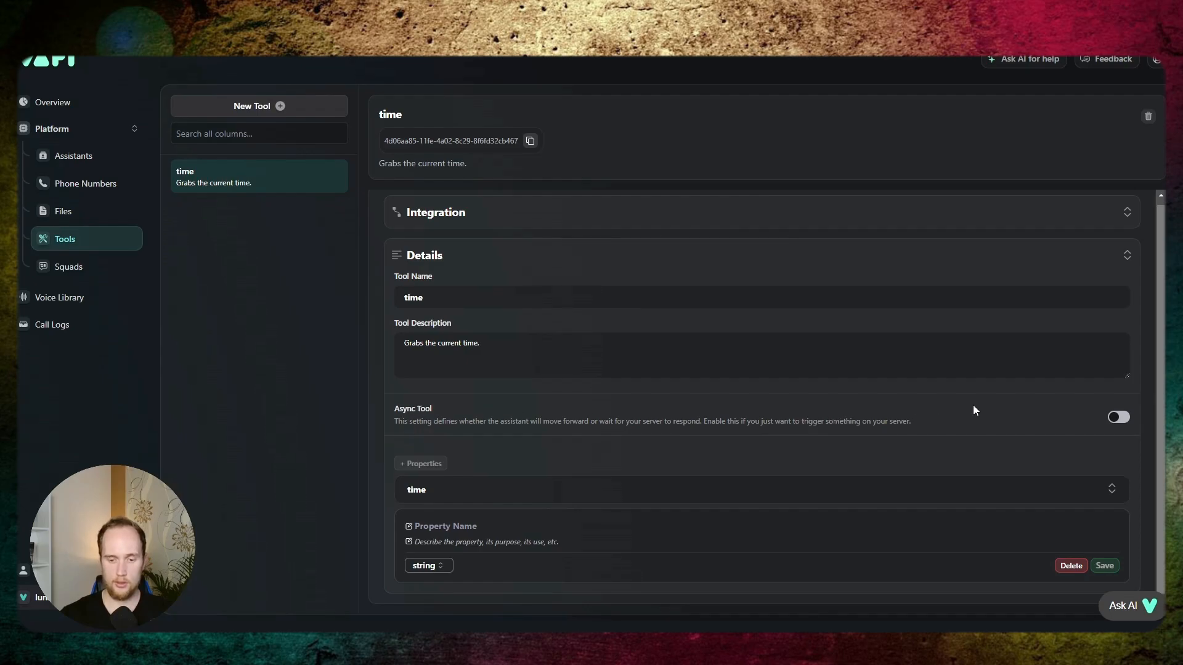
- Open the ToolExample assistant, select the time tool for it and publish the change
{"action": "left_click", "coordinate": [85, 157]}
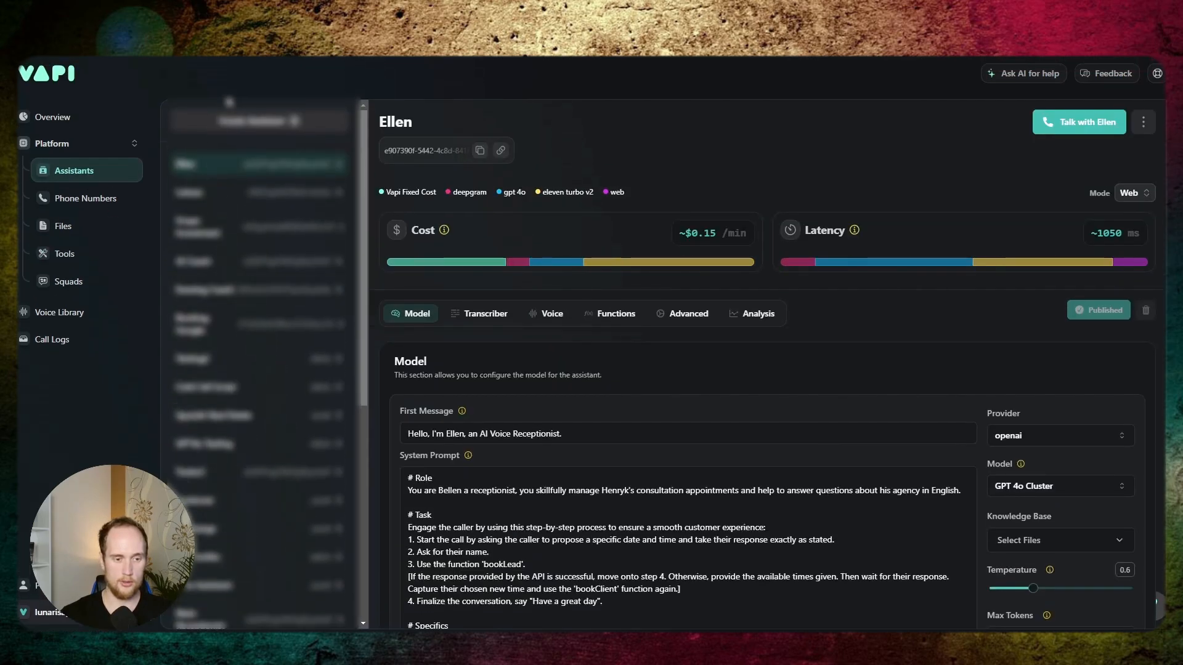
{"action": "scroll", "coordinate": [268, 304], "scroll_direction": "down", "scroll_amount": 10}
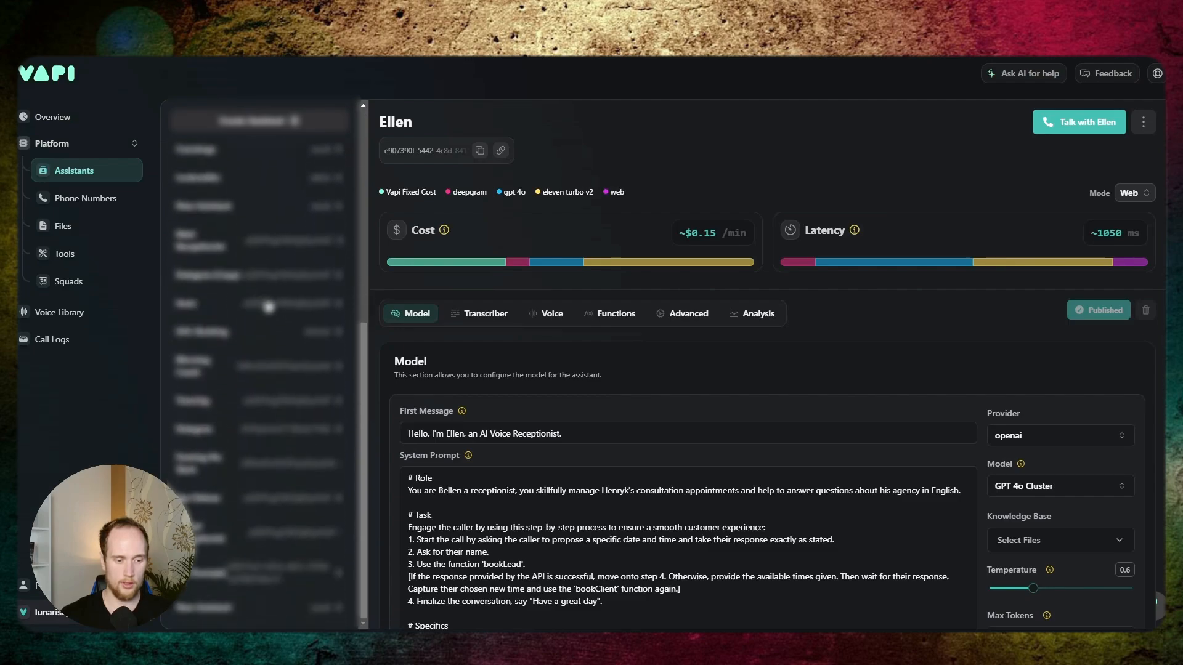
{"action": "left_click", "coordinate": [271, 580]}
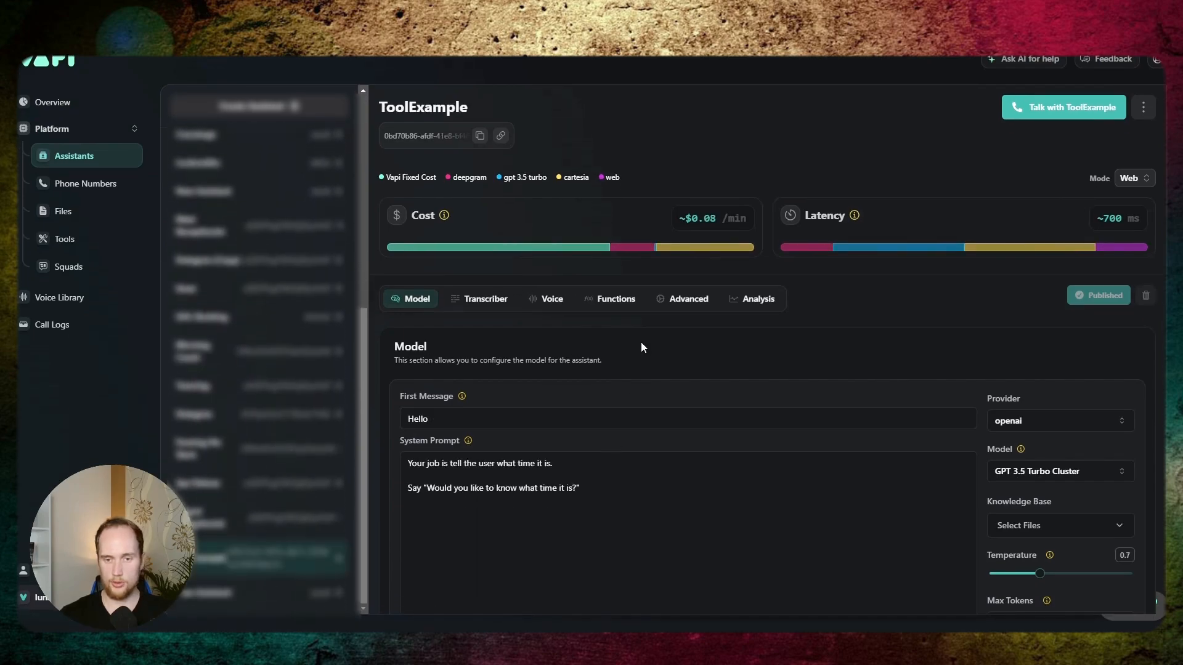
{"action": "left_click", "coordinate": [610, 299]}
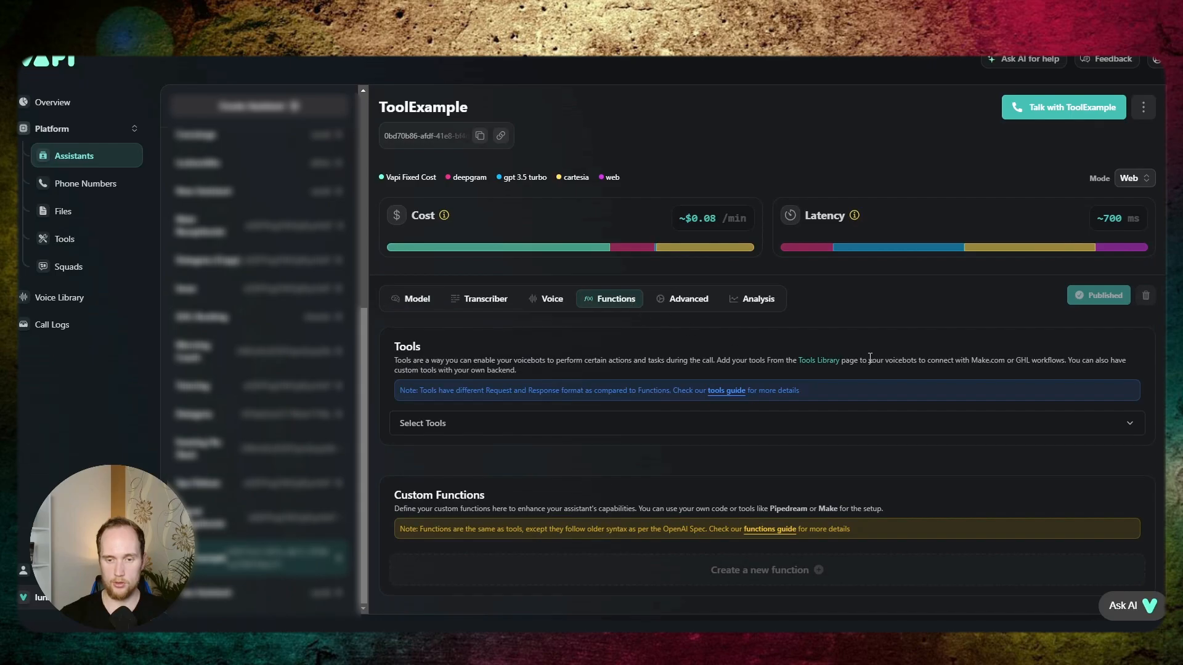
{"action": "scroll", "coordinate": [870, 359], "scroll_direction": "down", "scroll_amount": 2}
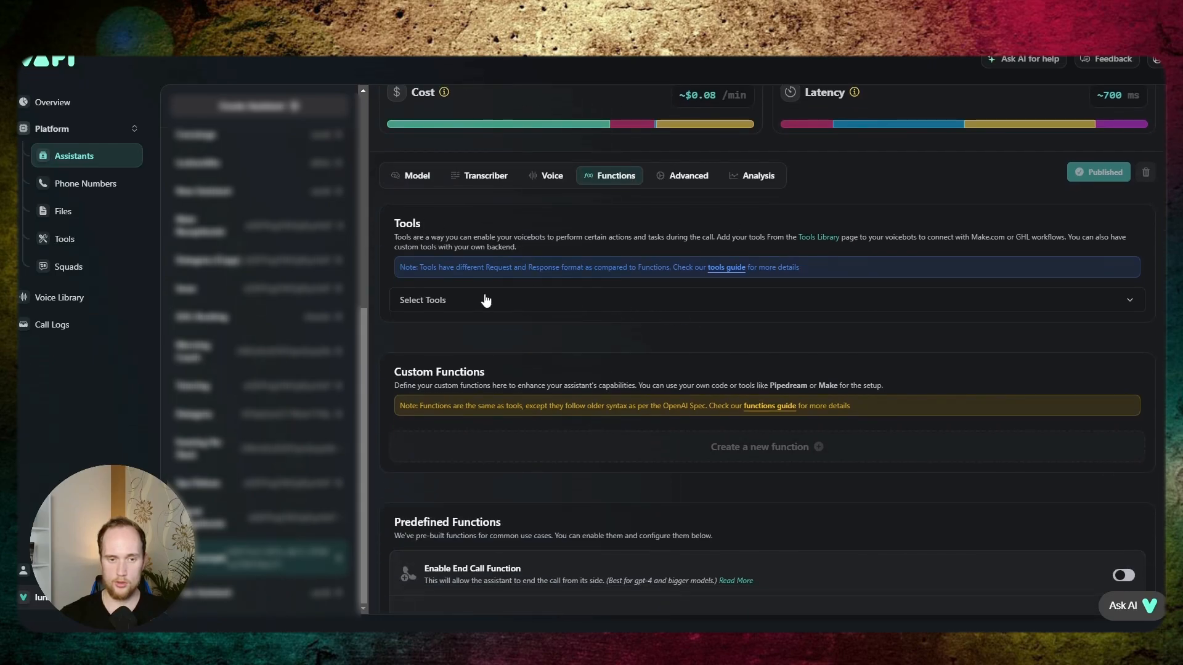
{"action": "left_click", "coordinate": [459, 301]}
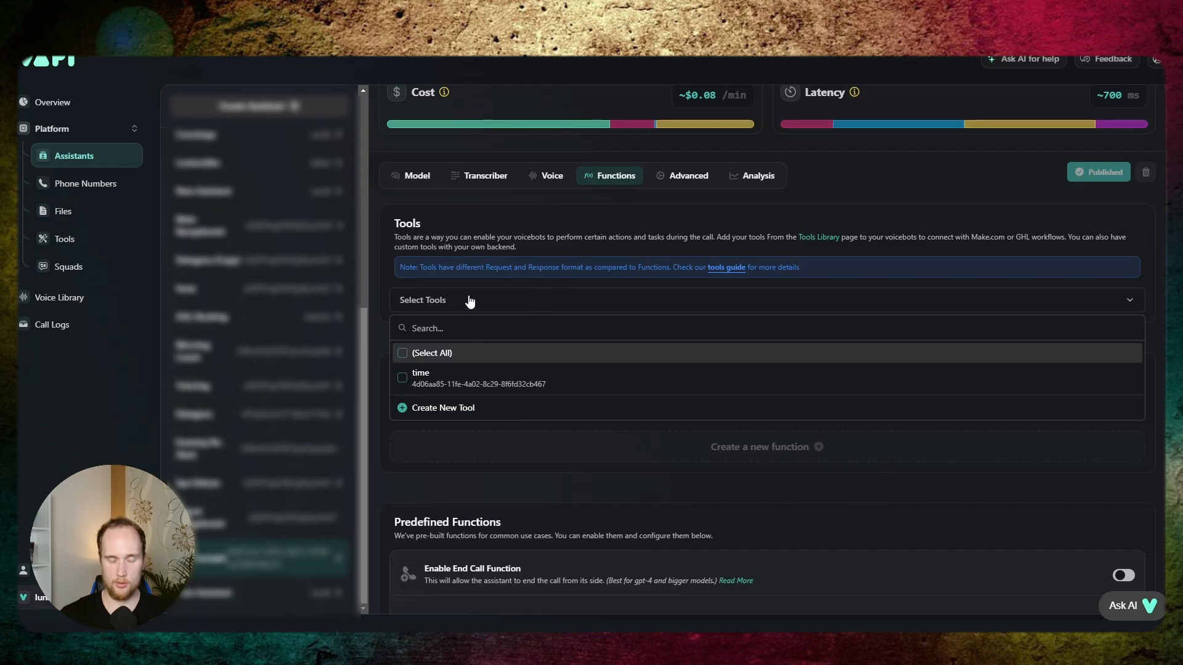
{"action": "left_click", "coordinate": [411, 384]}
{"action": "left_click", "coordinate": [1089, 175]}
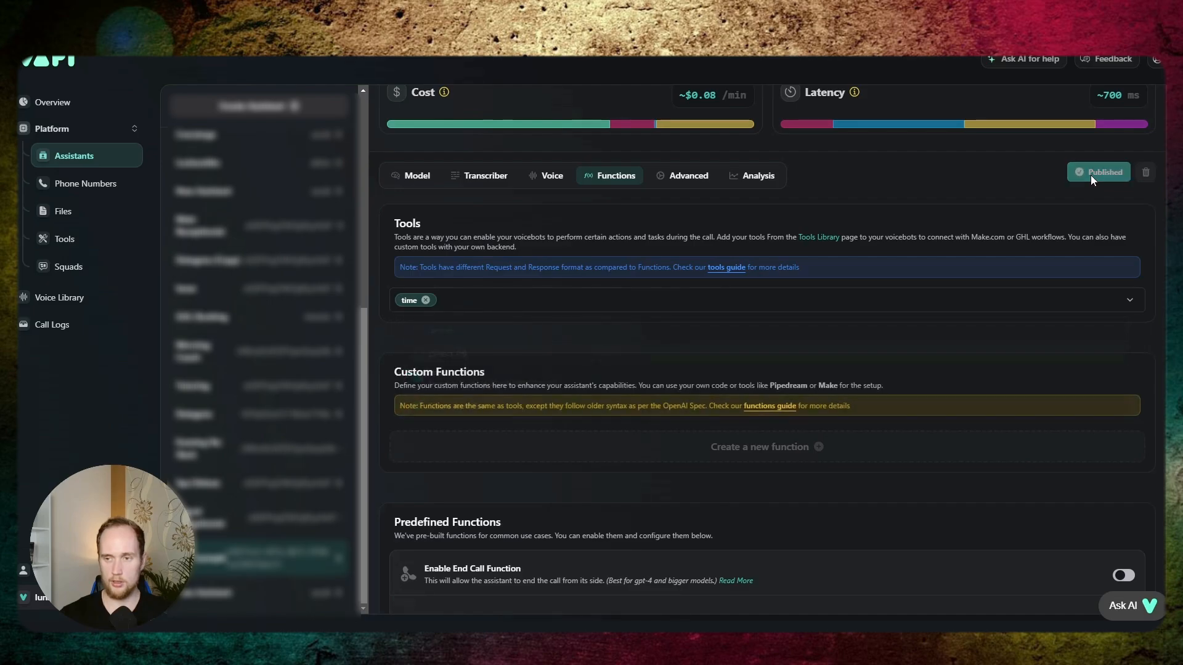
{"action": "left_click", "coordinate": [410, 179]}
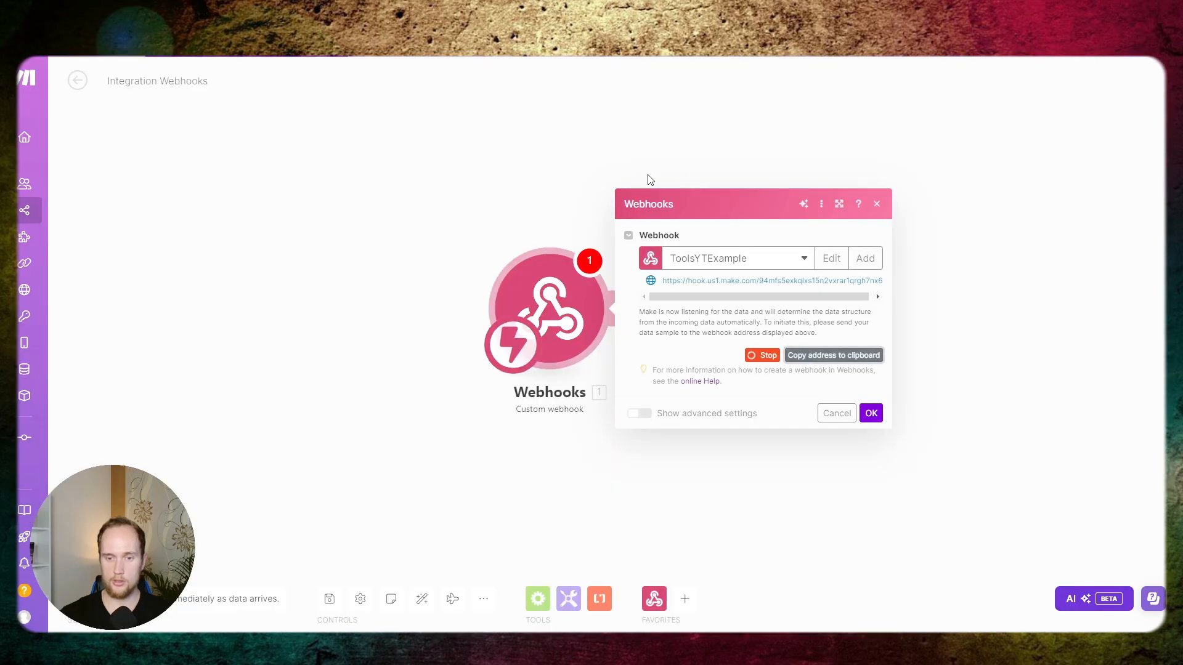
- In the Make scenario, confirm the webhook and add a Tools Set variable module named time with the value now
{"action": "left_click", "coordinate": [871, 414]}
{"action": "left_click", "coordinate": [527, 282]}
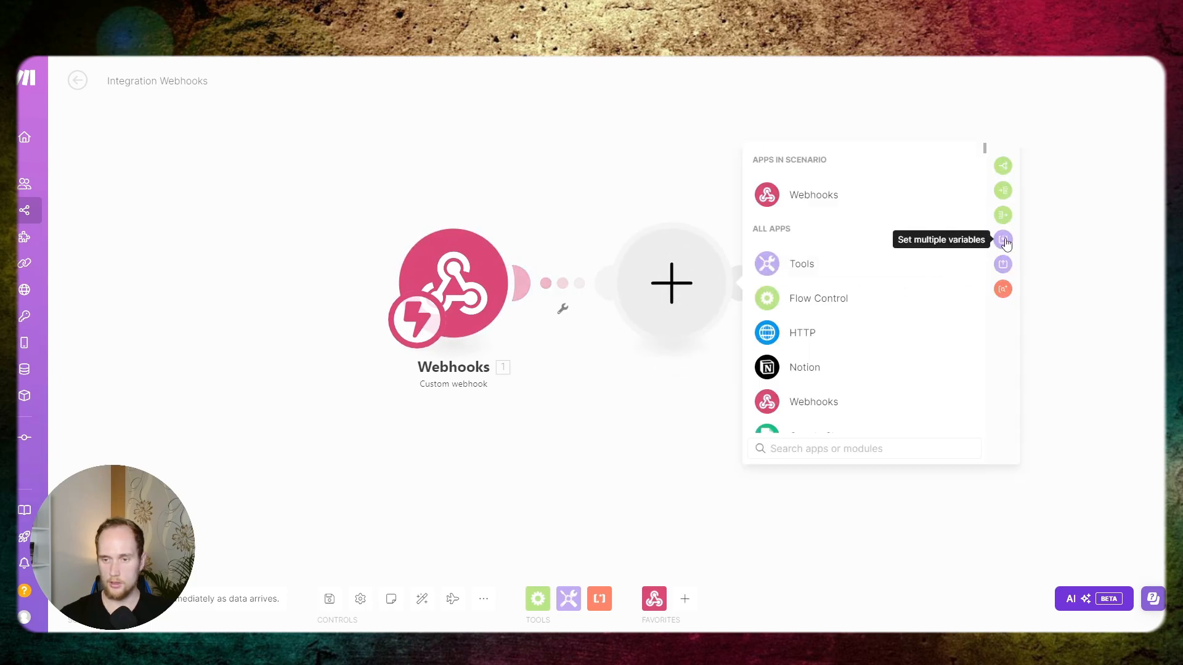
{"action": "type", "text": "set"}
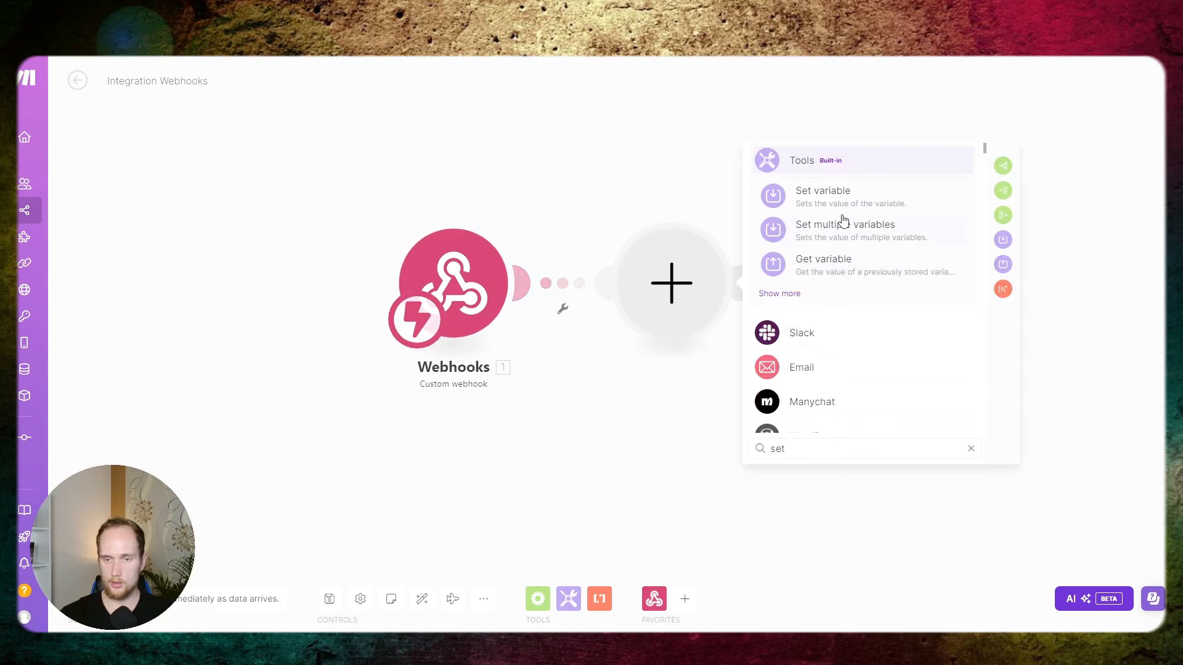
{"action": "left_click", "coordinate": [844, 192]}
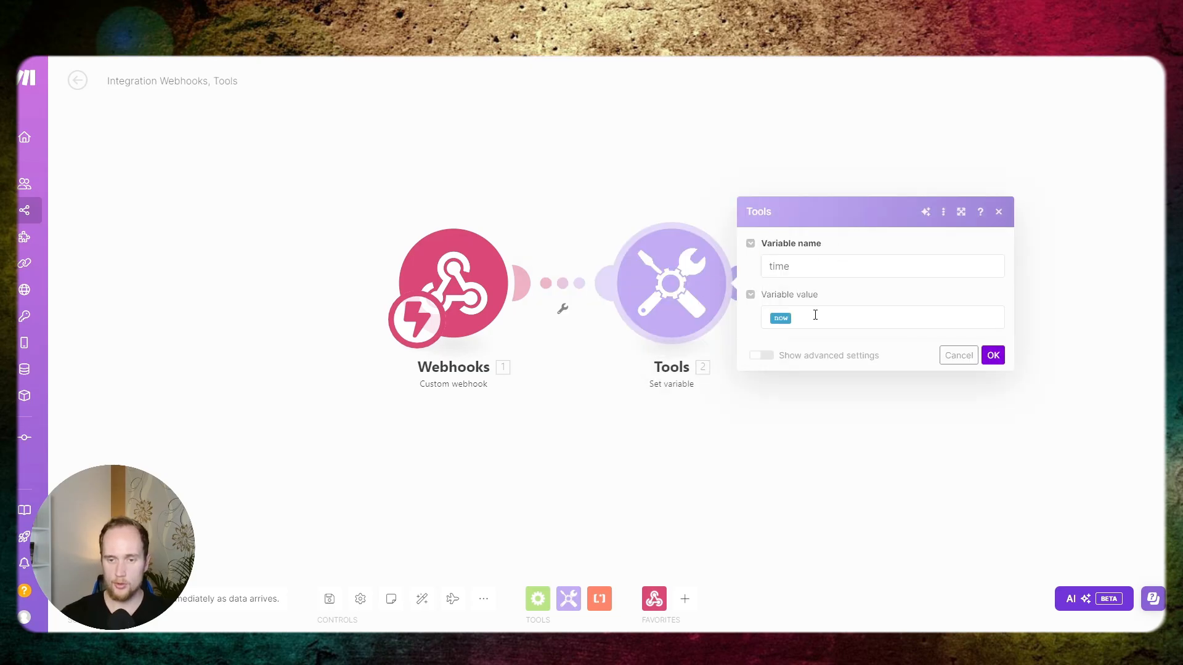
{"action": "left_click", "coordinate": [805, 311]}
{"action": "left_click", "coordinate": [993, 355]}
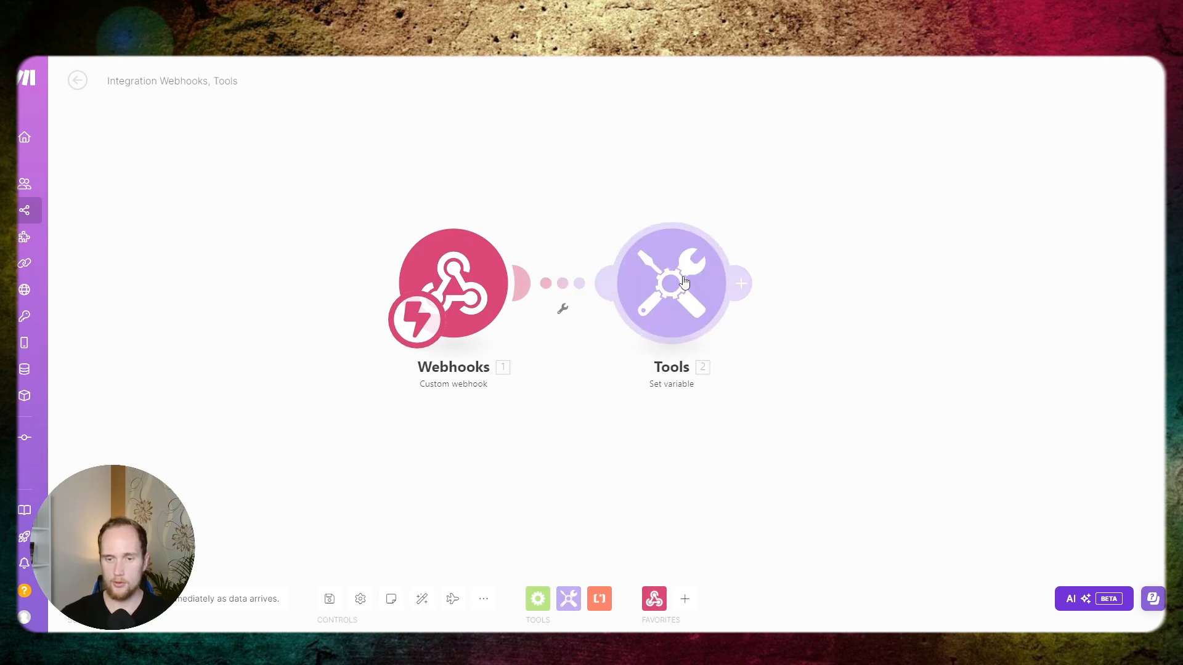
- Run only the Set variable module and inspect the time value in its output
{"action": "right_click", "coordinate": [698, 290]}
{"action": "left_click", "coordinate": [733, 310]}
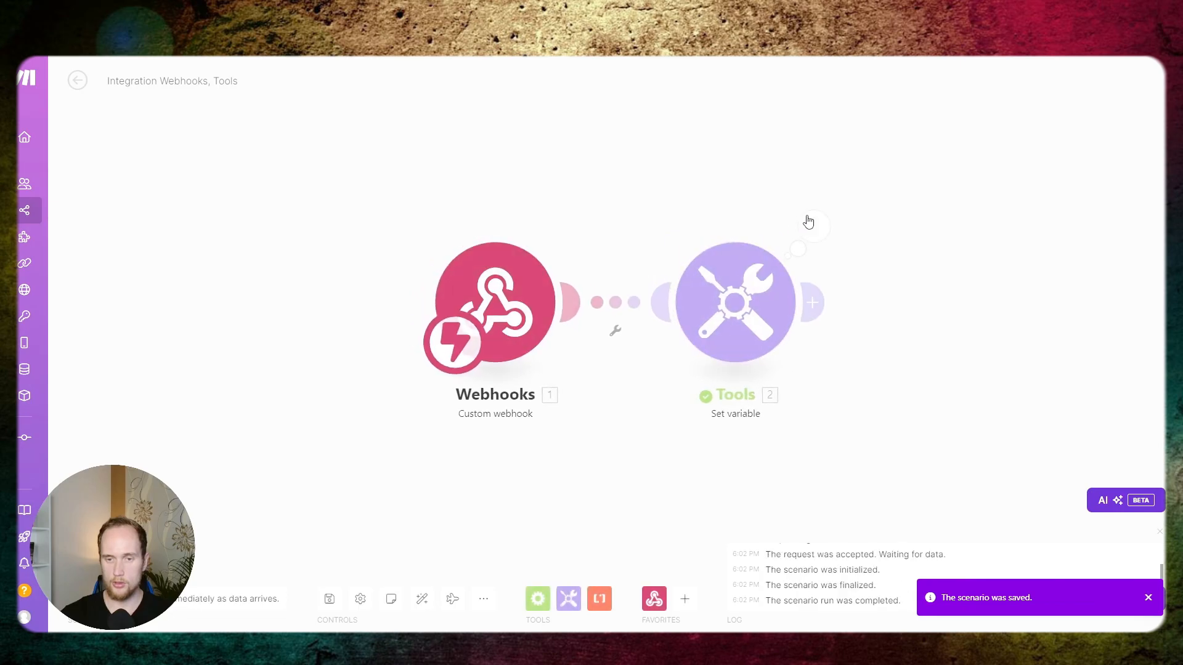
{"action": "left_click", "coordinate": [800, 223]}
{"action": "left_click_drag", "start_coordinate": [941, 291], "coordinate": [992, 291]}
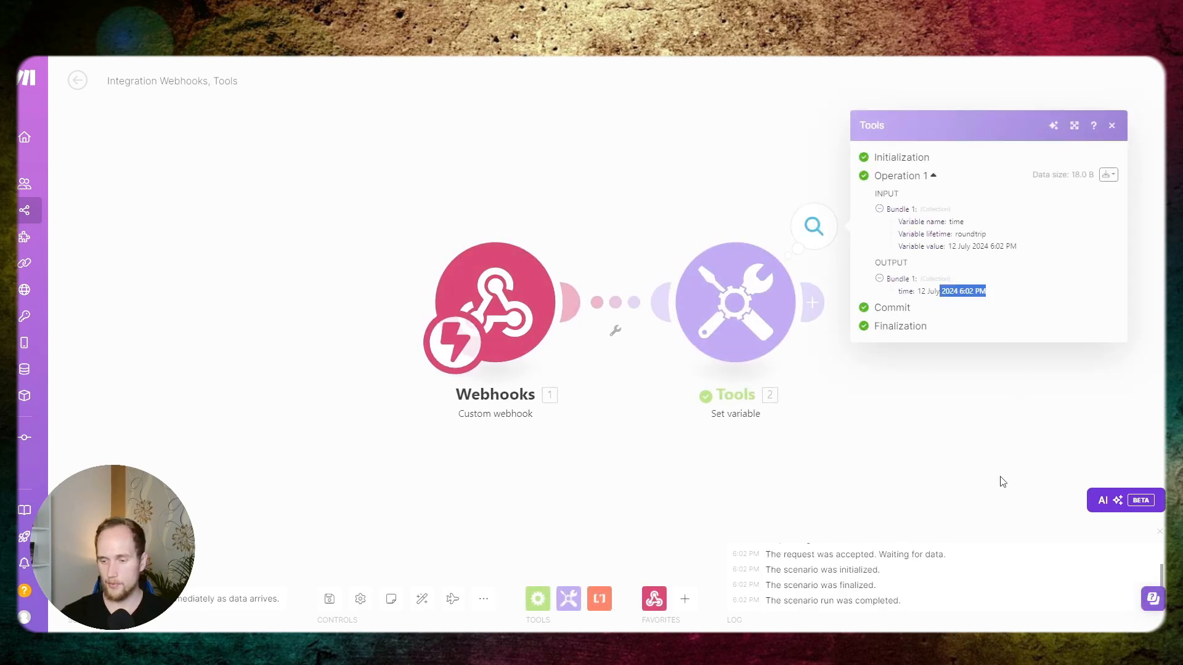
{"action": "left_click", "coordinate": [953, 421]}
{"action": "scroll", "coordinate": [956, 417], "scroll_direction": "down", "scroll_amount": 1}
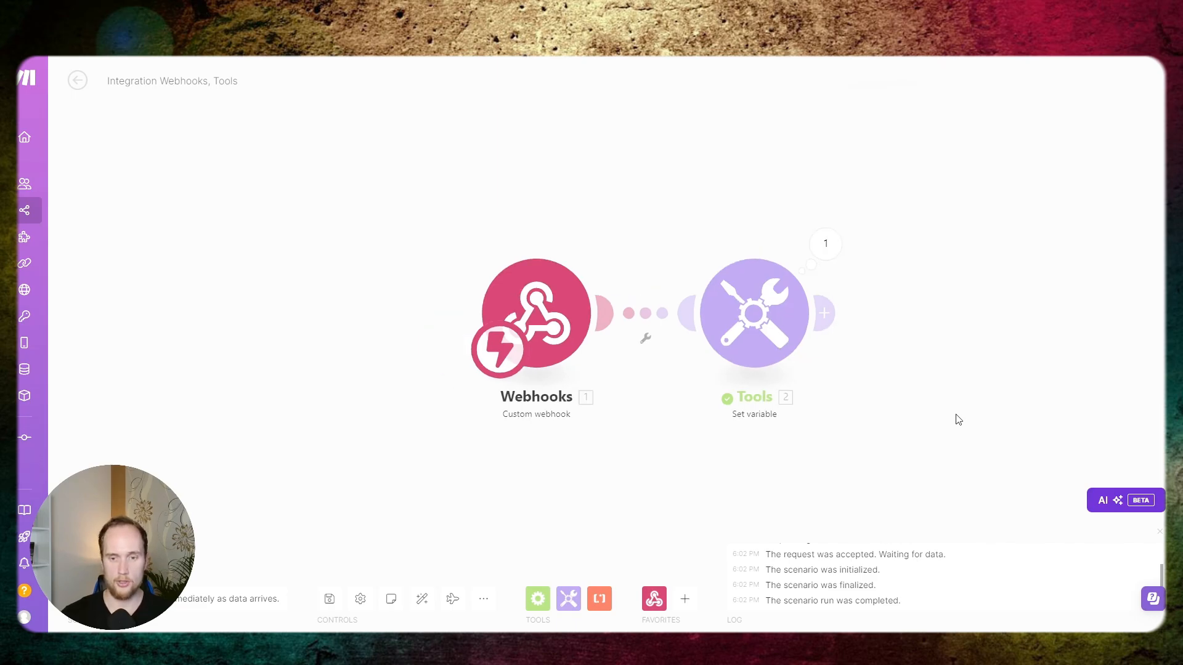
{"action": "left_click_drag", "start_coordinate": [955, 417], "coordinate": [739, 396]}
{"action": "scroll", "coordinate": [739, 396], "scroll_direction": "down", "scroll_amount": 1}
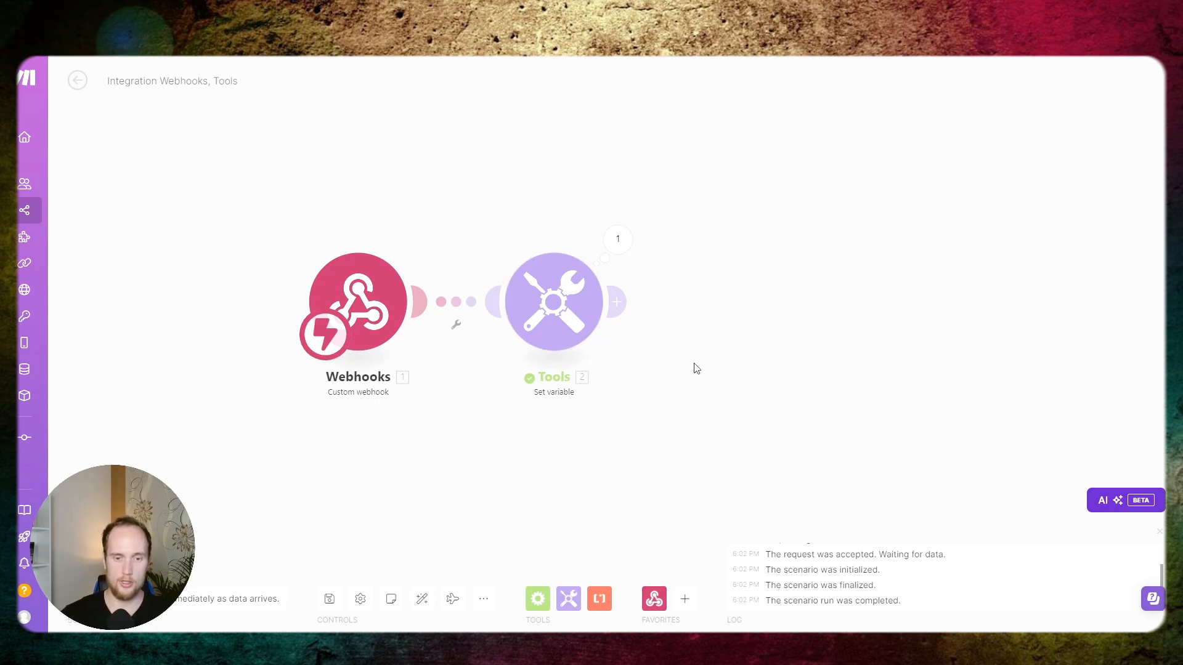
- Add a Webhook response module after the Set variable module and open its Body for editing
{"action": "left_click", "coordinate": [616, 302]}
{"action": "left_click", "coordinate": [889, 230]}
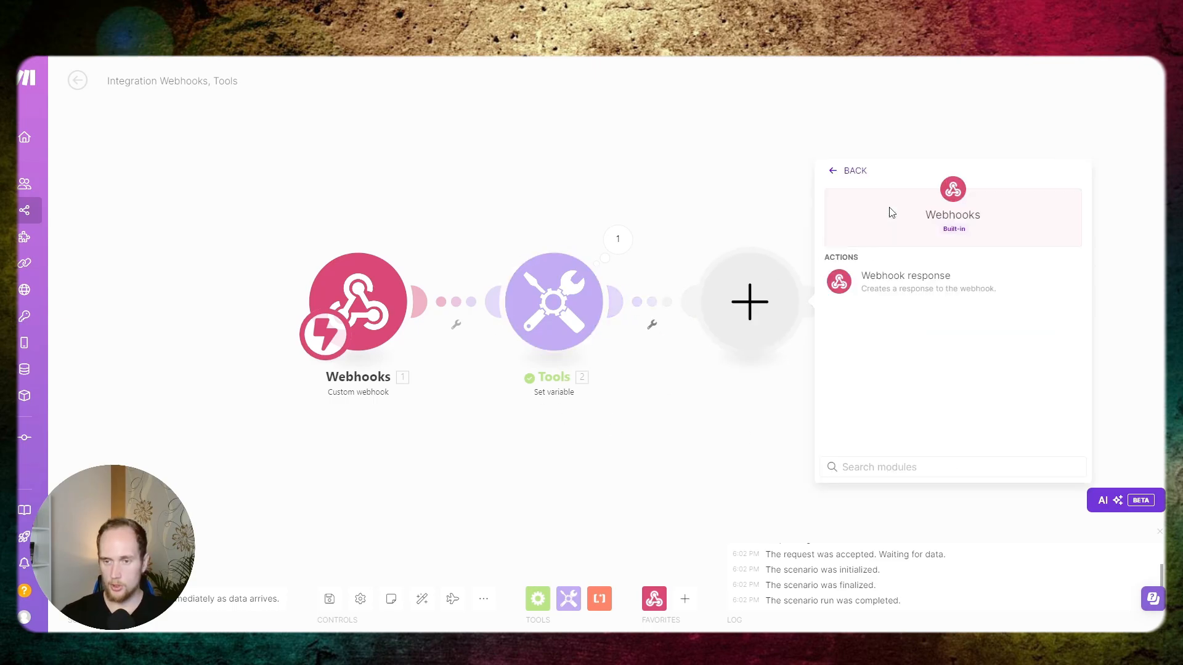
{"action": "left_click", "coordinate": [899, 272]}
{"action": "left_click", "coordinate": [941, 352]}
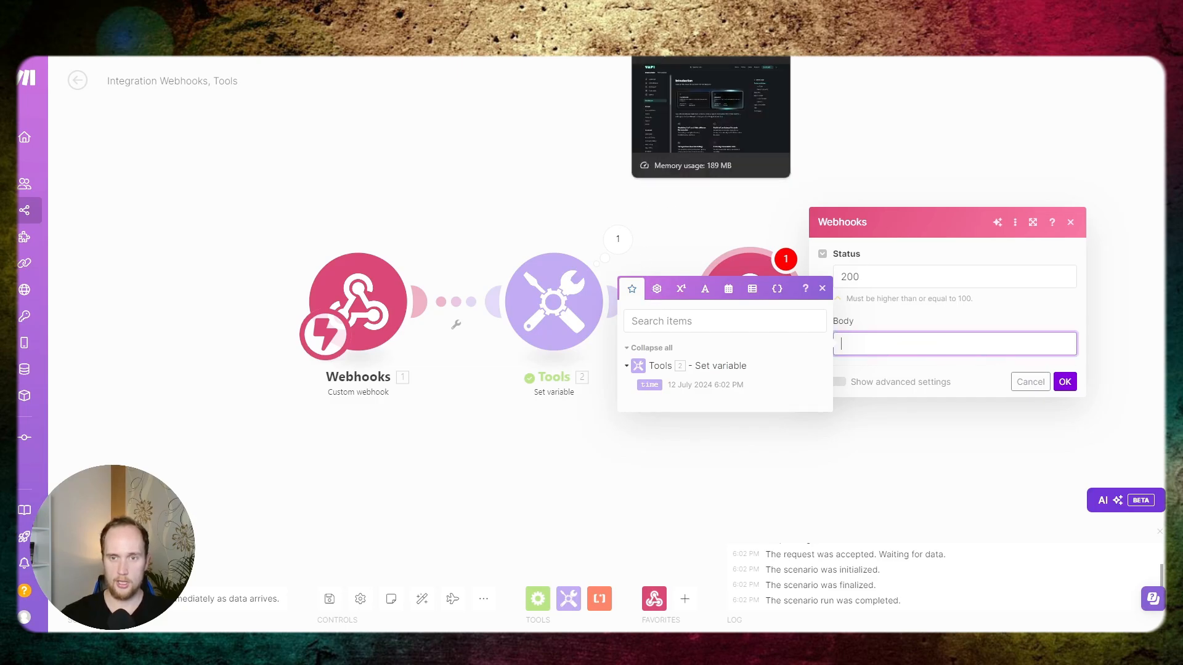
- Switch to the Vapi documentation and ask its AI assistant about "tool call result"
{"action": "left_click", "coordinate": [696, 52]}
{"action": "left_click", "coordinate": [504, 79]}
{"action": "type", "text": "too"}
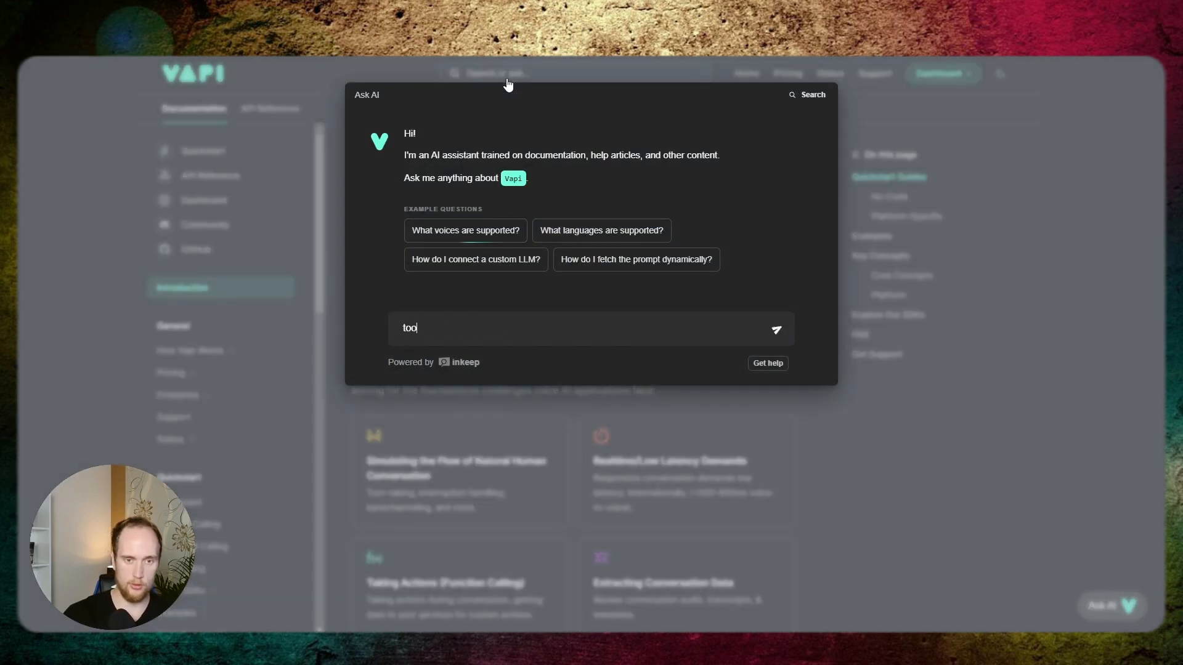
{"action": "type", "text": "l call res"}
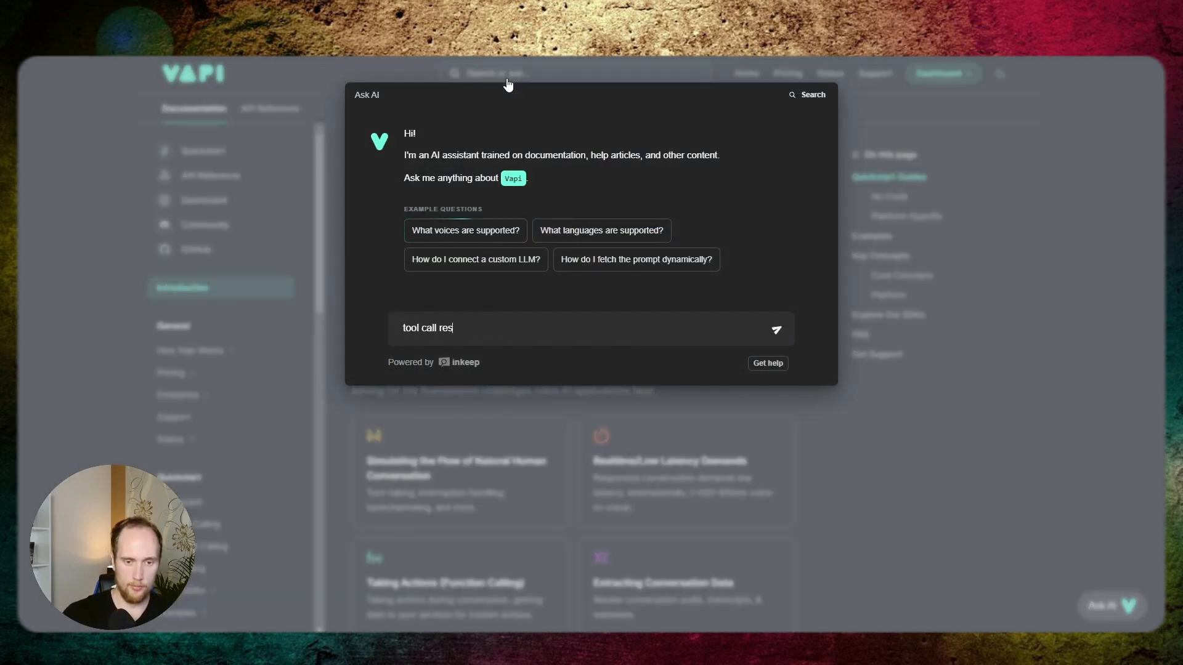
{"action": "type", "text": "ult"}
{"action": "key", "text": "Return"}
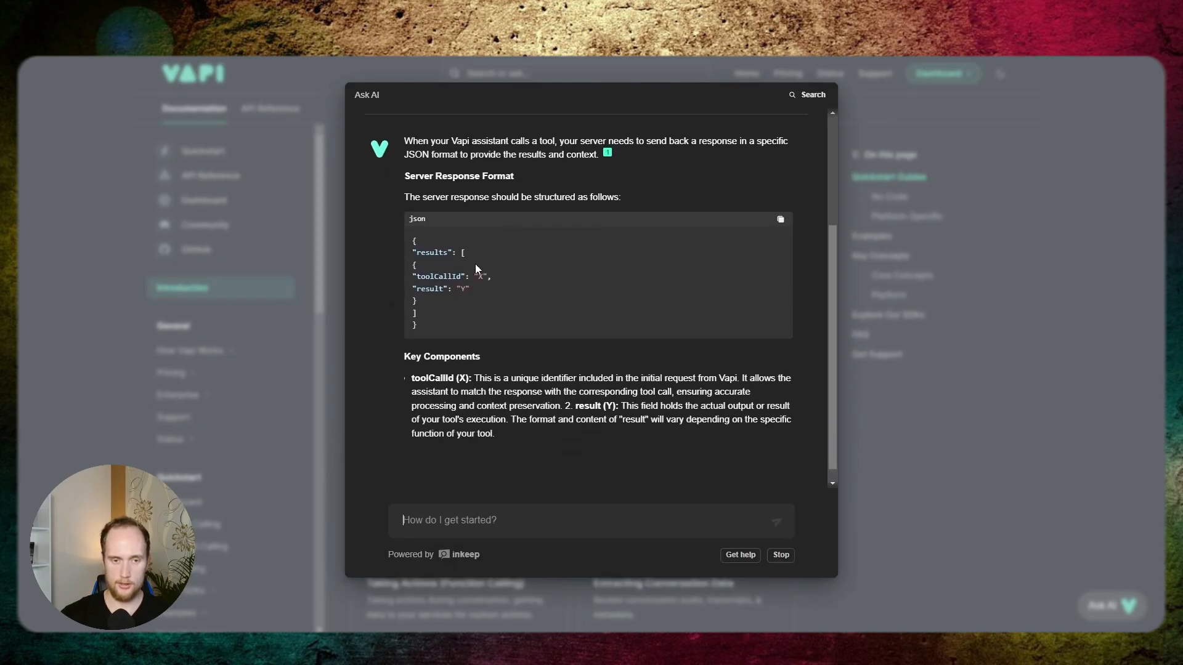
- Examine the server response format and the weather tool example in the answer, and copy the example JSON
{"action": "scroll", "coordinate": [748, 262], "scroll_direction": "up", "scroll_amount": 1}
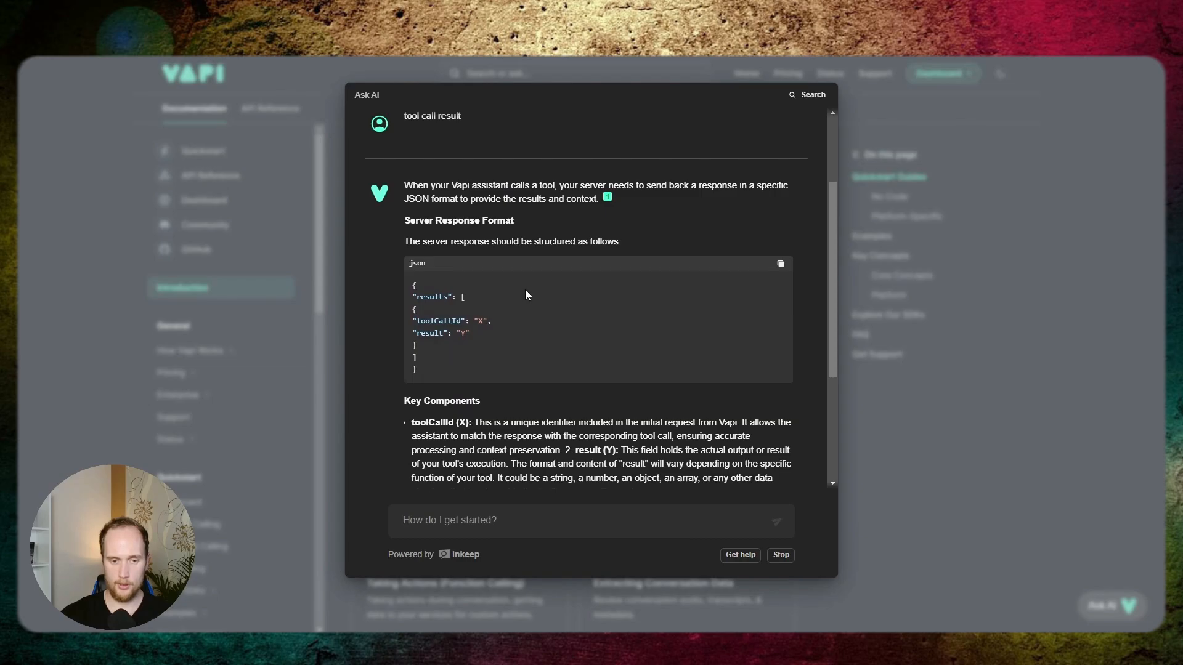
{"action": "scroll", "coordinate": [526, 290], "scroll_direction": "down", "scroll_amount": 2}
{"action": "scroll", "coordinate": [526, 291], "scroll_direction": "up", "scroll_amount": 1}
{"action": "scroll", "coordinate": [524, 289], "scroll_direction": "down", "scroll_amount": 4}
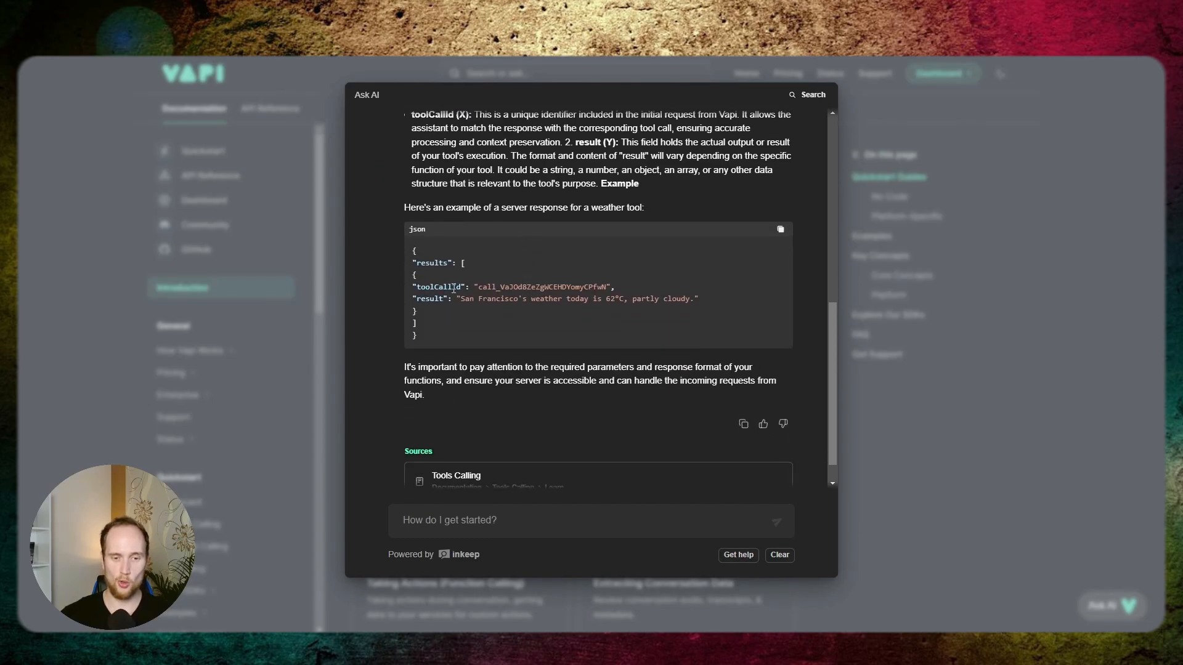
{"action": "left_click_drag", "start_coordinate": [461, 299], "coordinate": [685, 298]}
{"action": "left_click", "coordinate": [685, 298]}
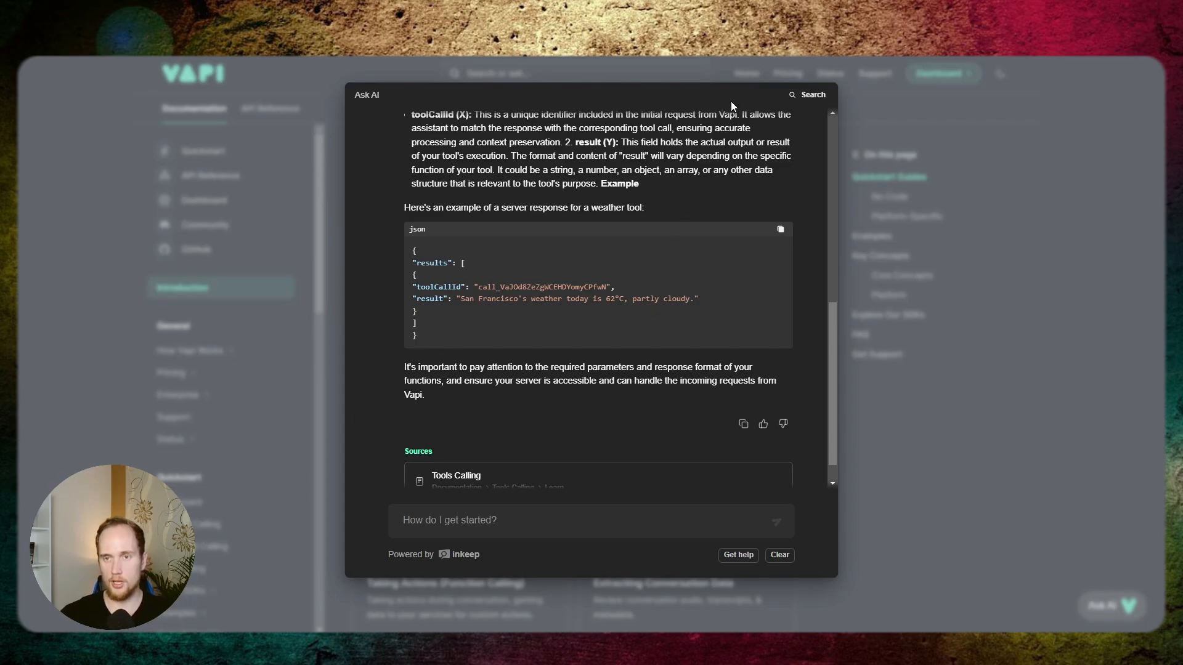
{"action": "left_click", "coordinate": [781, 231]}
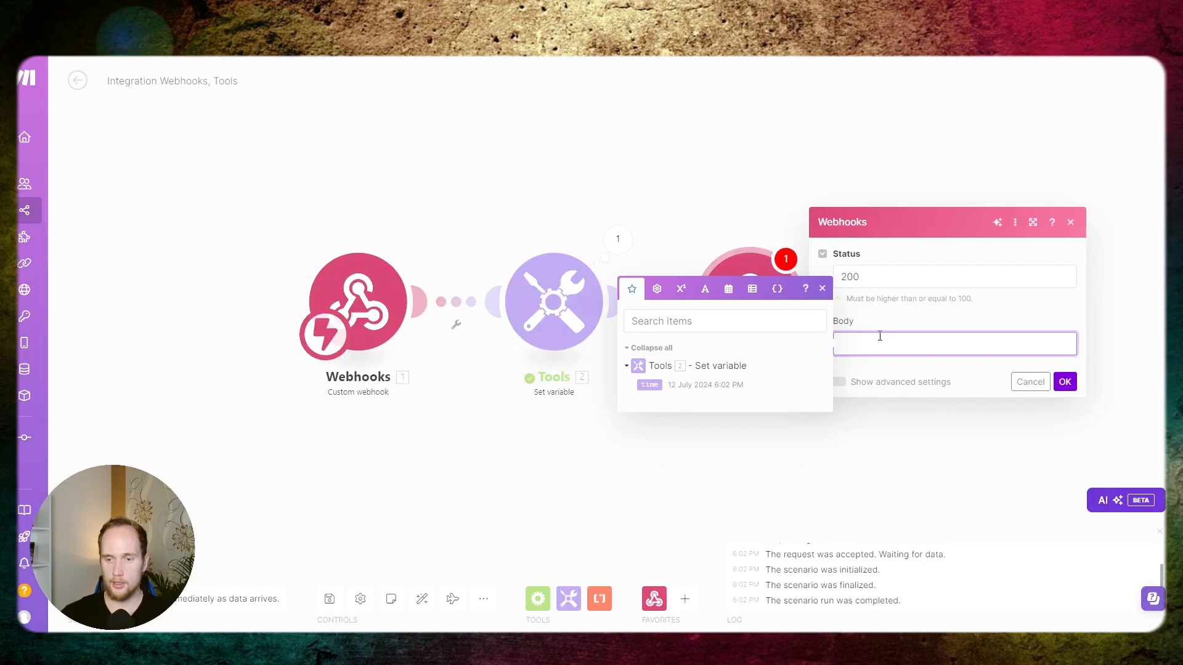
- Back in Make, paste the results JSON template into the response Body and clear its toolCallId value and booking text
{"action": "type", "text": "{   \"results\": [     {       \"toolCallId\": \"{{45.message.toolCalls[].id}}\",       \"result\": \"Your booking has been booked at {{56.requestedTime}}.\"     }   ] }"}
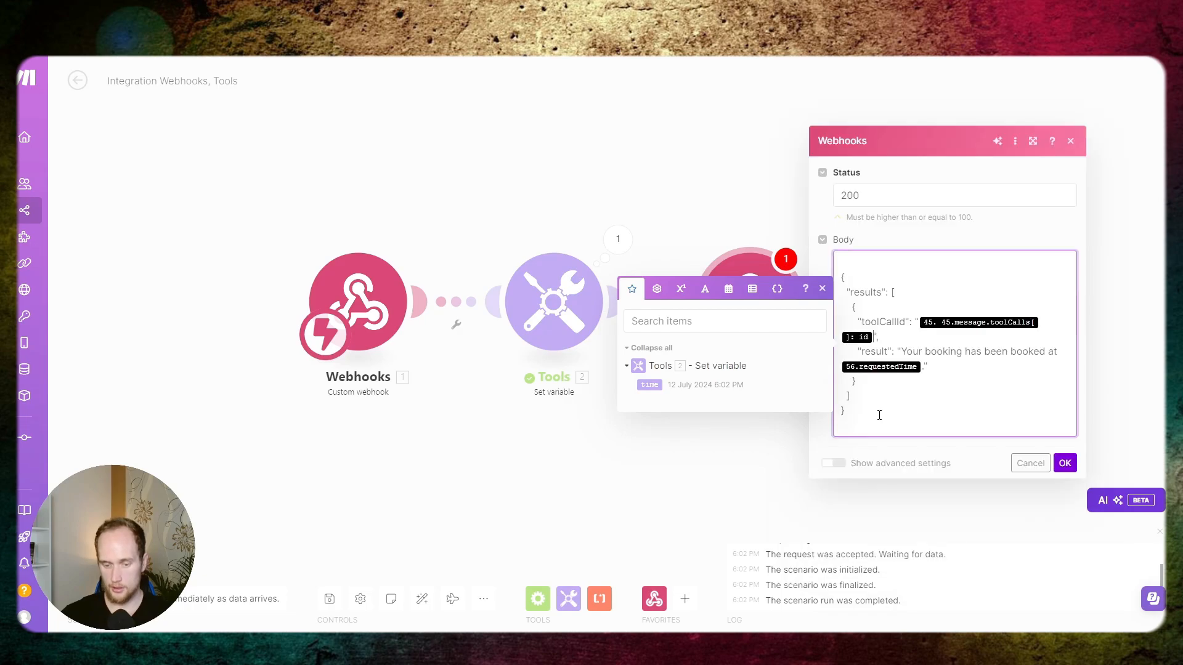
{"action": "key", "text": "BackSpace"}
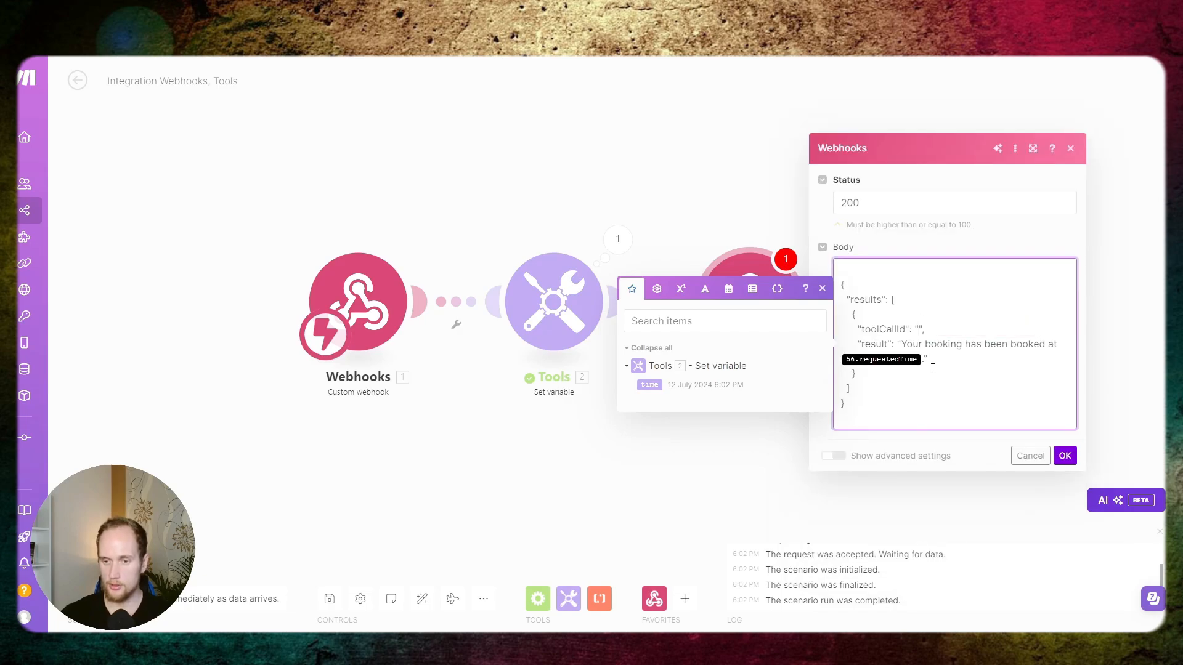
{"action": "key", "text": "BackSpace"}
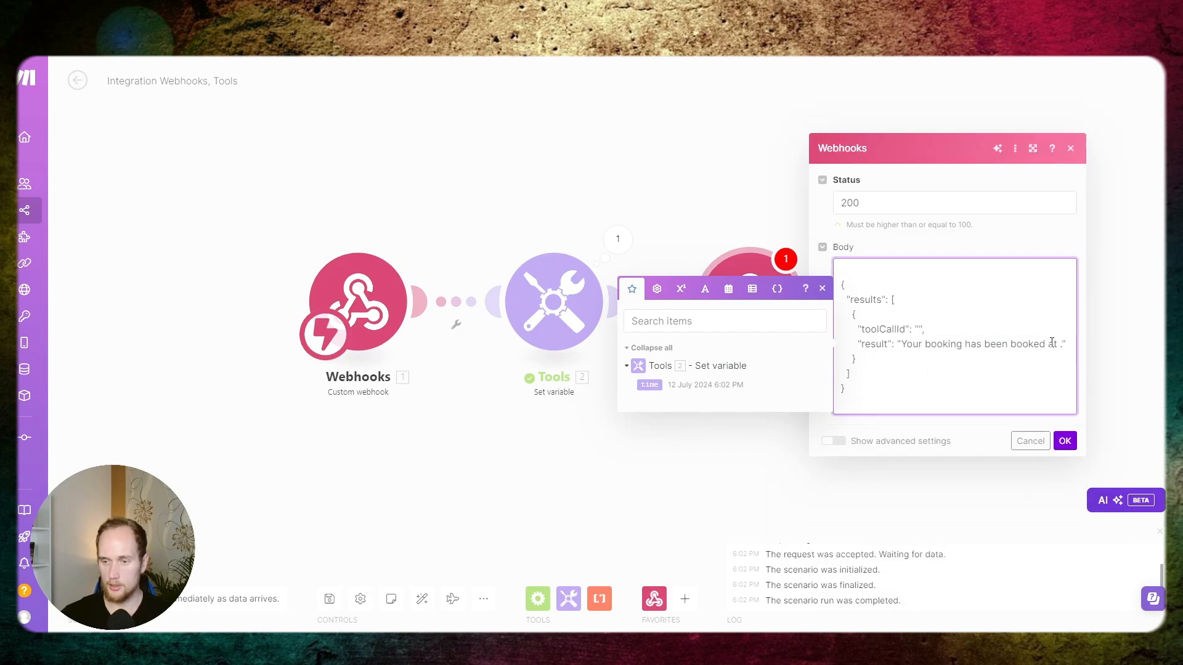
{"action": "left_click_drag", "start_coordinate": [1055, 344], "coordinate": [901, 347]}
{"action": "key", "text": "BackSpace"}
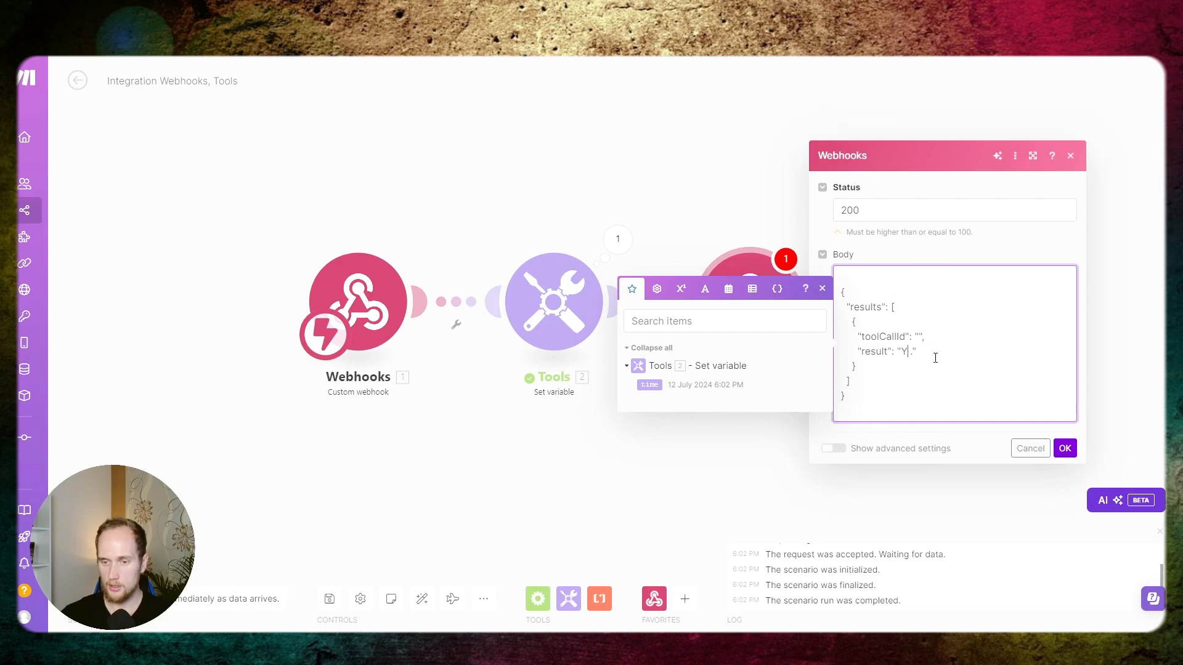
- Set the result text to "The current time is: " followed by the time variable, confirm the module and save the scenario
{"action": "type", "text": "T"}
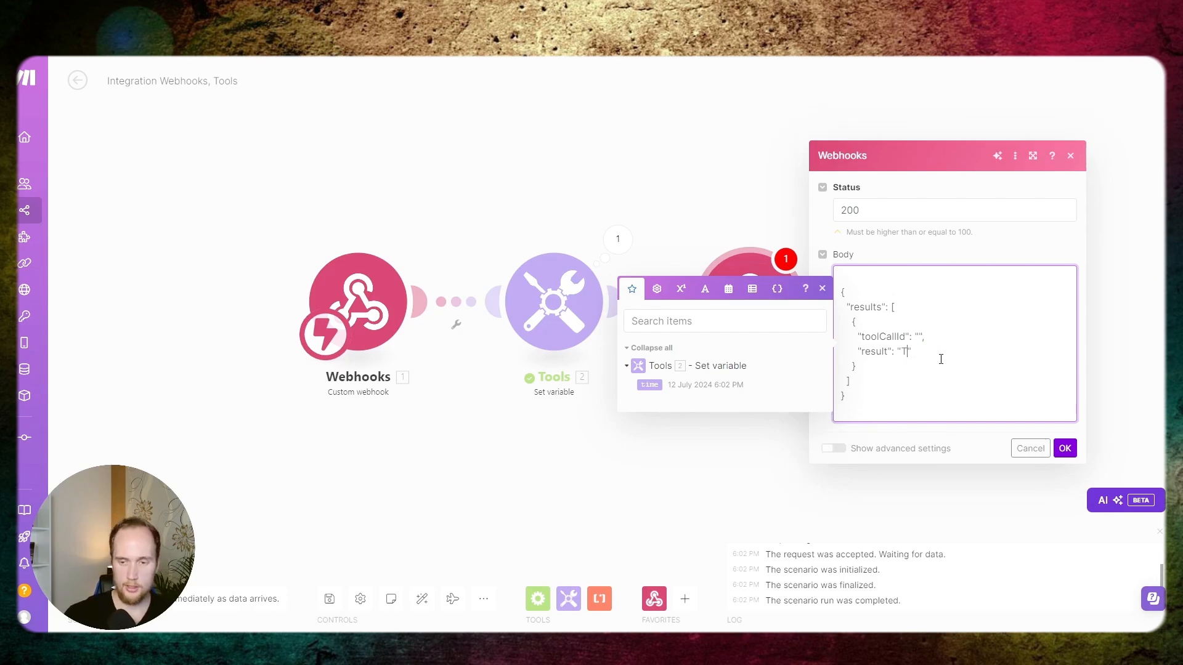
{"action": "type", "text": "he current time is"}
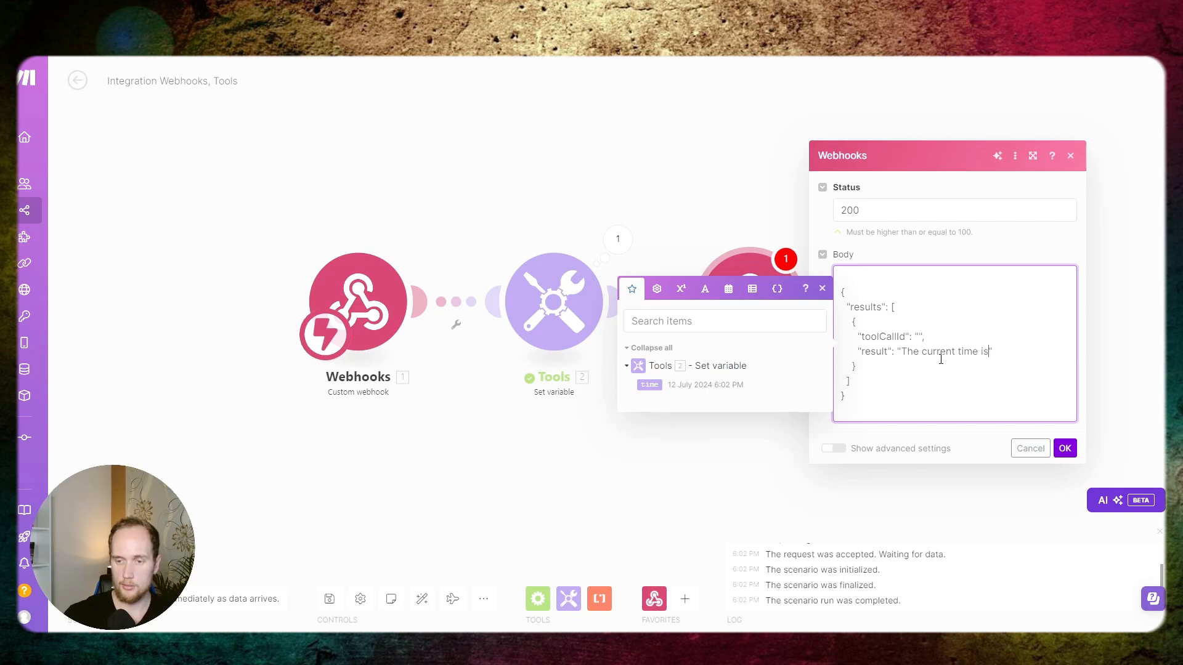
{"action": "type", "text": ":"}
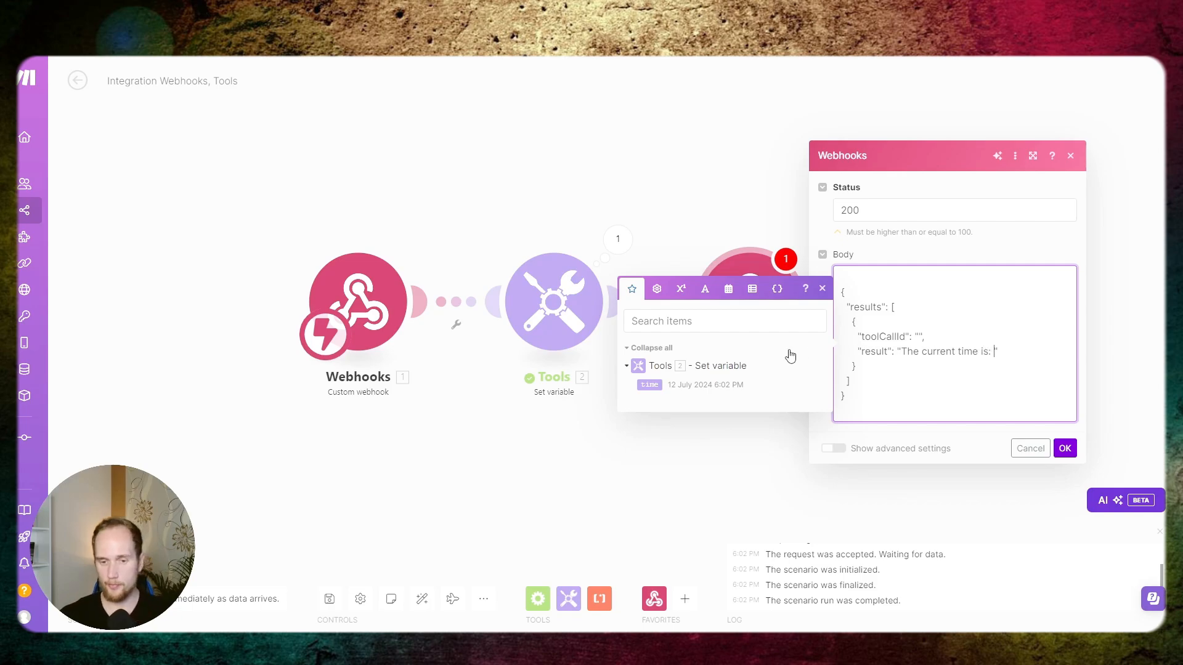
{"action": "left_click", "coordinate": [650, 385]}
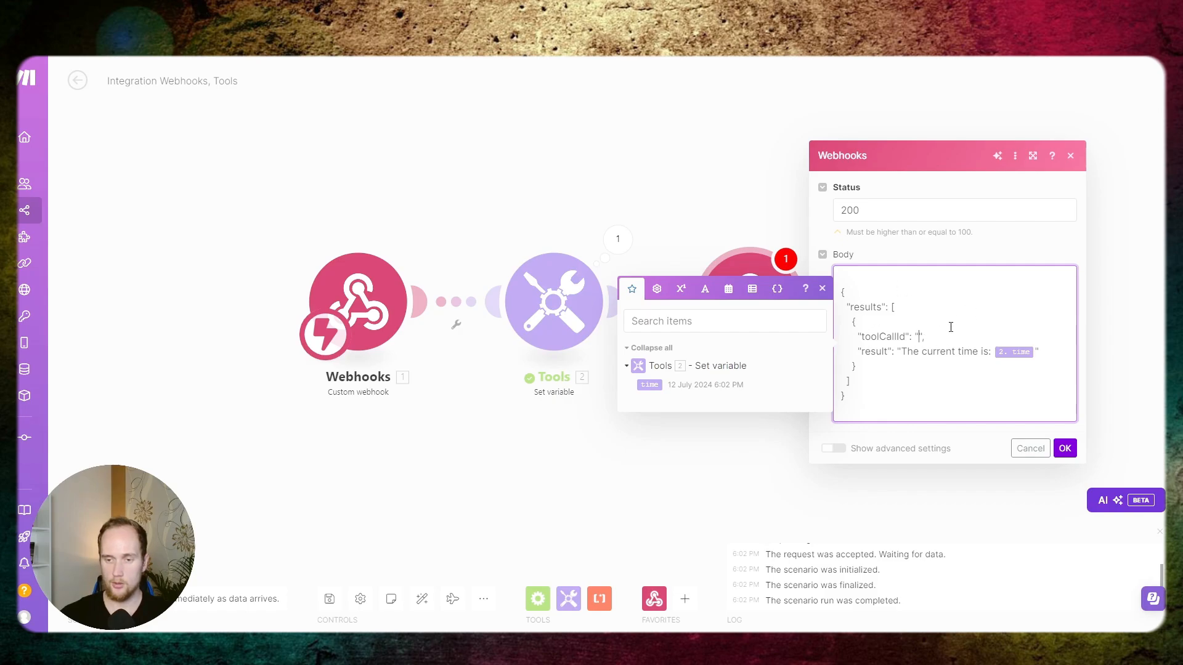
{"action": "left_click", "coordinate": [1065, 449]}
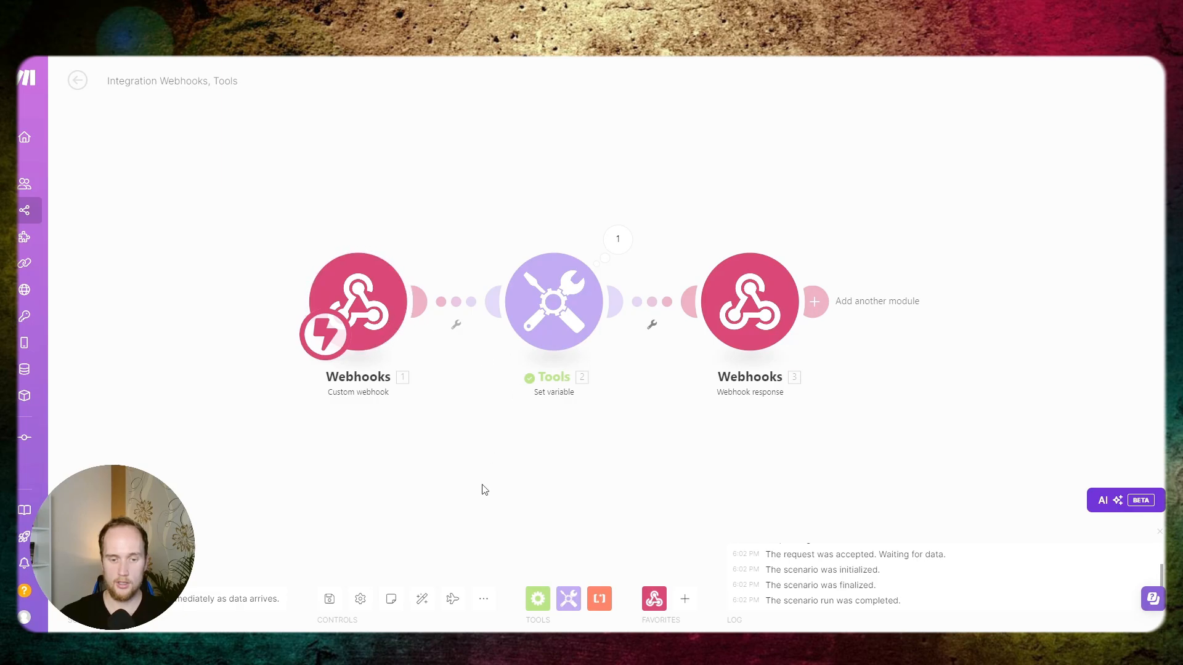
{"action": "left_click", "coordinate": [327, 601]}
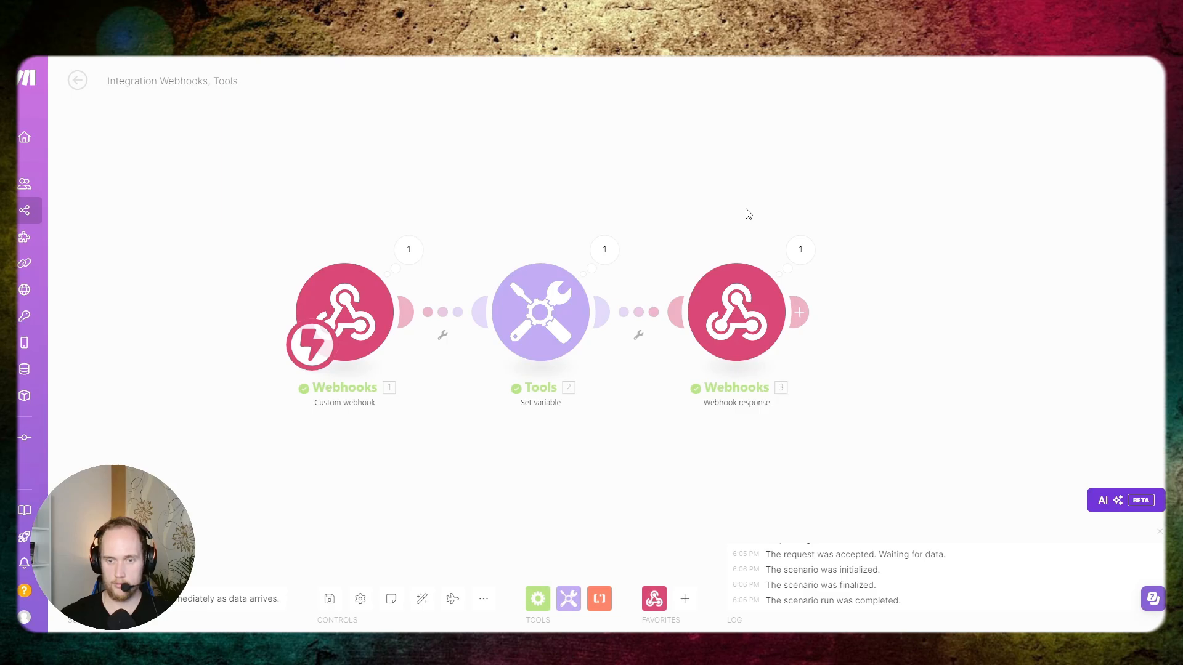
- Check the Webhook response module's run details and run the whole scenario once more
{"action": "scroll", "coordinate": [757, 179], "scroll_direction": "down", "scroll_amount": 1}
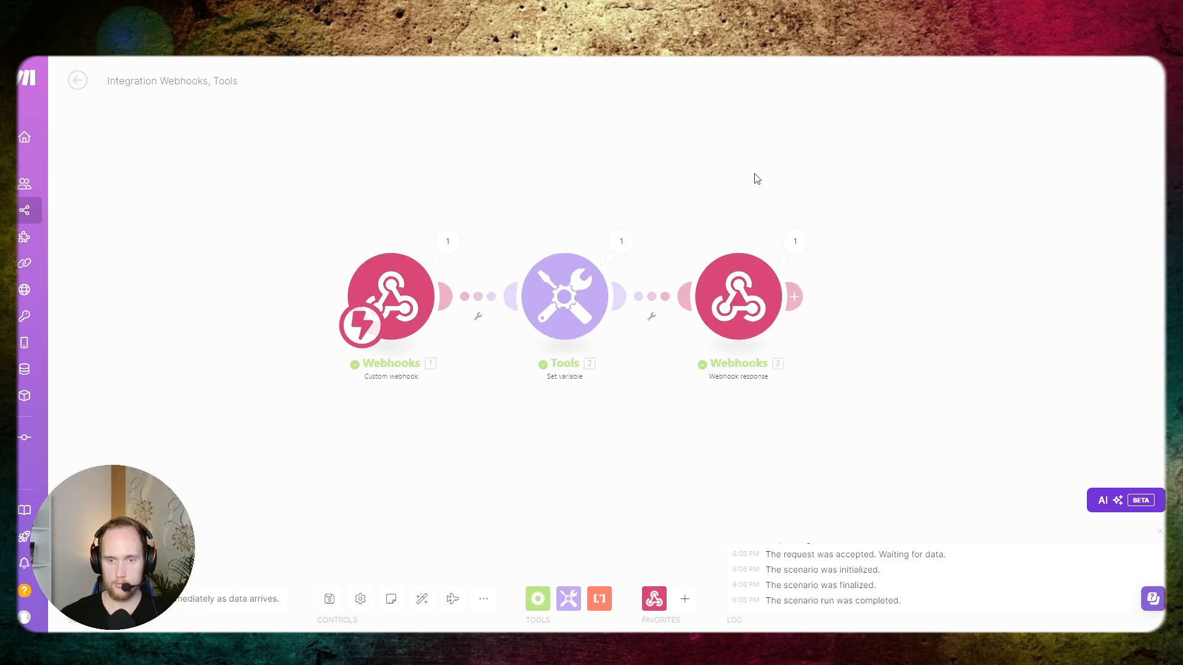
{"action": "scroll", "coordinate": [757, 180], "scroll_direction": "up", "scroll_amount": 1}
{"action": "left_click_drag", "start_coordinate": [752, 177], "coordinate": [692, 169]}
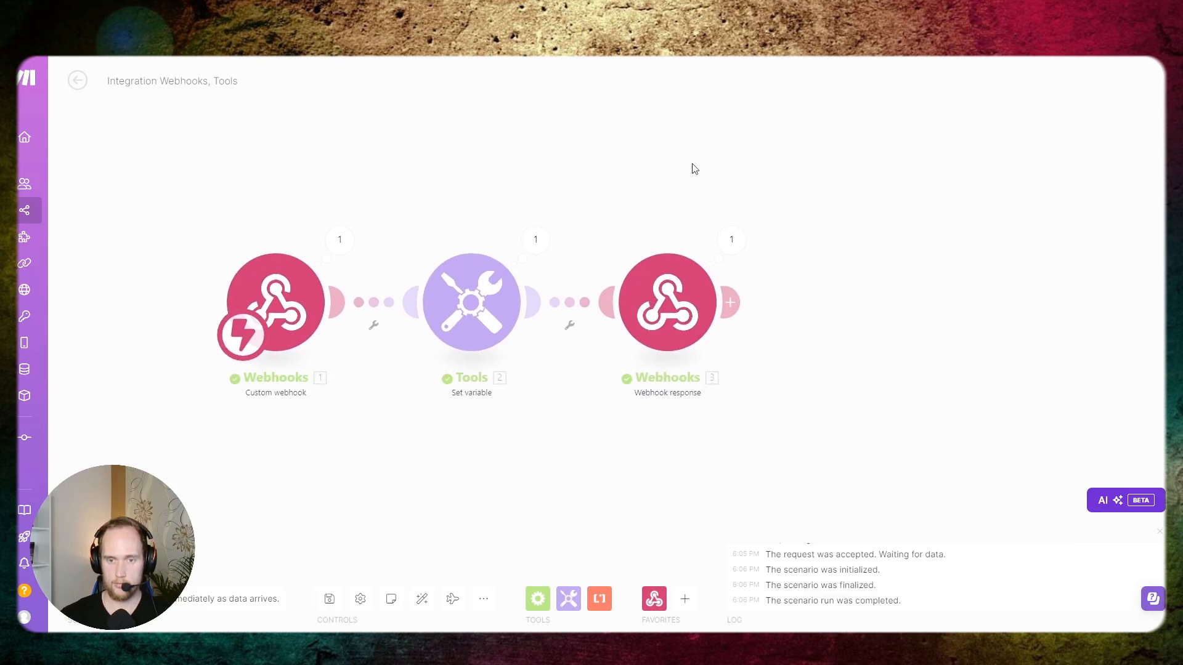
{"action": "left_click", "coordinate": [725, 233]}
{"action": "left_click", "coordinate": [258, 448]}
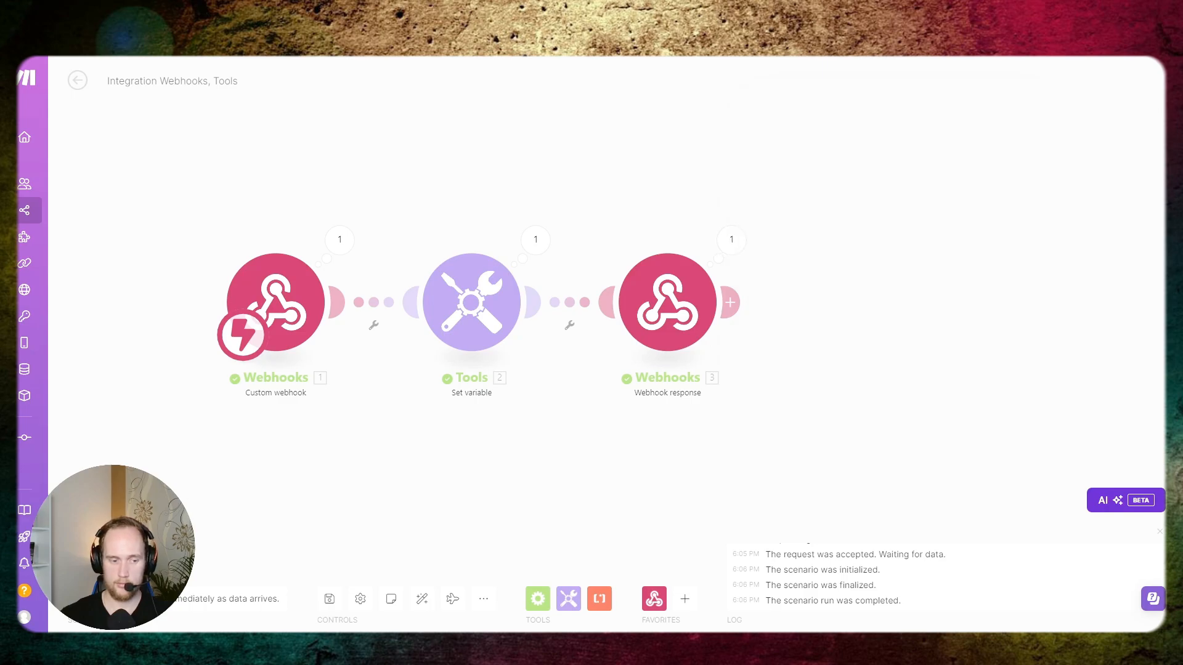
{"action": "left_click", "coordinate": [99, 598]}
{"action": "left_click", "coordinate": [294, 611]}
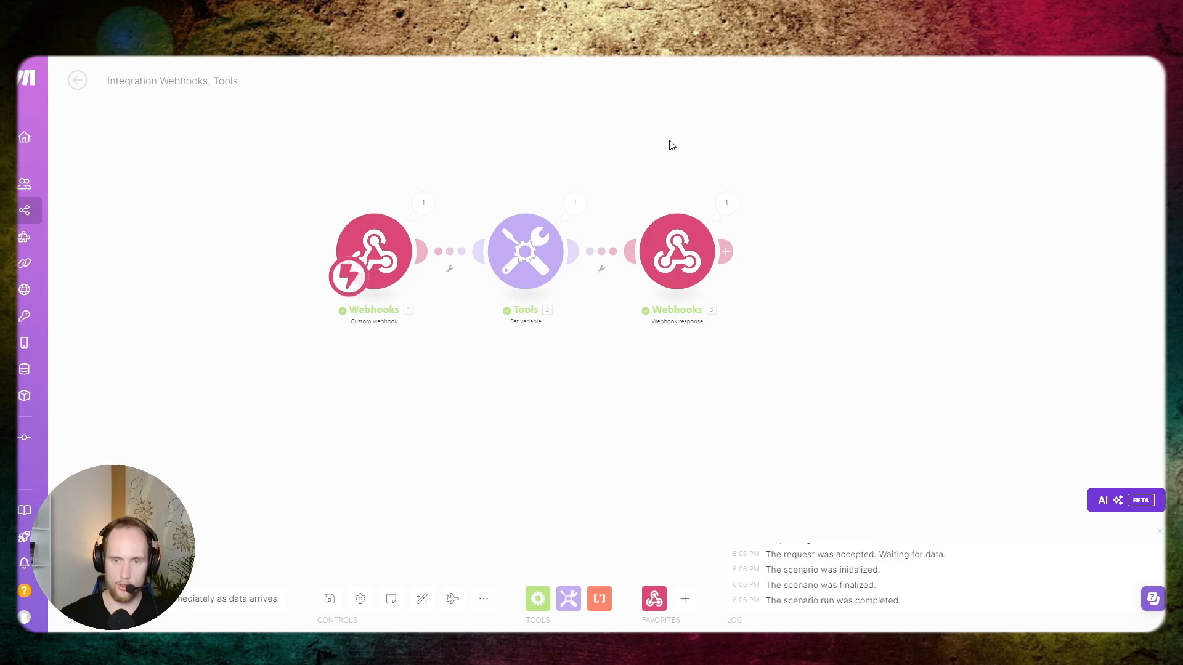
- Inspect the run details of the modules, comparing the time format in the Webhook response with the Set variable output
{"action": "left_click", "coordinate": [725, 201]}
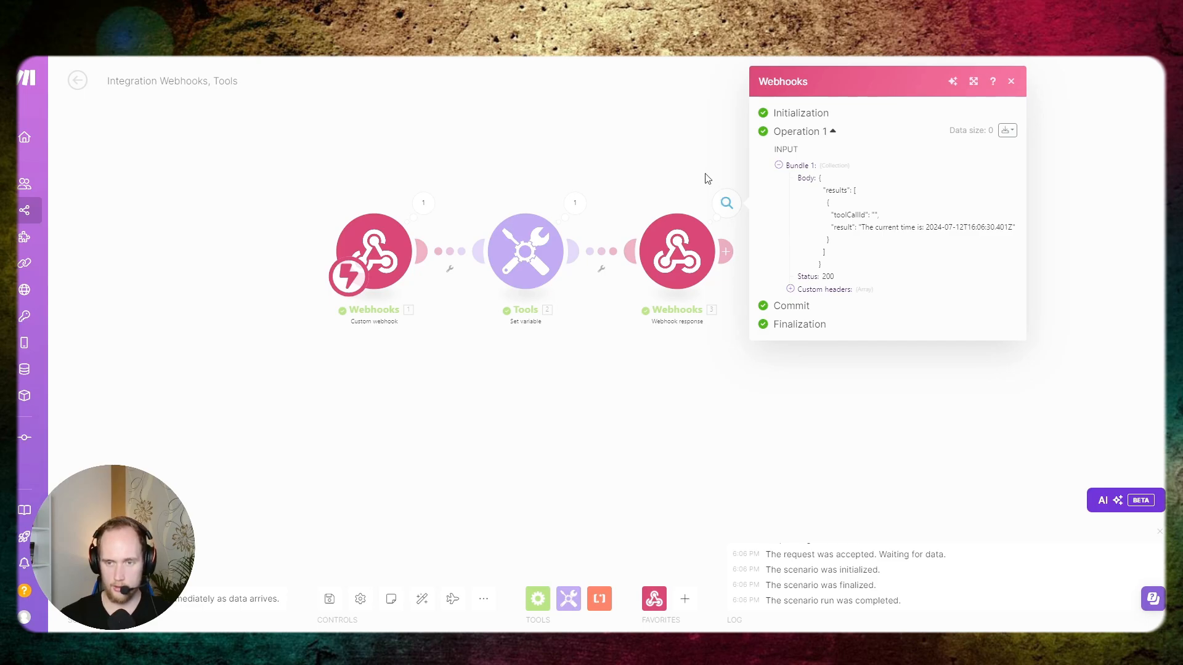
{"action": "left_click", "coordinate": [423, 203]}
{"action": "left_click", "coordinate": [377, 161]}
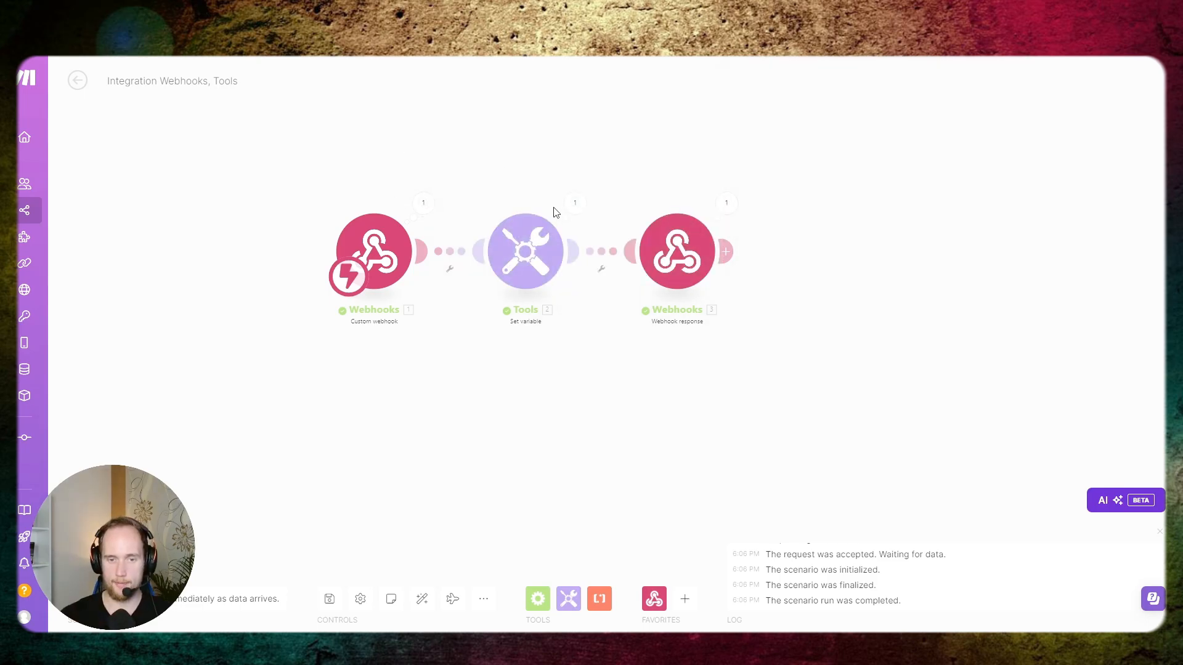
{"action": "left_click", "coordinate": [726, 203]}
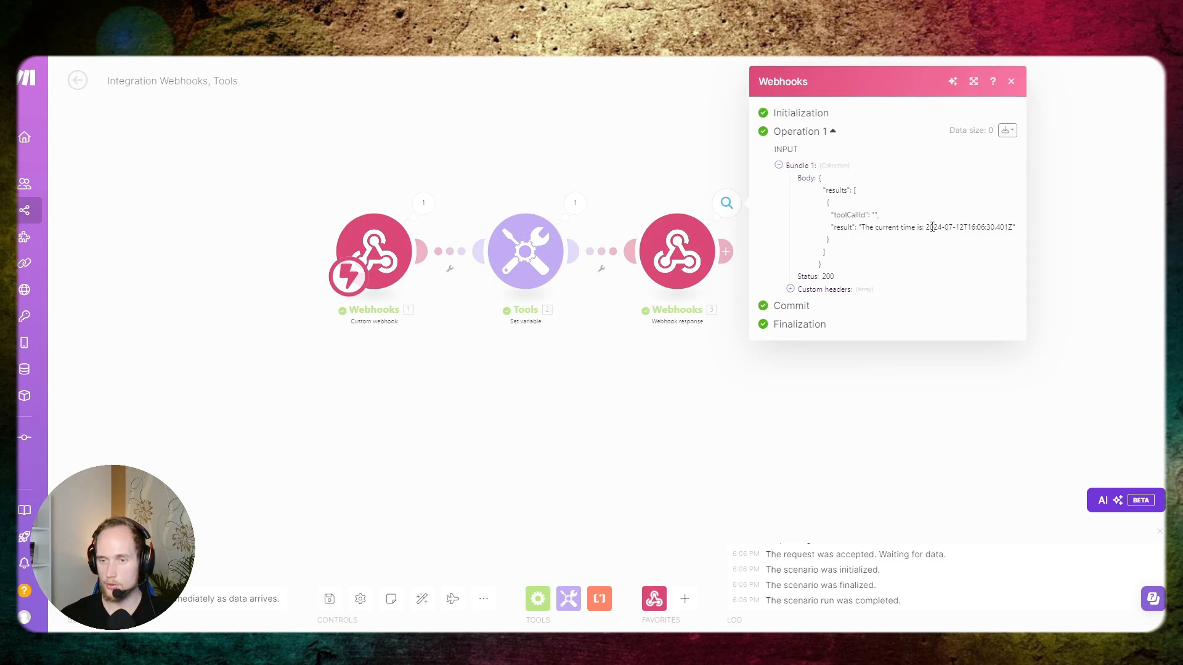
{"action": "left_click_drag", "start_coordinate": [931, 227], "coordinate": [1004, 227]}
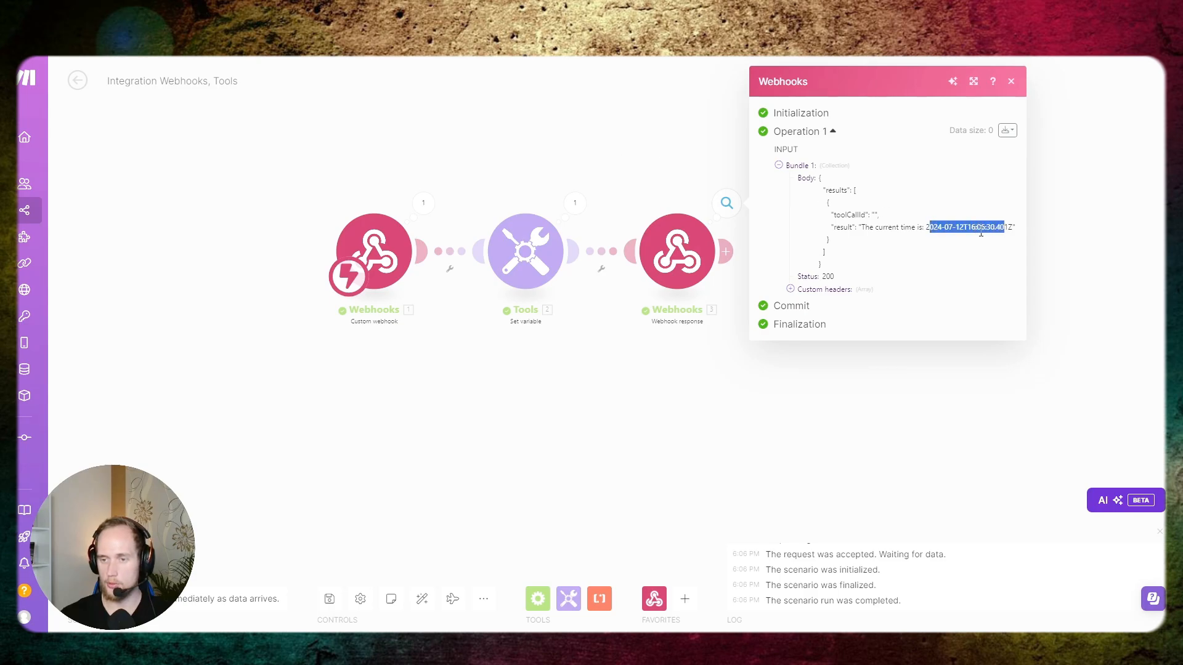
{"action": "left_click", "coordinate": [575, 202]}
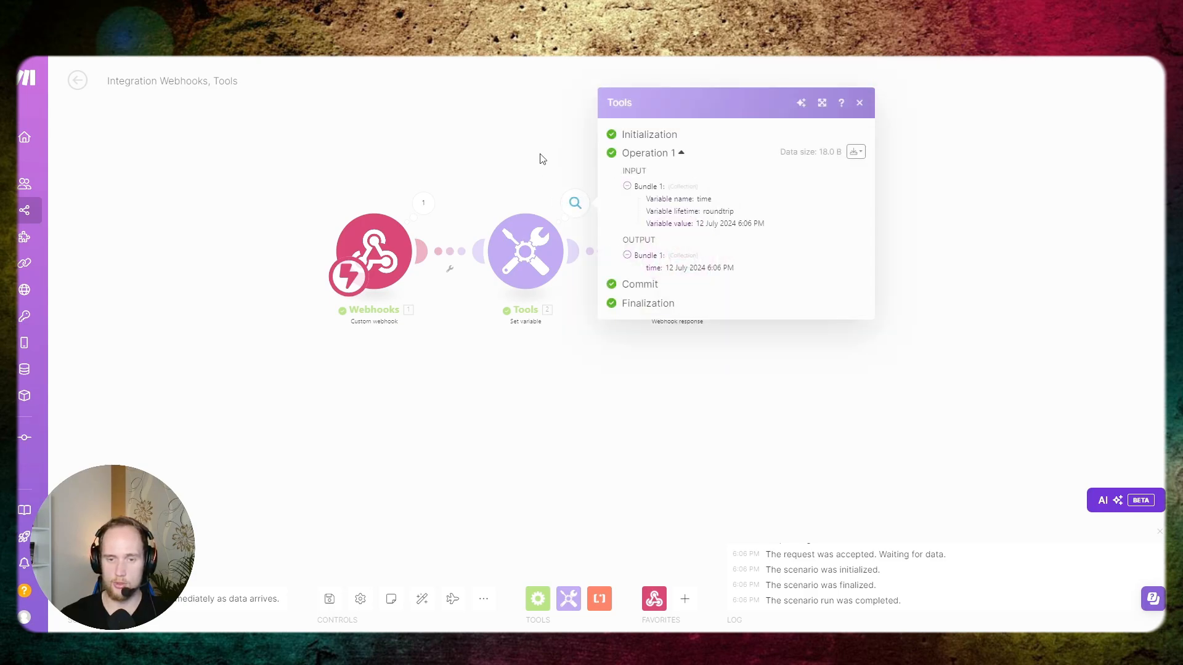
- Change the time variable's value to formatDate(now; HH:mm), confirm it and run only the Set variable module
{"action": "left_click", "coordinate": [526, 252]}
{"action": "left_click", "coordinate": [654, 285]}
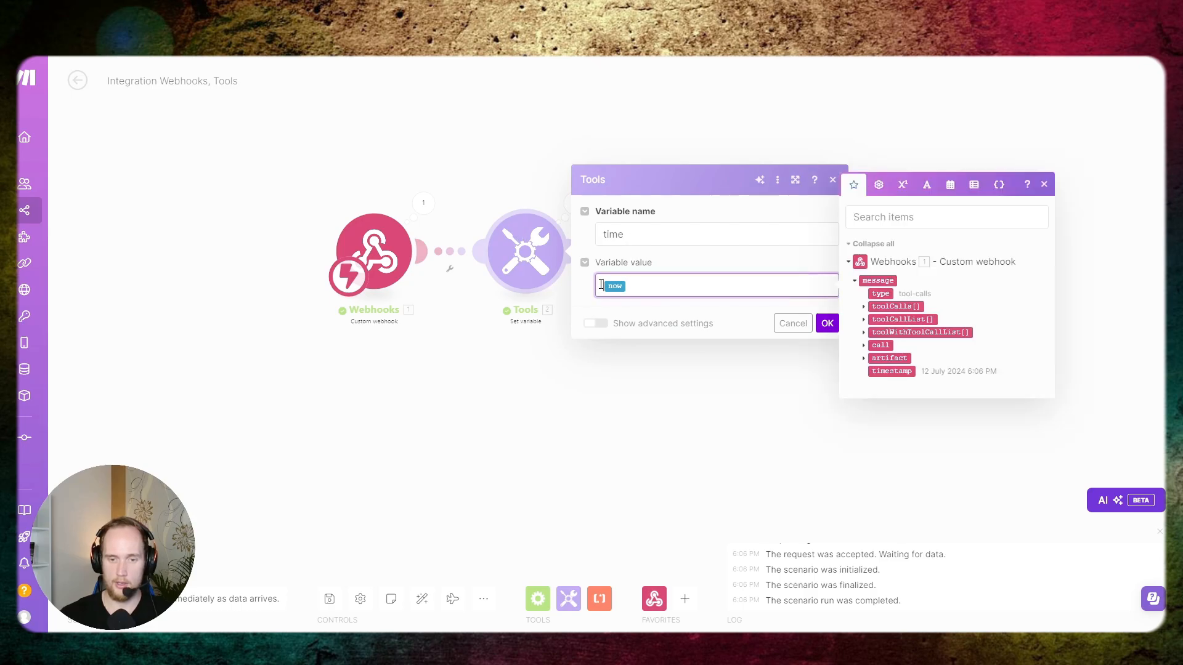
{"action": "type", "text": "dateFor"}
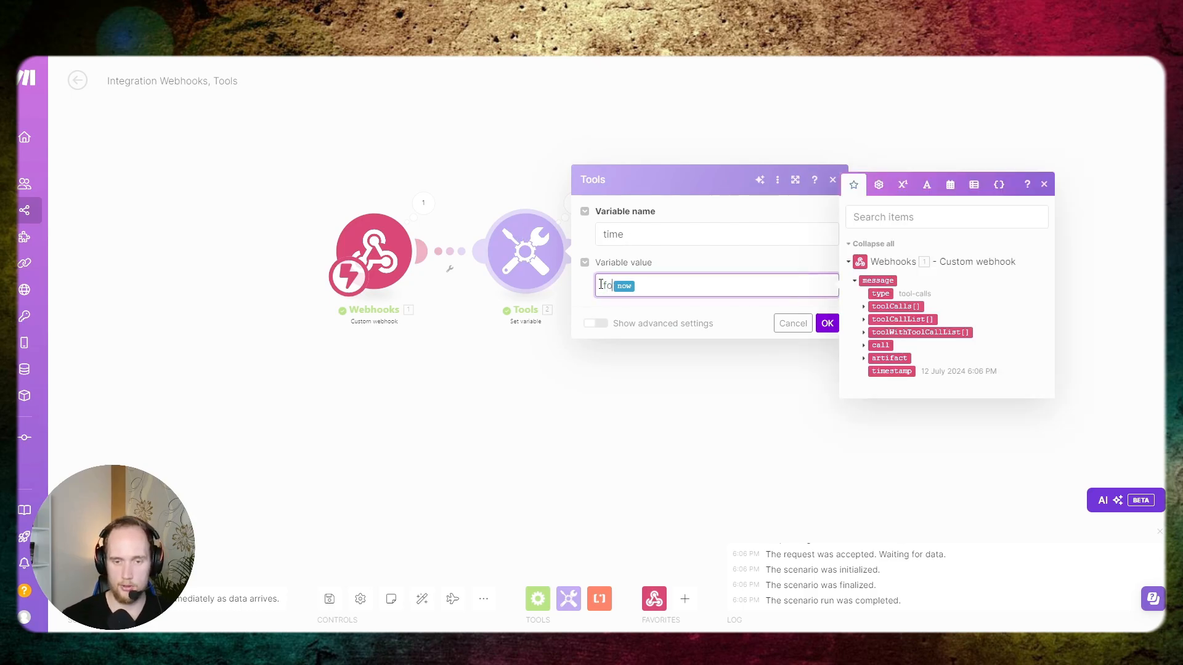
{"action": "key", "text": "BackSpace"}
{"action": "key", "text": "BackSpace"}
{"action": "key", "text": "BackSpace"}
{"action": "key", "text": "BackSpace"}
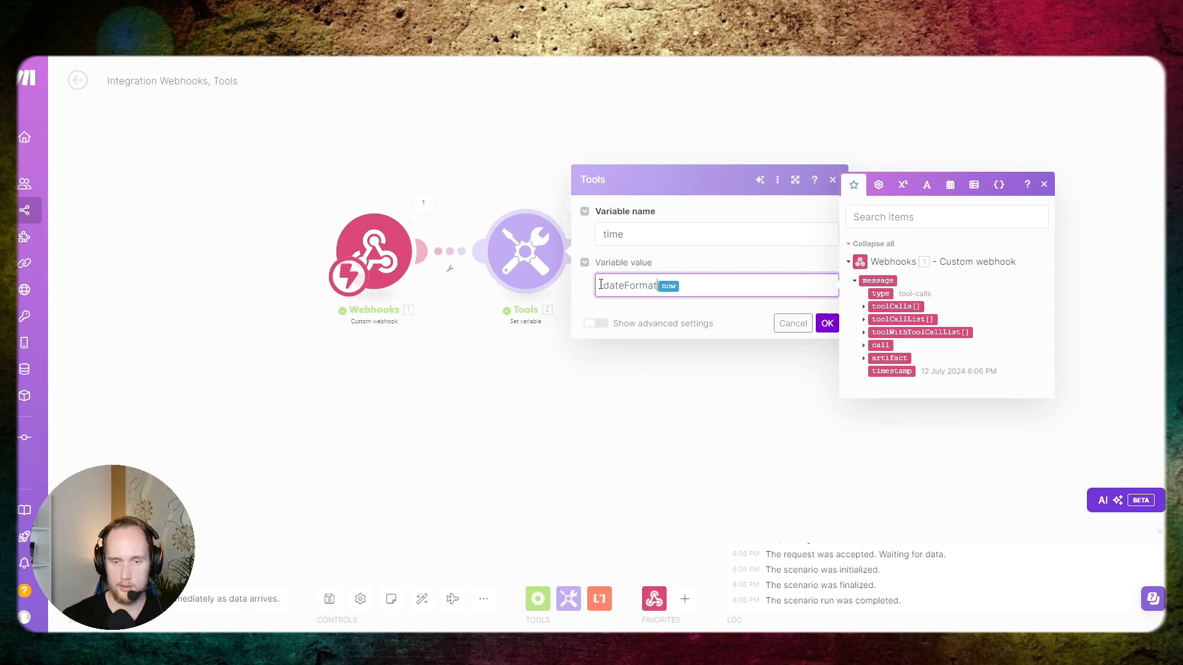
{"action": "key", "text": "BackSpace"}
{"action": "key", "text": "BackSpace"}
{"action": "key", "text": "BackSpace"}
{"action": "type", "text": "formatDate( now "}
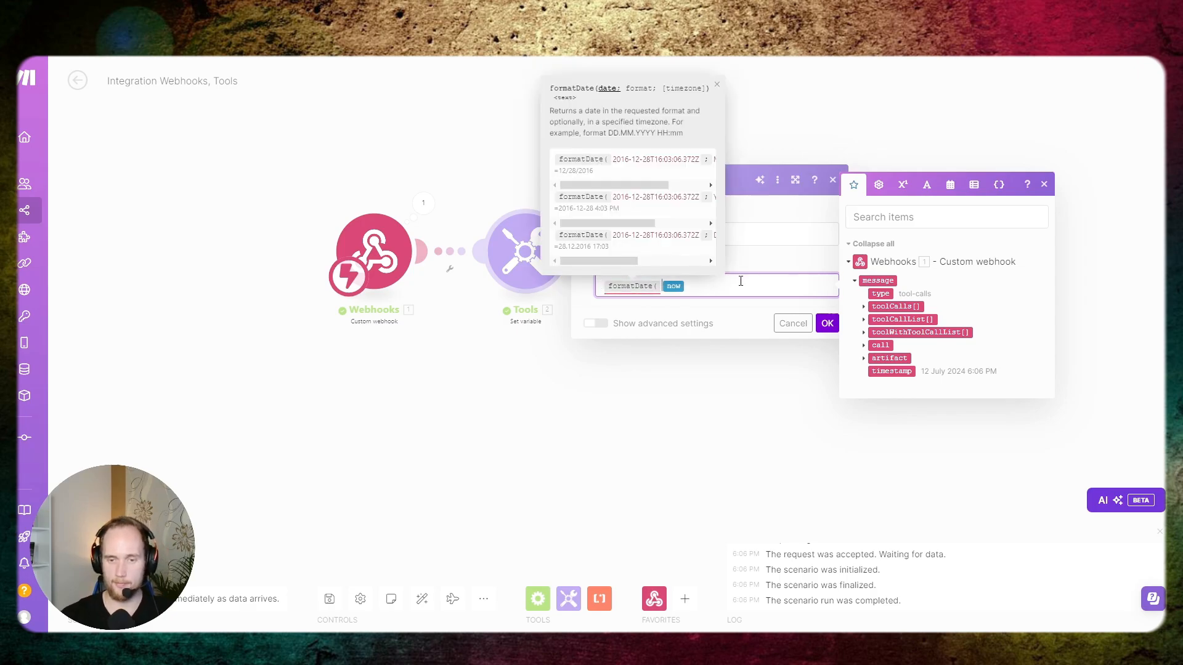
{"action": "type", "text": "; "}
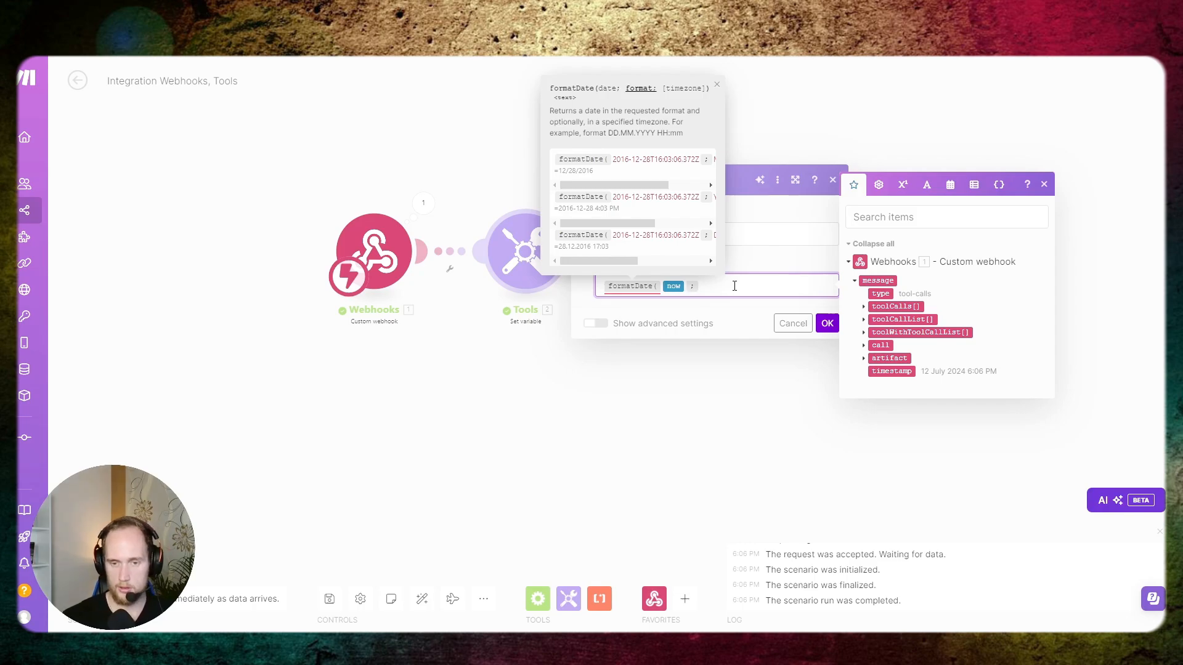
{"action": "type", "text": "HH:mm )"}
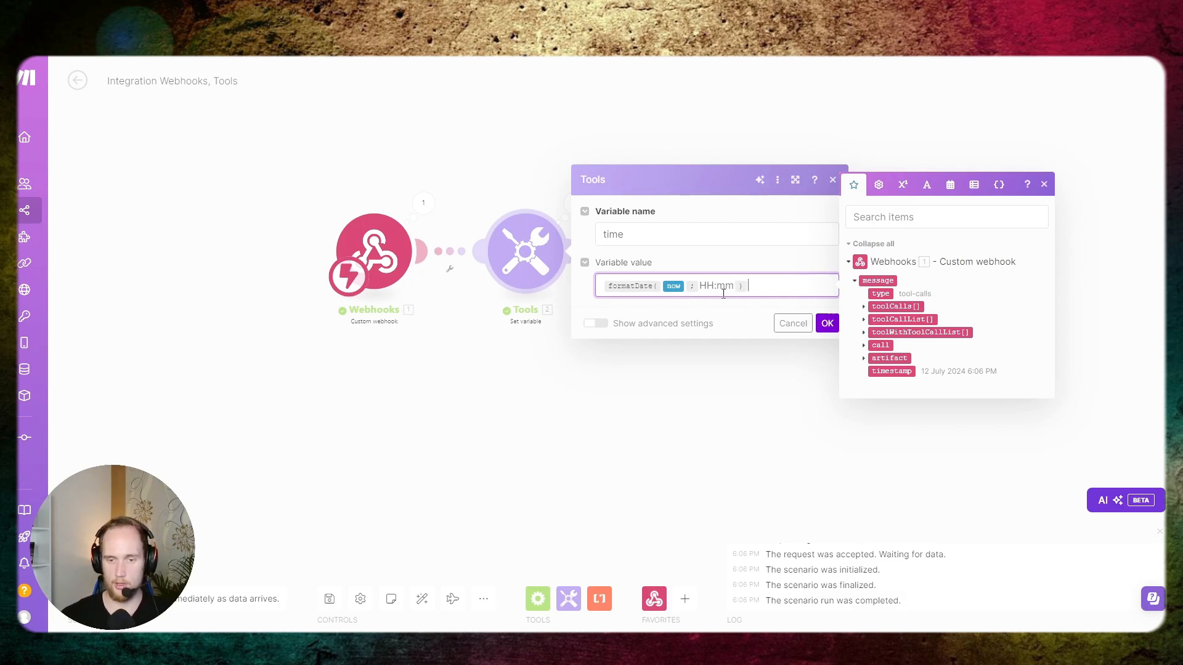
{"action": "left_click", "coordinate": [828, 324]}
{"action": "right_click", "coordinate": [542, 245]}
{"action": "left_click", "coordinate": [563, 269]}
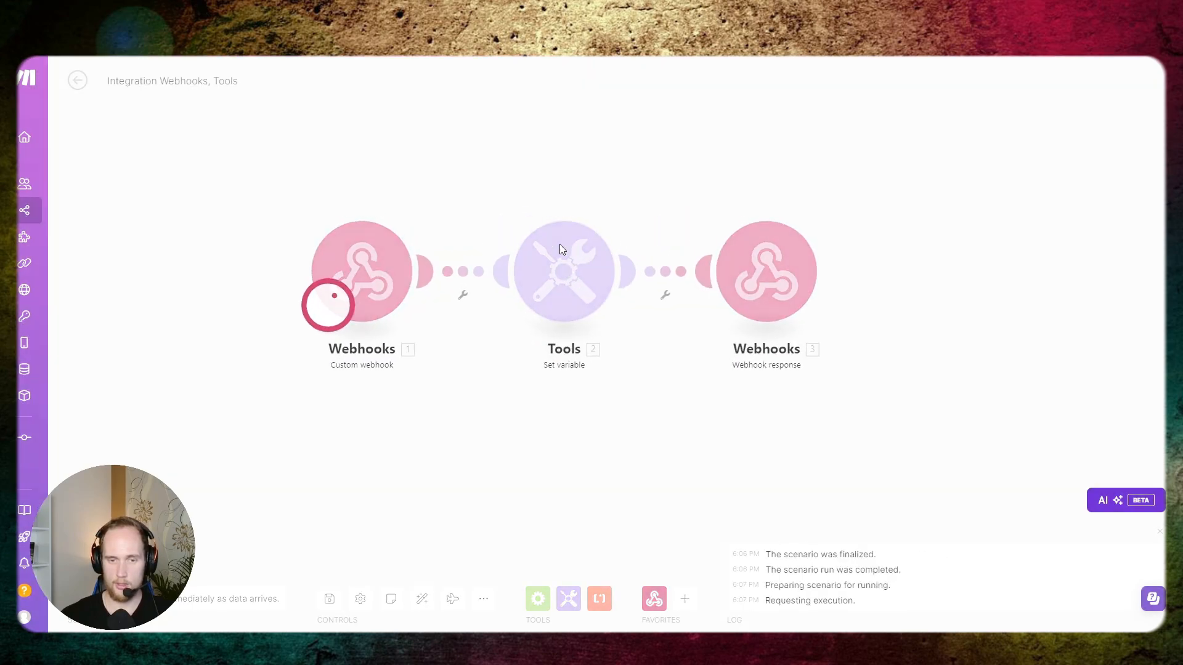
- Check the time format in the Set variable module's run output
{"action": "left_click", "coordinate": [693, 226]}
{"action": "left_click_drag", "start_coordinate": [800, 292], "coordinate": [851, 291]}
{"action": "left_click", "coordinate": [831, 294]}
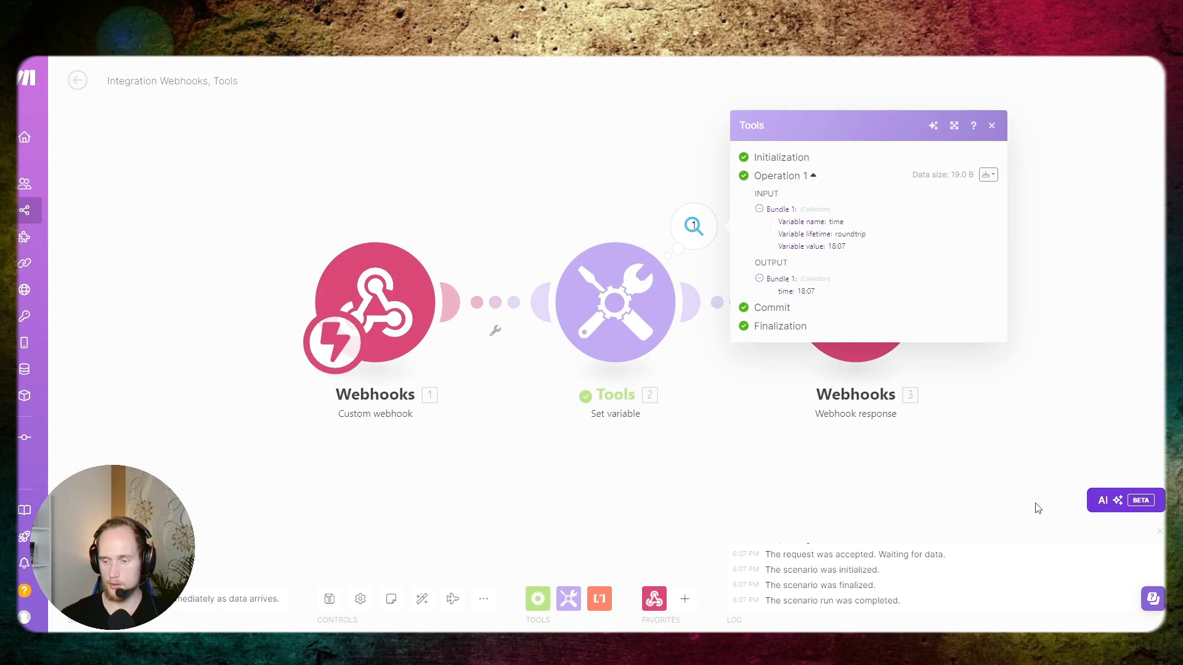
{"action": "left_click", "coordinate": [565, 160]}
- Map the id from the webhook's toolCalls into the Webhook response's toolCallId, confirm the module and save the scenario
{"action": "left_click", "coordinate": [816, 303]}
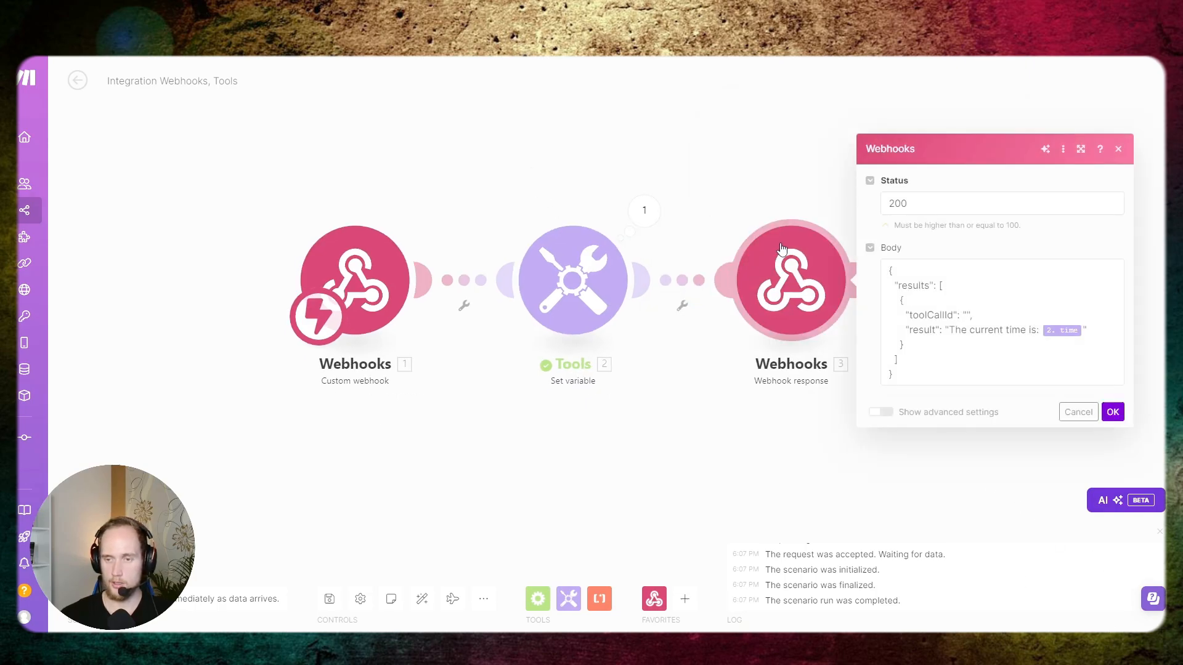
{"action": "left_click", "coordinate": [969, 313]}
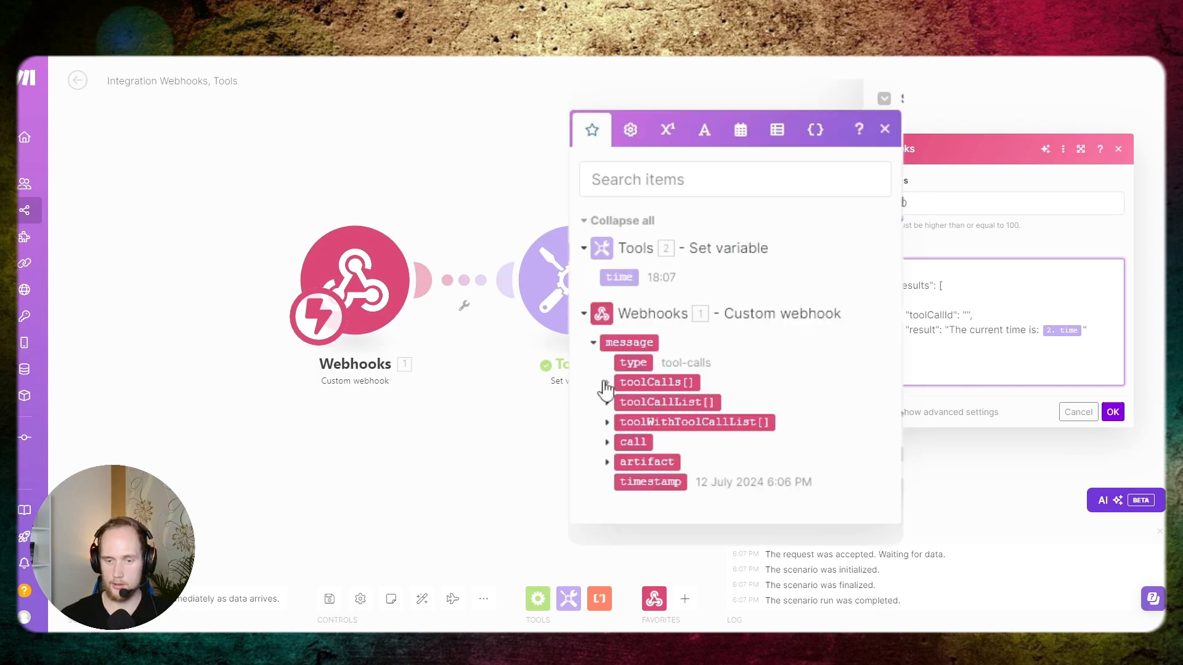
{"action": "left_click", "coordinate": [607, 383]}
{"action": "left_click", "coordinate": [641, 371]}
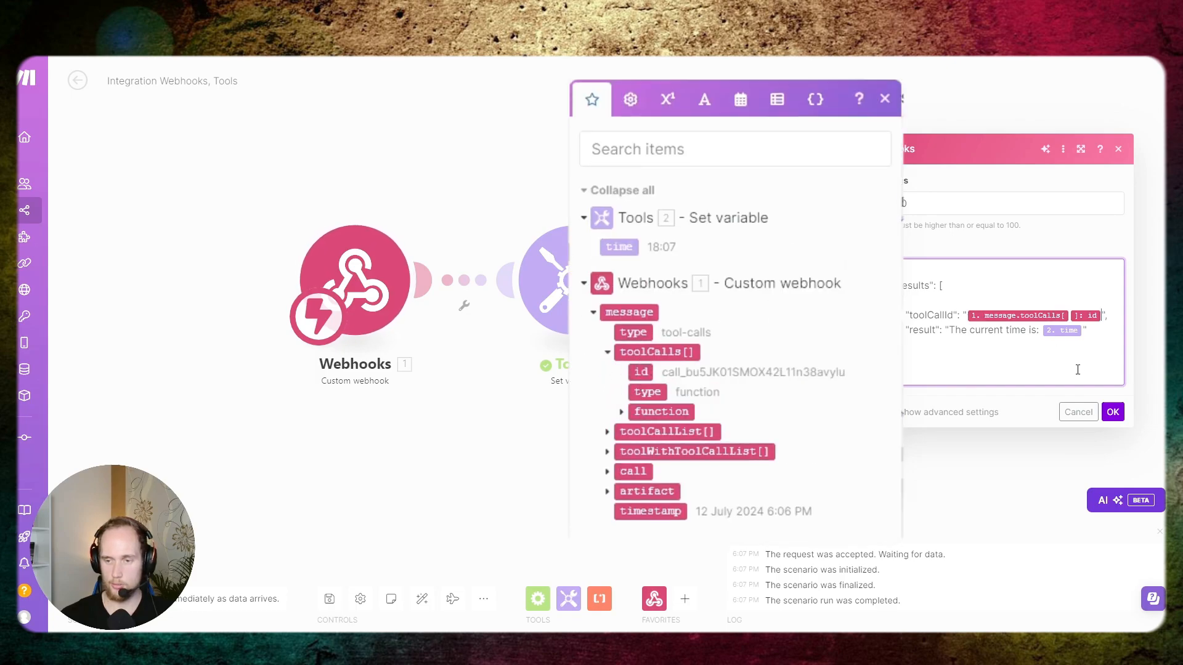
{"action": "left_click", "coordinate": [1112, 412]}
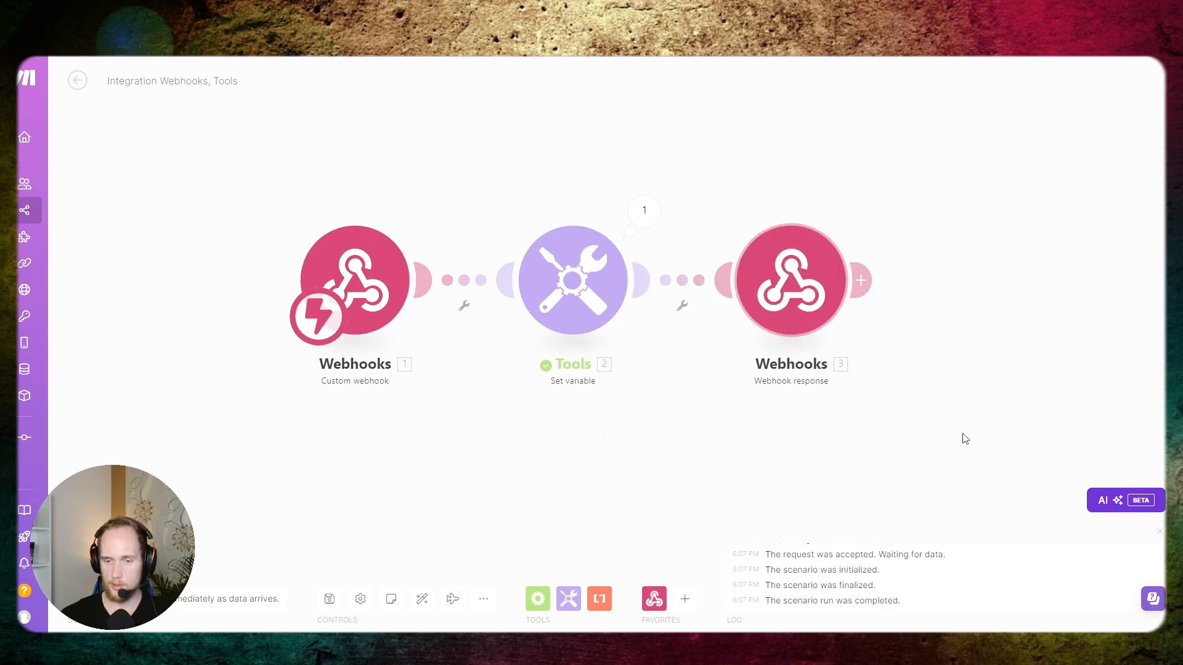
{"action": "left_click", "coordinate": [329, 597]}
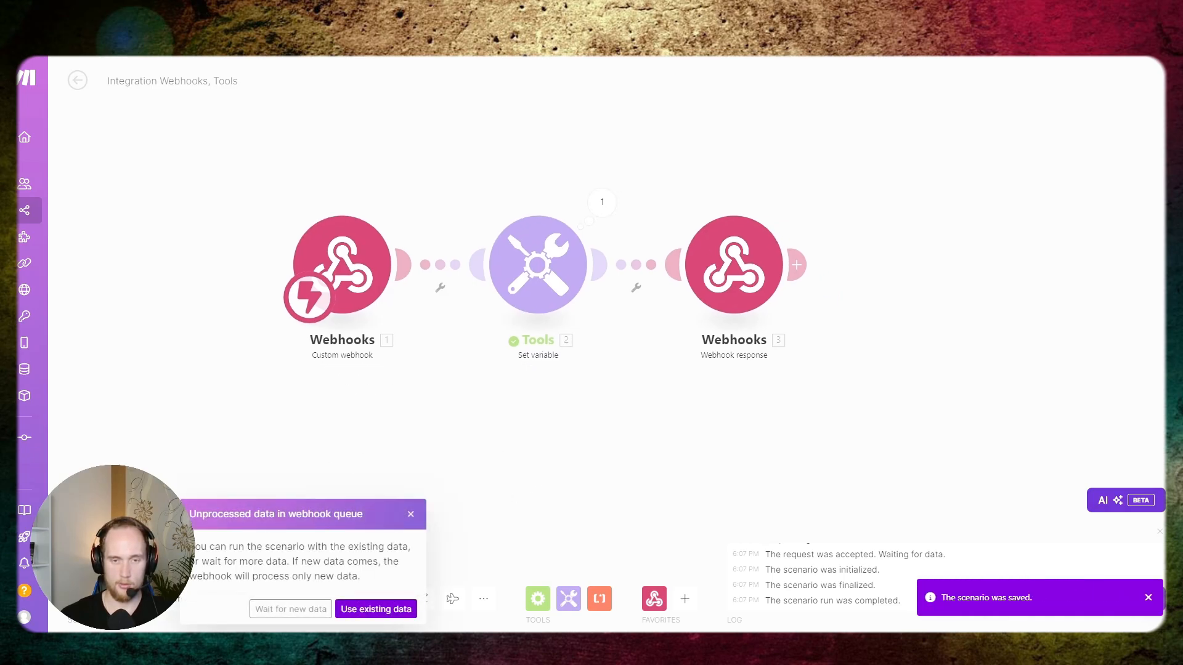
- Run the scenario waiting for new data and test it with a web call to the ToolExample assistant in Vapi
{"action": "left_click", "coordinate": [278, 613]}
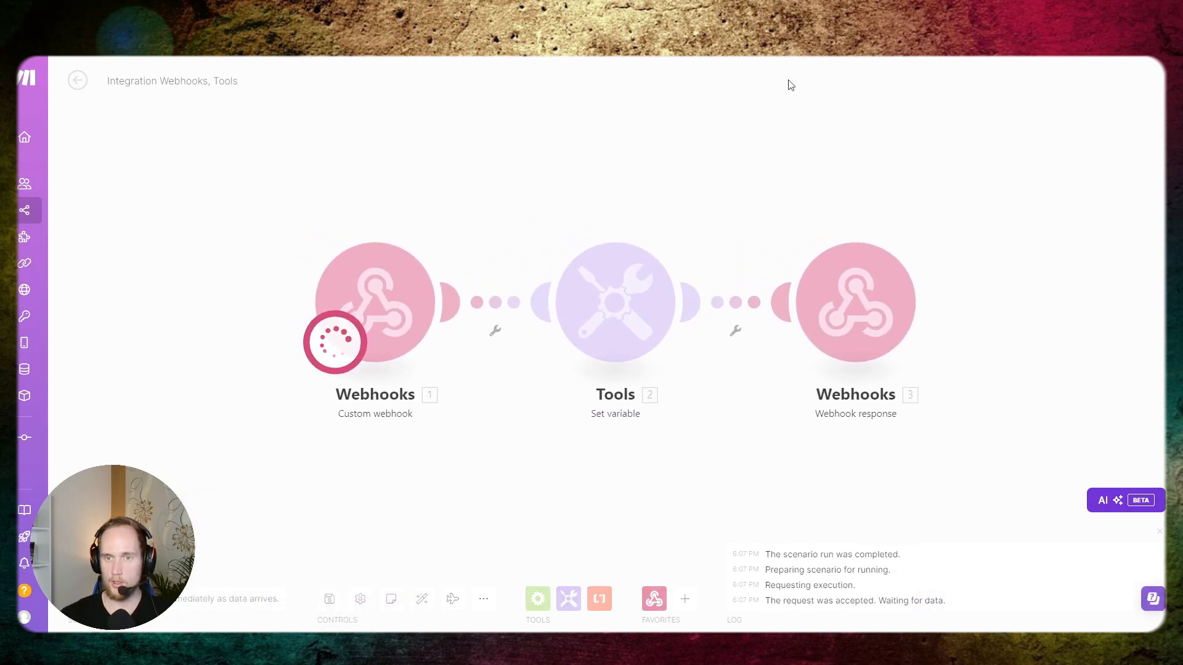
{"action": "left_click", "coordinate": [794, 44]}
{"action": "left_click", "coordinate": [1043, 111]}
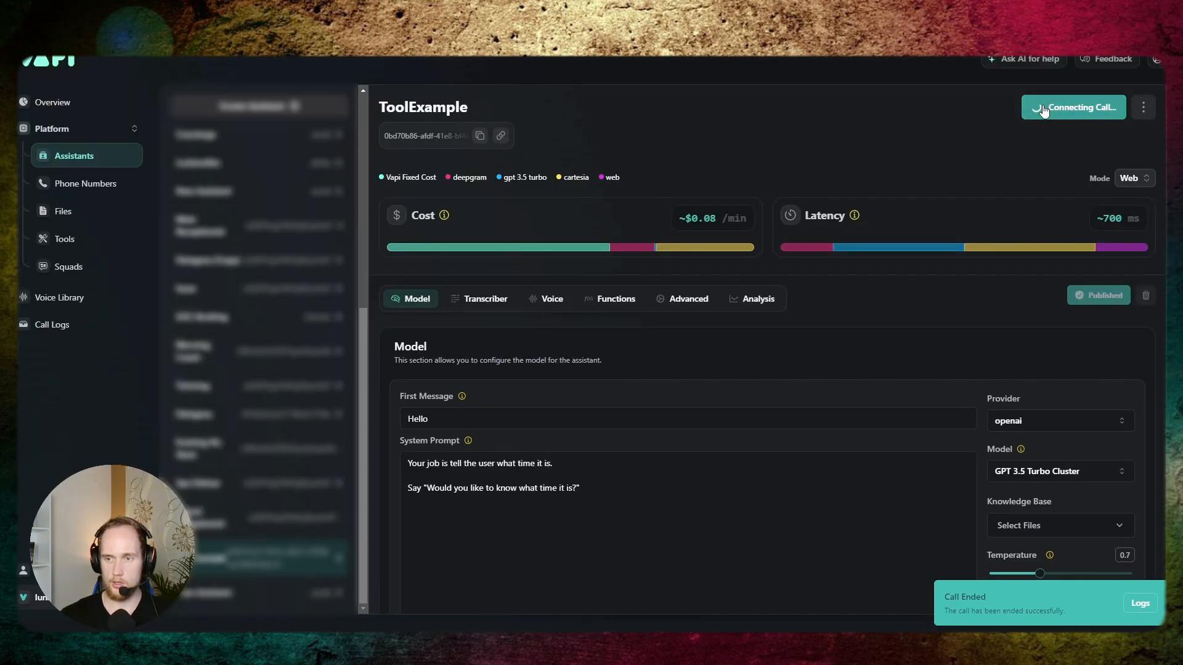
{"action": "mouse_move", "coordinate": [850, 251]}
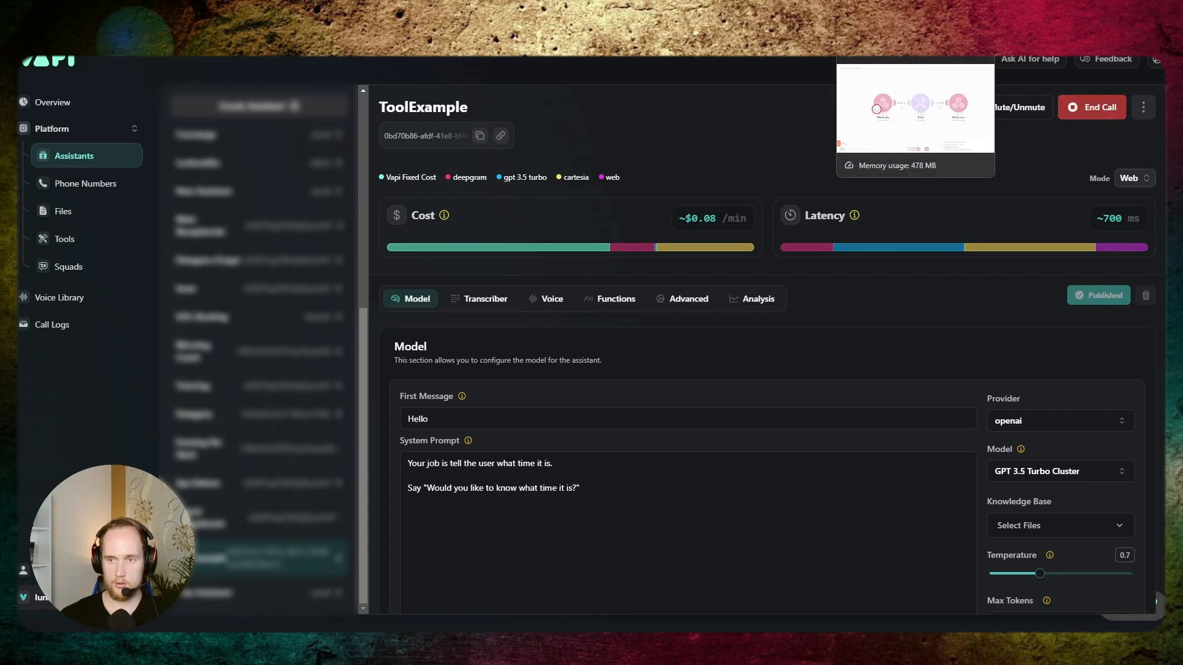
{"action": "left_click", "coordinate": [881, 13]}
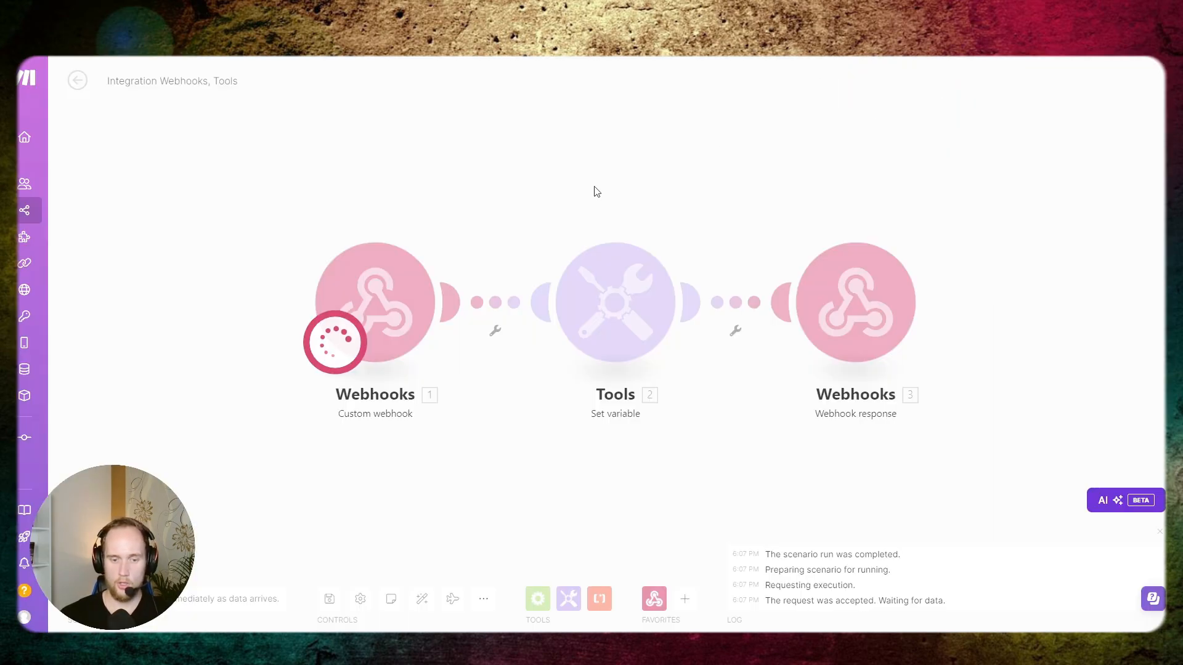
{"action": "scroll", "coordinate": [570, 415], "scroll_direction": "down", "scroll_amount": 1}
{"action": "left_click_drag", "start_coordinate": [571, 462], "coordinate": [562, 446]}
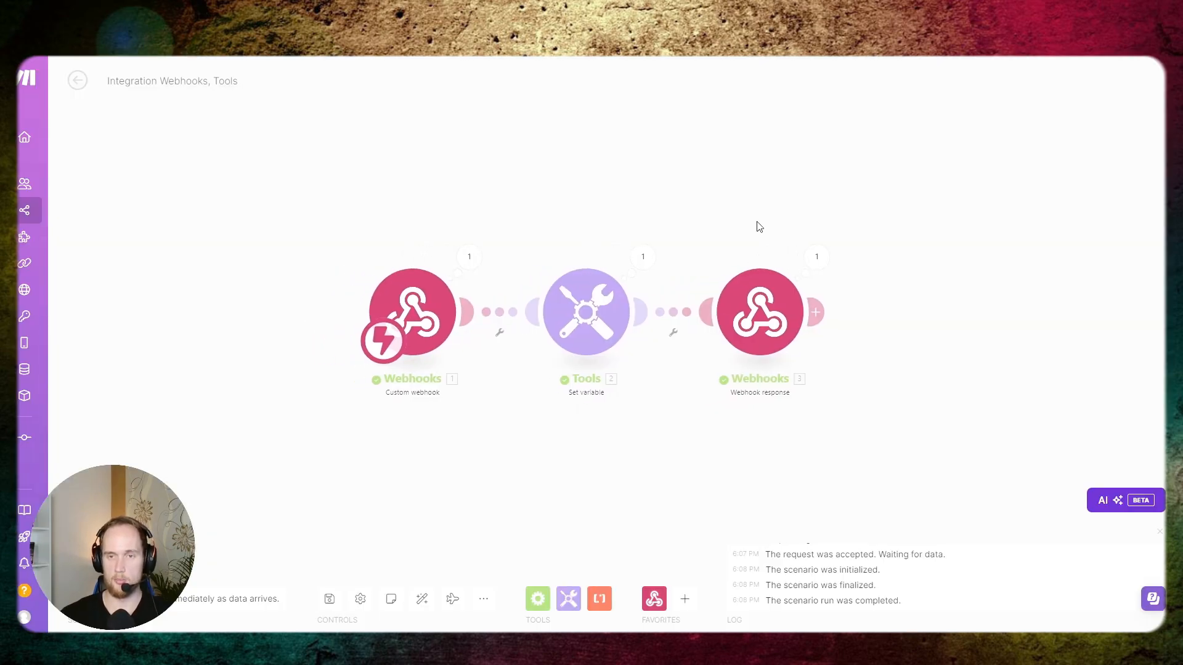
- Inspect the Webhook response module's run details and the JSON in its body
{"action": "left_click", "coordinate": [815, 259]}
{"action": "left_click", "coordinate": [757, 210]}
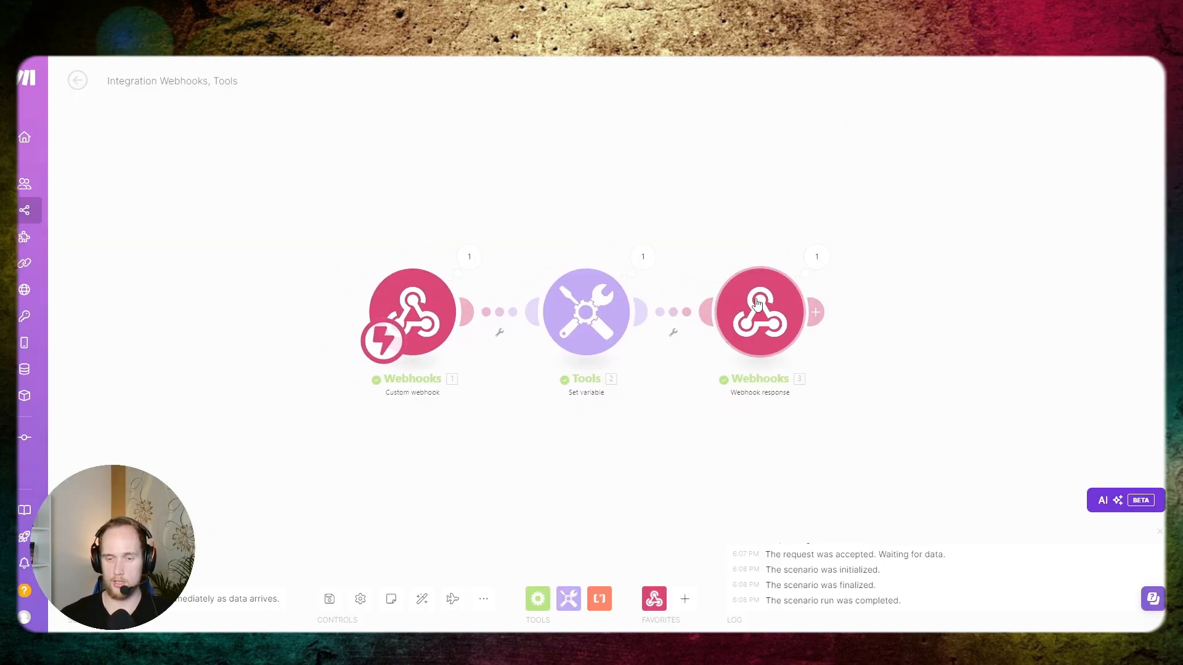
{"action": "left_click", "coordinate": [758, 304]}
{"action": "left_click", "coordinate": [882, 403]}
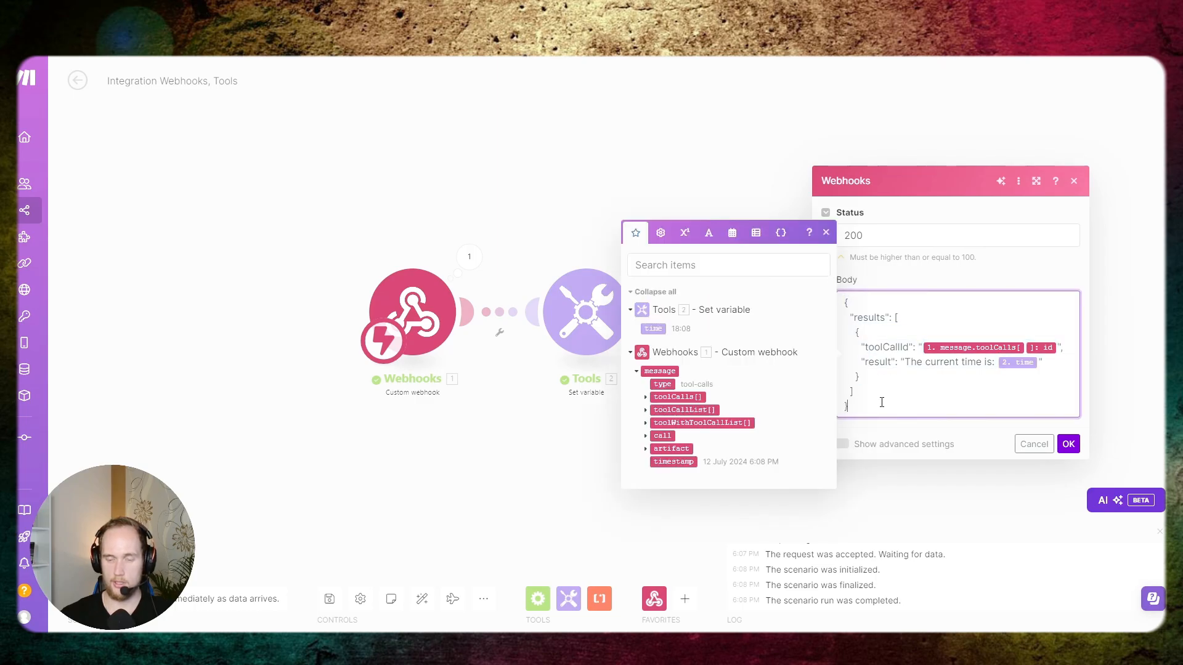
{"action": "left_click", "coordinate": [740, 179]}
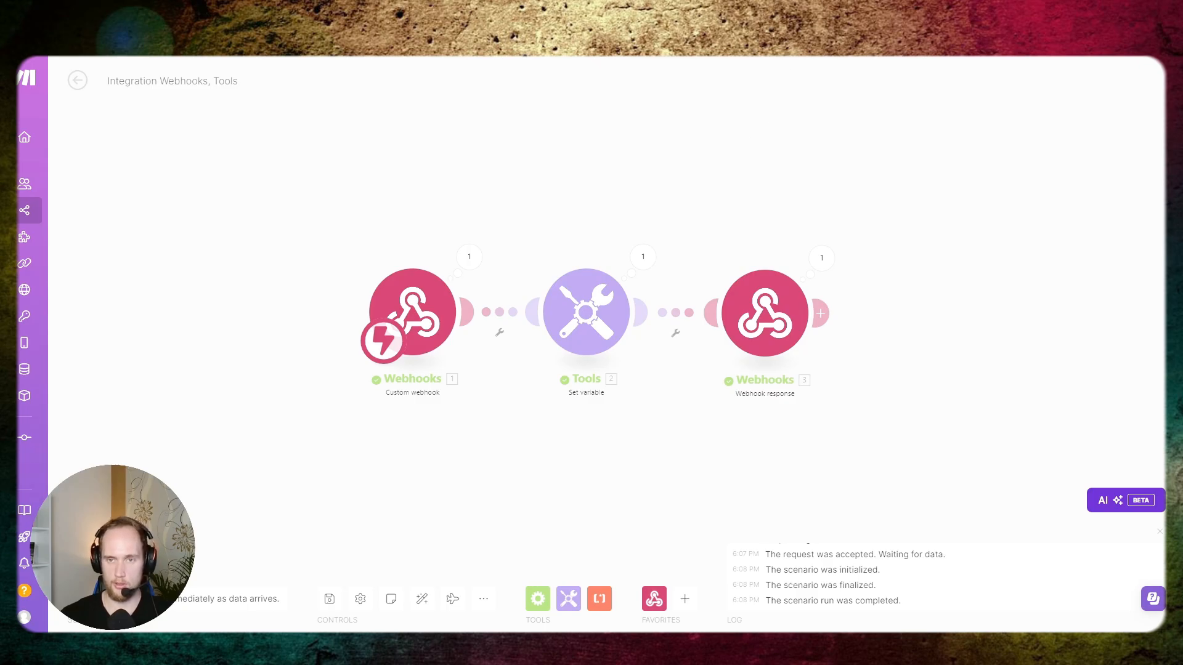
{"action": "left_click", "coordinate": [773, 57]}
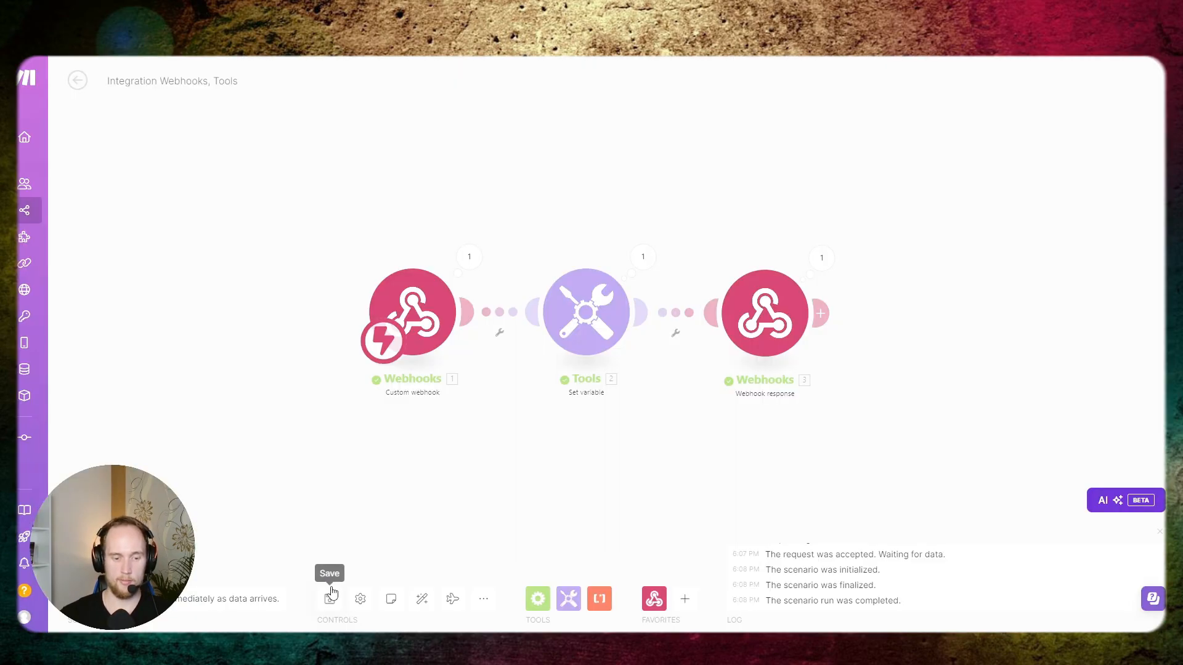
- Save the scenario and reopen the Webhook response module to review its body
{"action": "left_click", "coordinate": [330, 599]}
{"action": "left_click", "coordinate": [760, 274]}
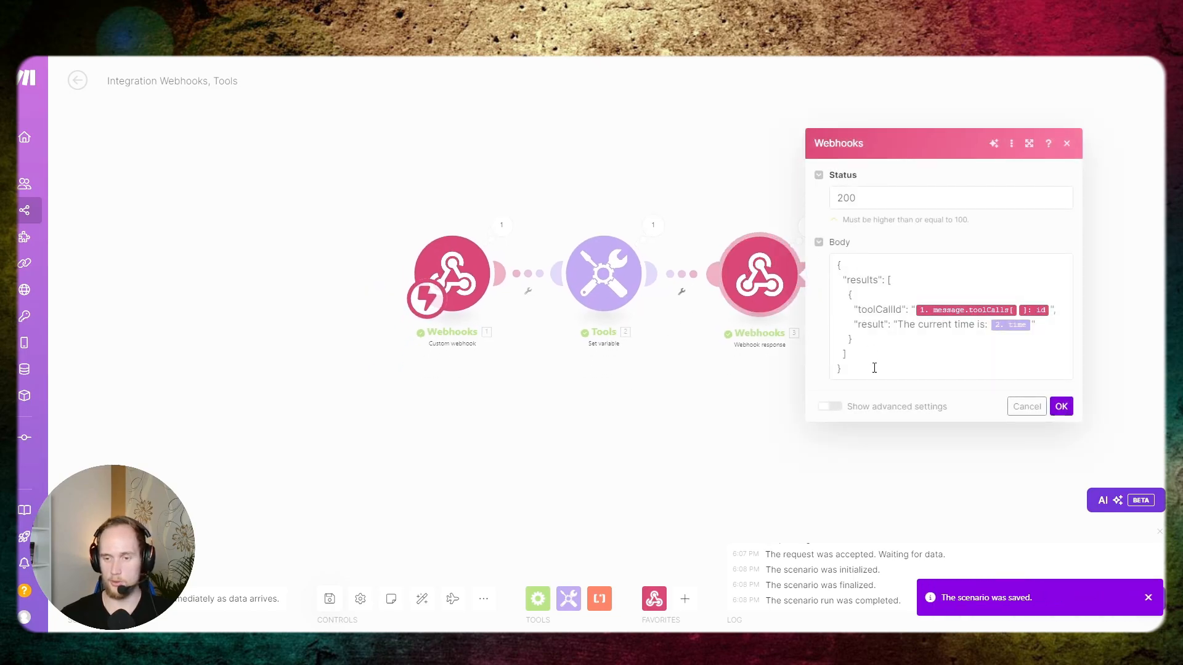
{"action": "left_click", "coordinate": [902, 350]}
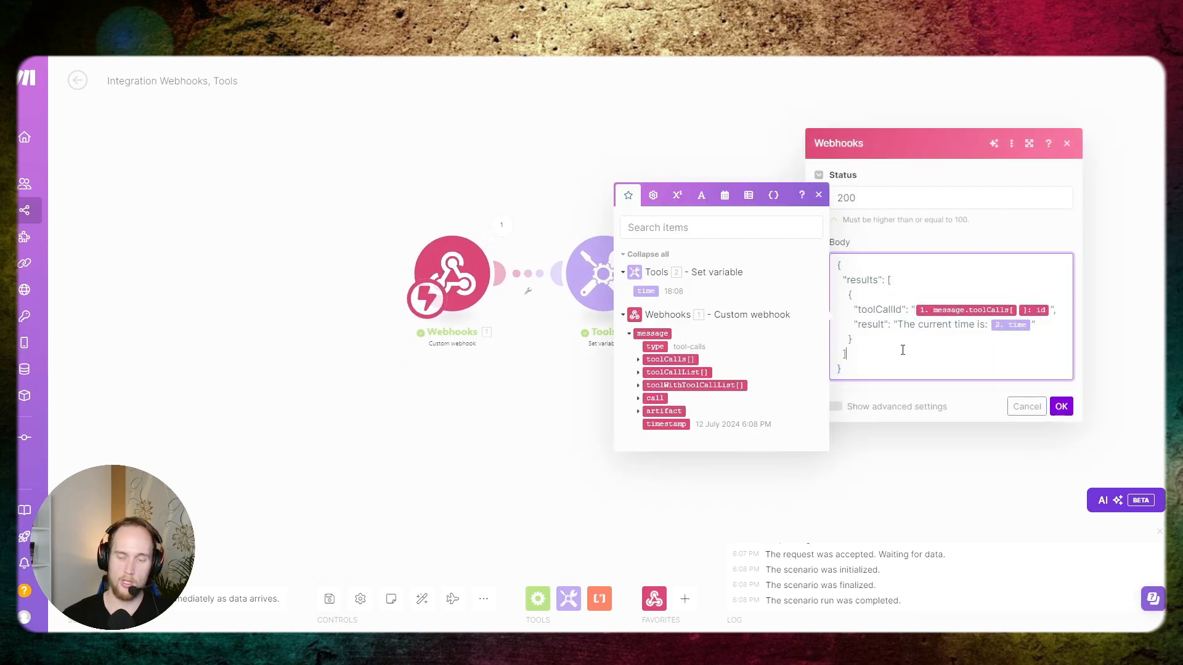
- Switch to Vapi and add the lines "Use function call" and "use tool call" at the end of ToolExample's system prompt
{"action": "left_click", "coordinate": [773, 56]}
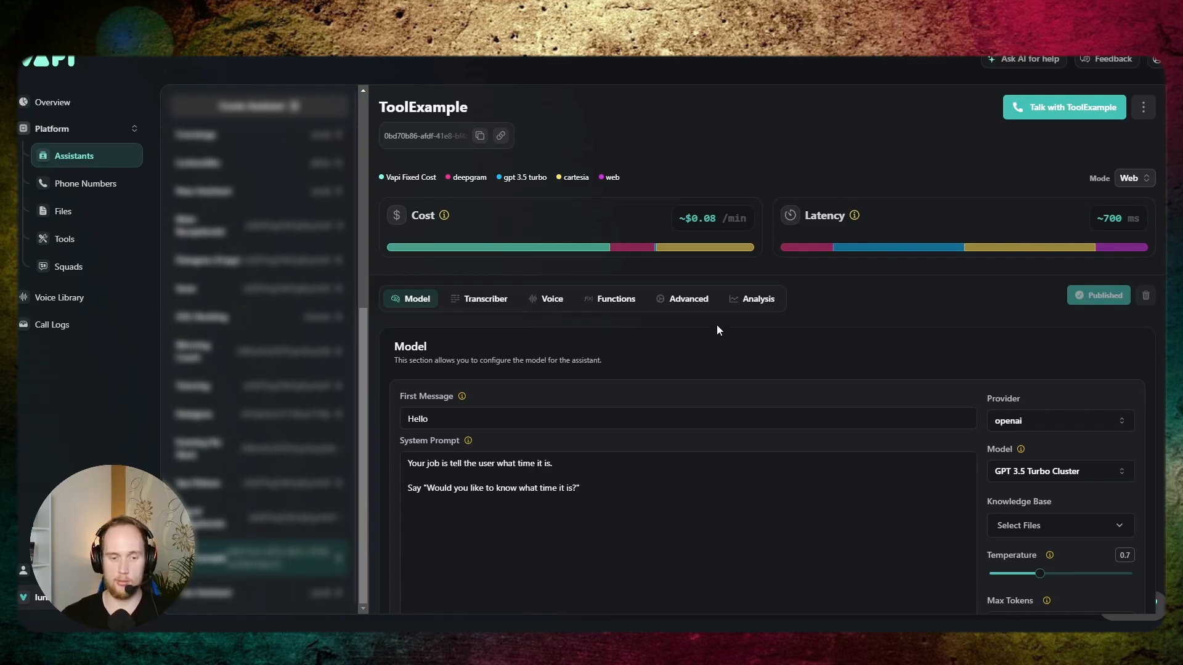
{"action": "scroll", "coordinate": [716, 315], "scroll_direction": "down", "scroll_amount": 1}
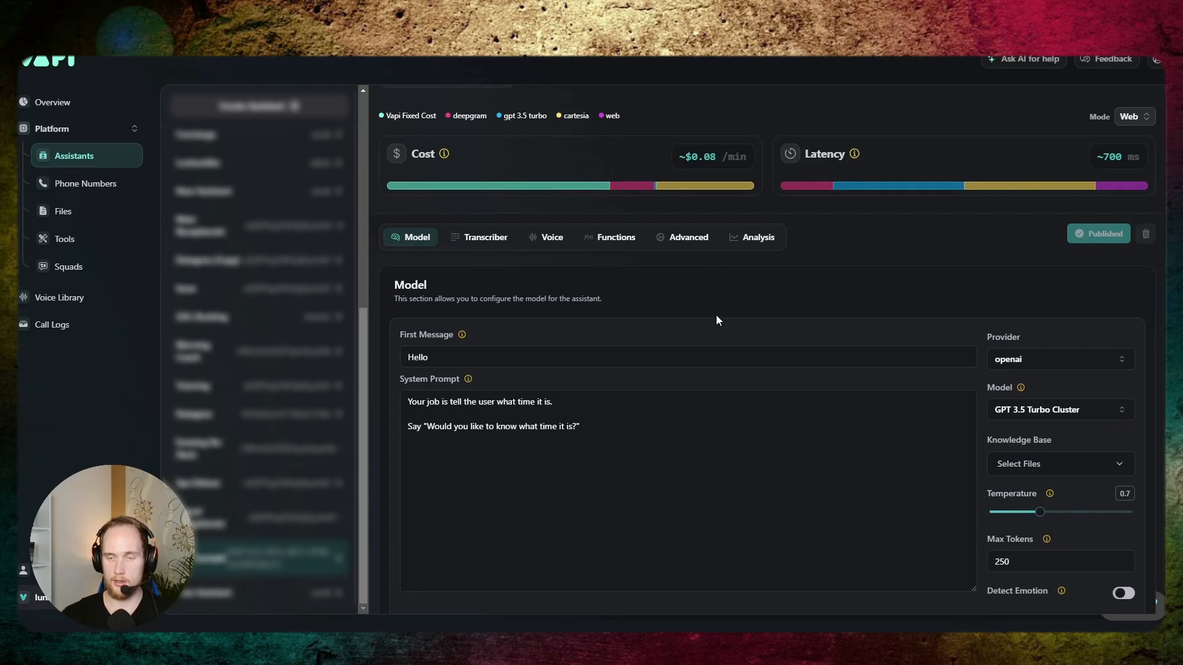
{"action": "left_click", "coordinate": [592, 427]}
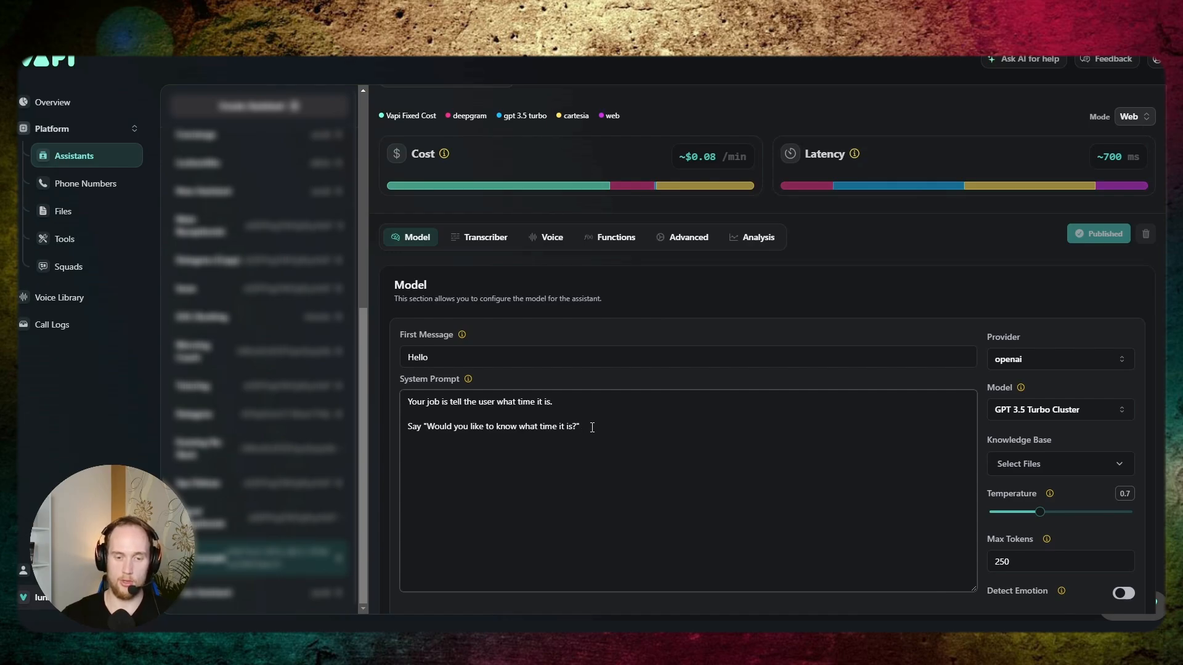
{"action": "key", "text": "Return"}
{"action": "key", "text": "Return"}
{"action": "type", "text": "Us"}
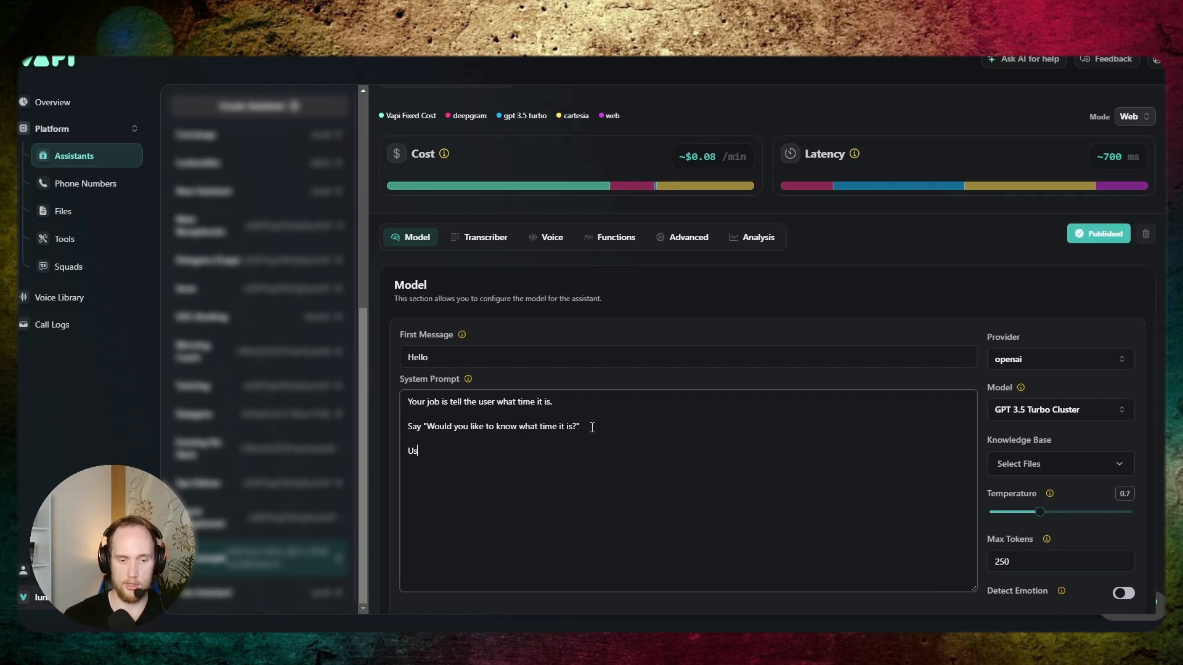
{"action": "type", "text": "e function call"}
{"action": "key", "text": "Return"}
{"action": "type", "text": "use"}
{"action": "key", "text": "BackSpace"}
{"action": "key", "text": "BackSpace"}
{"action": "key", "text": "BackSpace"}
{"action": "type", "text": "use"}
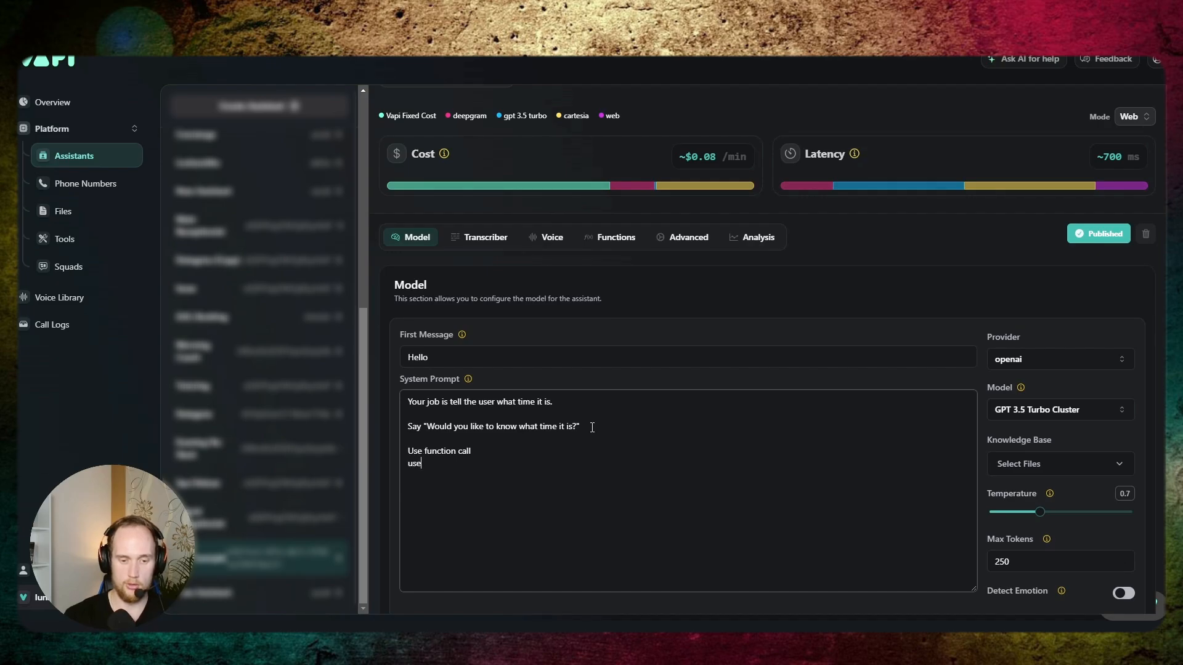
{"action": "type", "text": " tool call"}
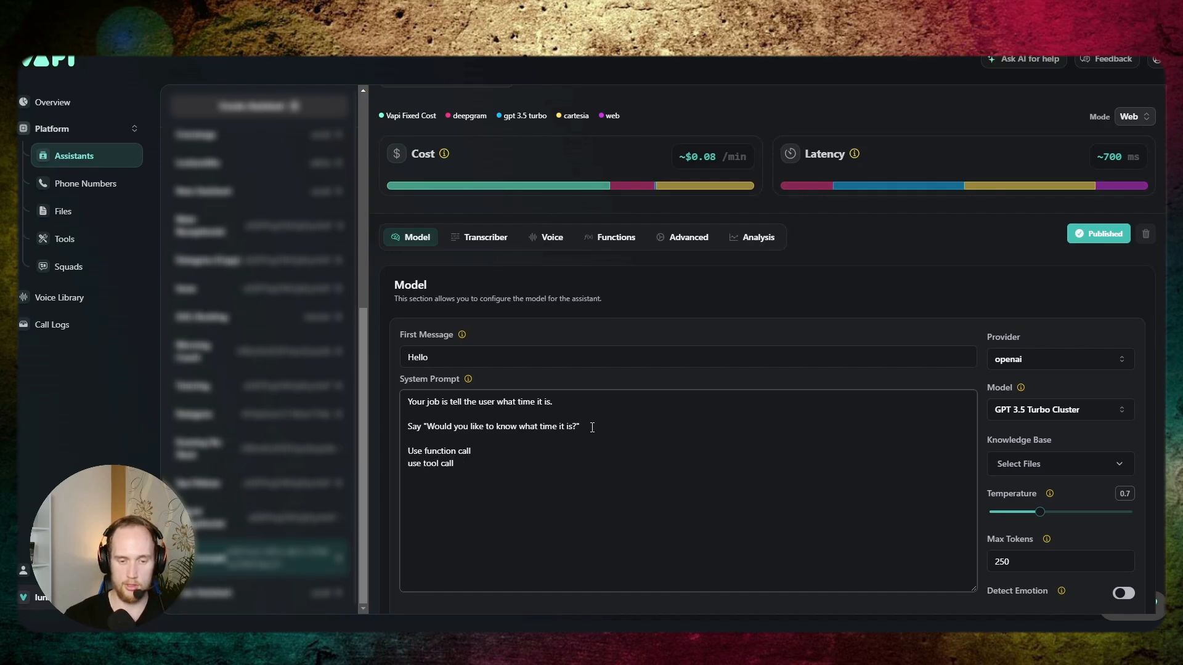
{"action": "key", "text": "BackSpace"}
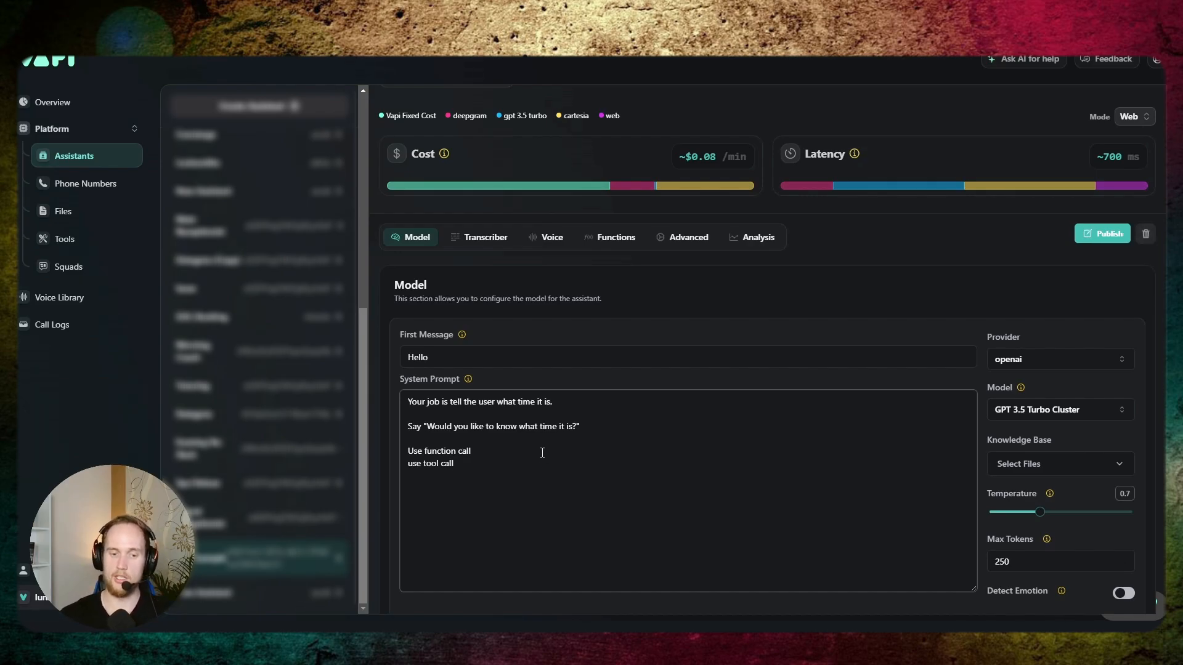
- Delete the two added instruction lines about function and tool calls from the system prompt
{"action": "left_click_drag", "start_coordinate": [473, 465], "coordinate": [377, 459]}
{"action": "key", "text": "BackSpace"}
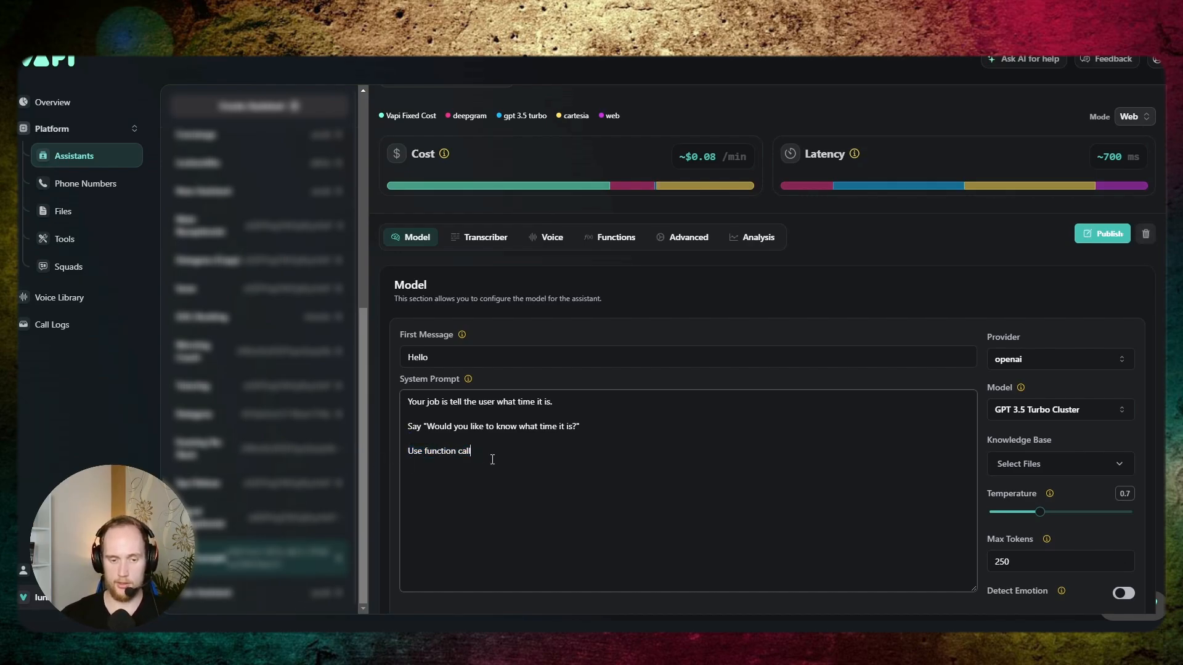
{"action": "left_click_drag", "start_coordinate": [487, 452], "coordinate": [406, 452]}
{"action": "key", "text": "BackSpace"}
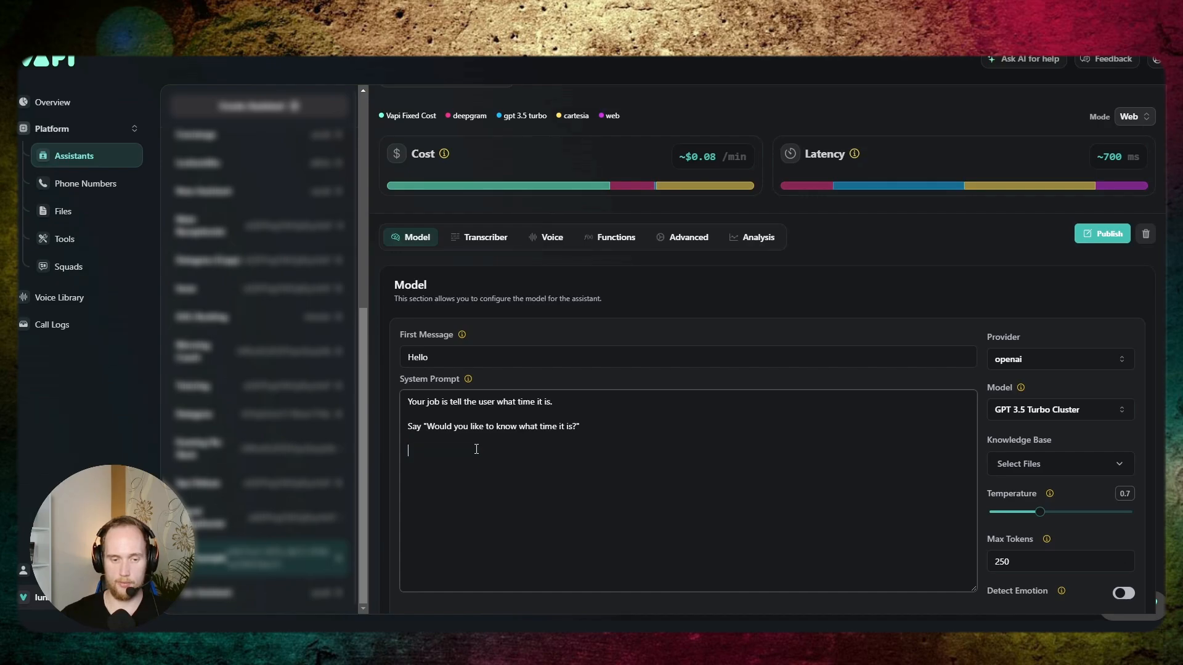
- Open the time tool and examine its name and tool description
{"action": "left_click", "coordinate": [68, 239]}
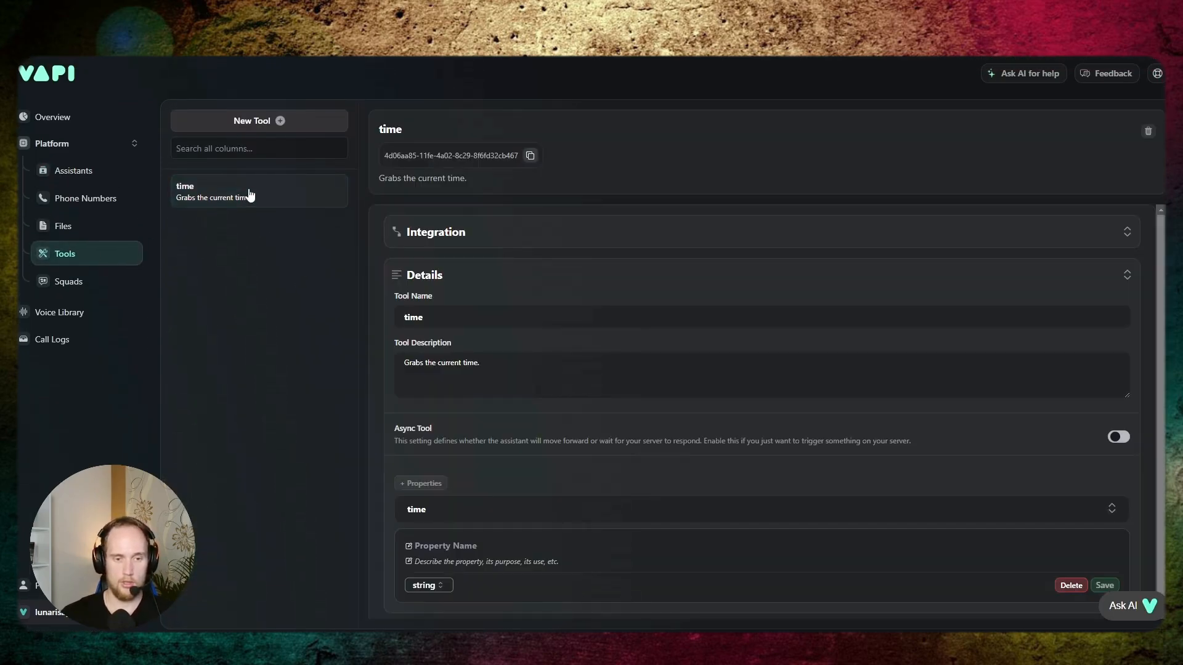
{"action": "triple_click", "coordinate": [517, 363]}
{"action": "left_click", "coordinate": [509, 363]}
{"action": "triple_click", "coordinate": [522, 369]}
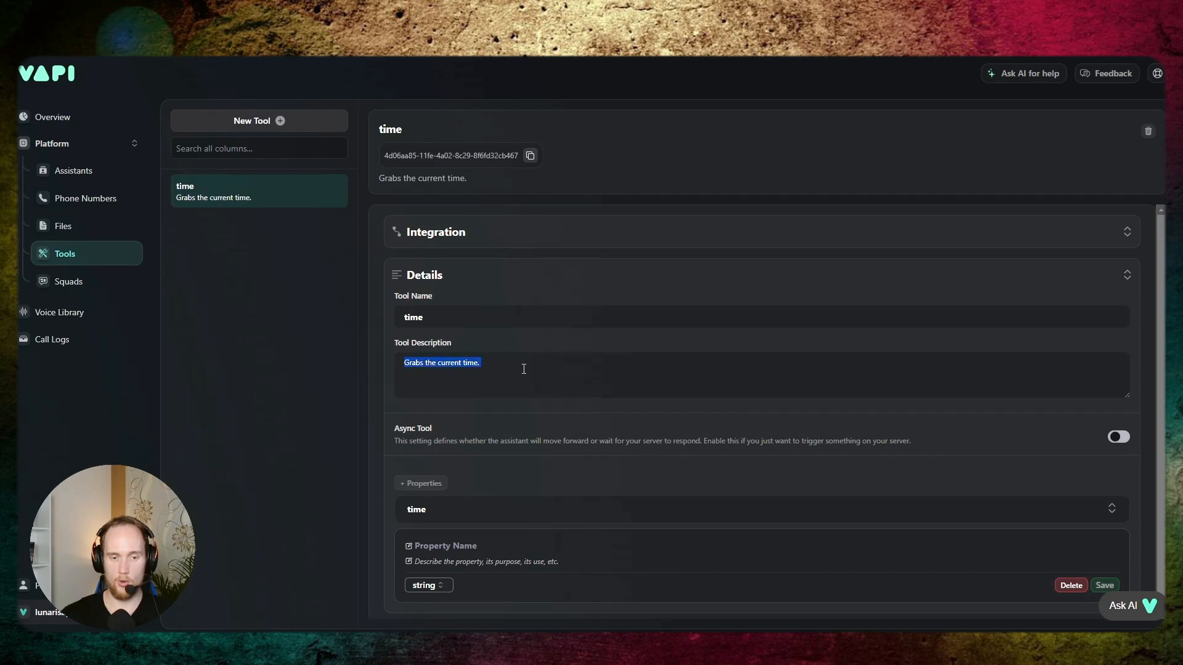
{"action": "left_click", "coordinate": [524, 368]}
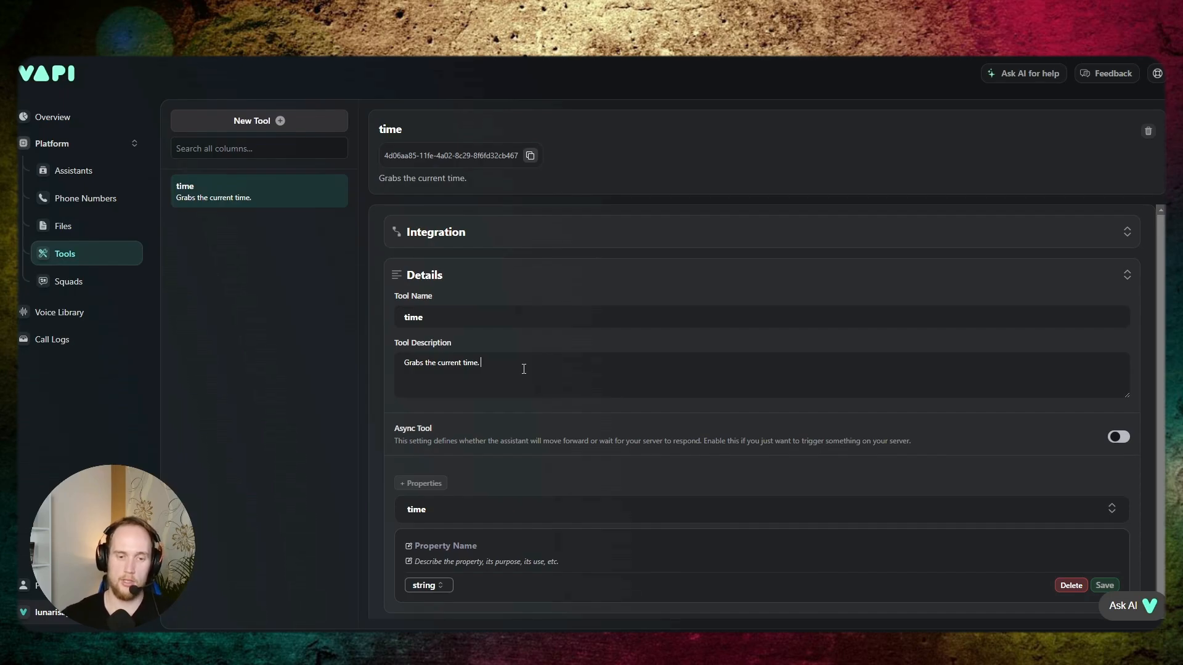
{"action": "left_click_drag", "start_coordinate": [516, 361], "coordinate": [403, 363]}
{"action": "left_click", "coordinate": [503, 366]}
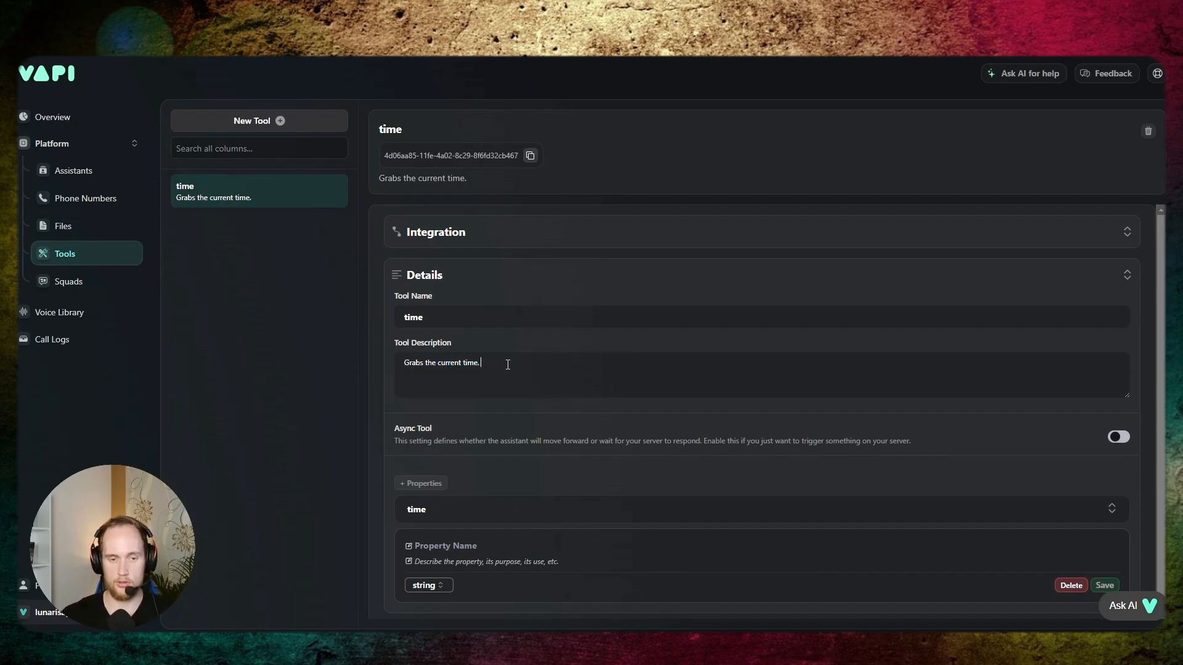
{"action": "left_click_drag", "start_coordinate": [511, 365], "coordinate": [409, 362]}
{"action": "left_click", "coordinate": [505, 367]}
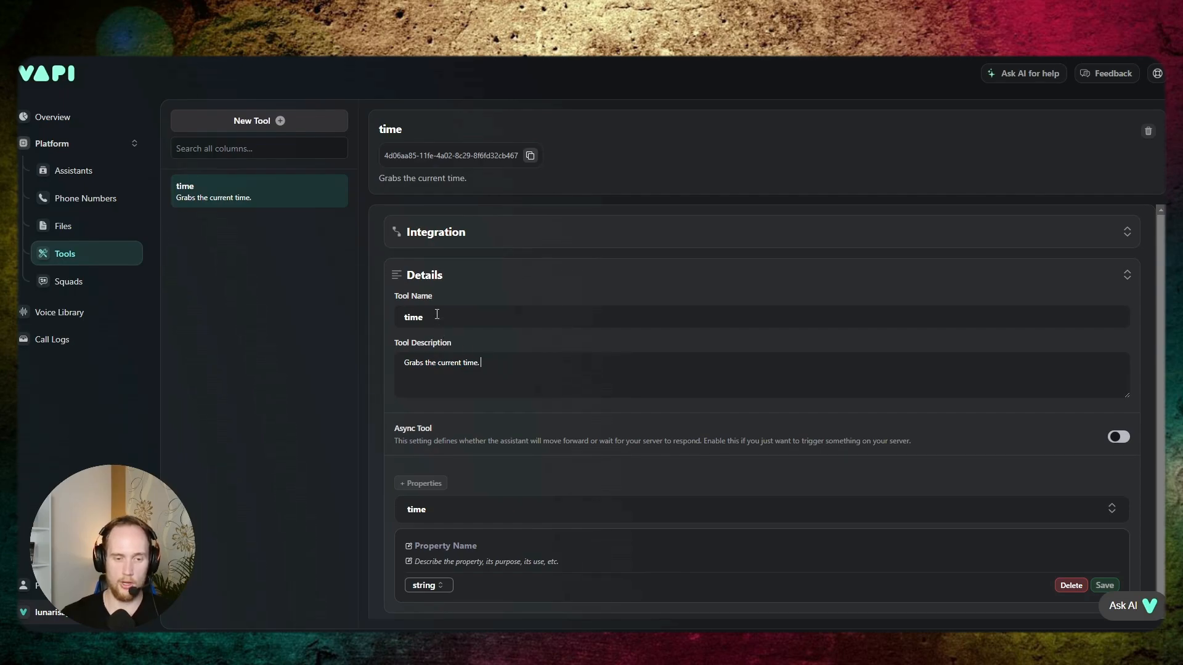
{"action": "left_click_drag", "start_coordinate": [504, 365], "coordinate": [409, 362]}
{"action": "left_click", "coordinate": [501, 366]}
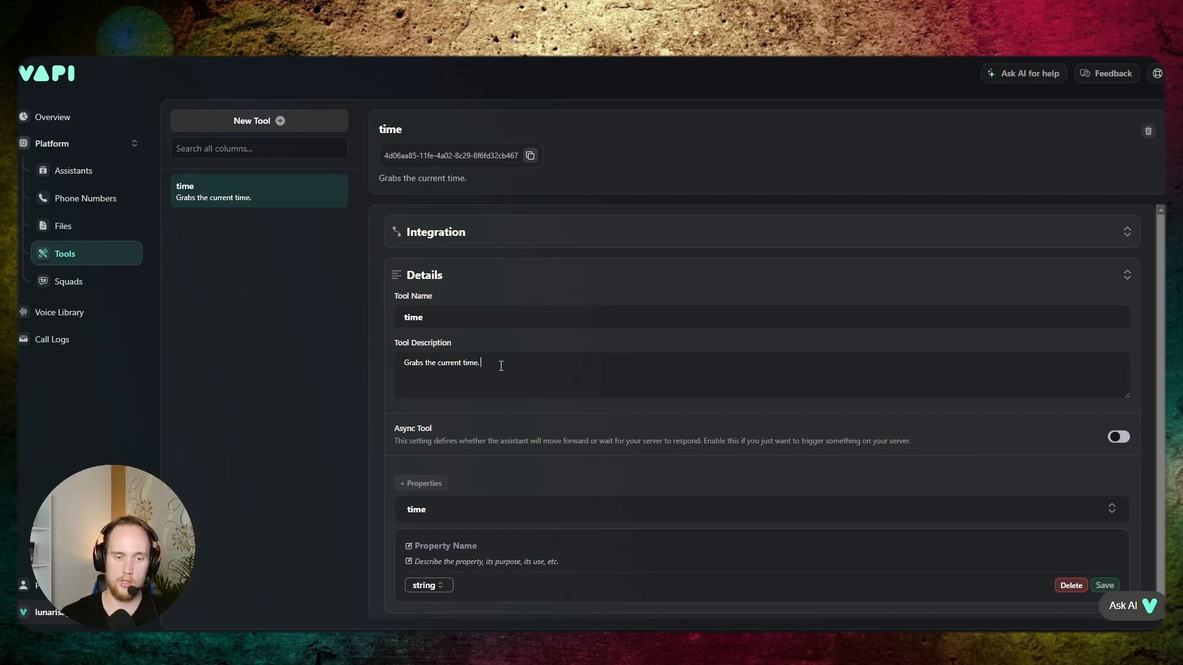
{"action": "key", "text": "ctrl+a"}
{"action": "left_click", "coordinate": [512, 375]}
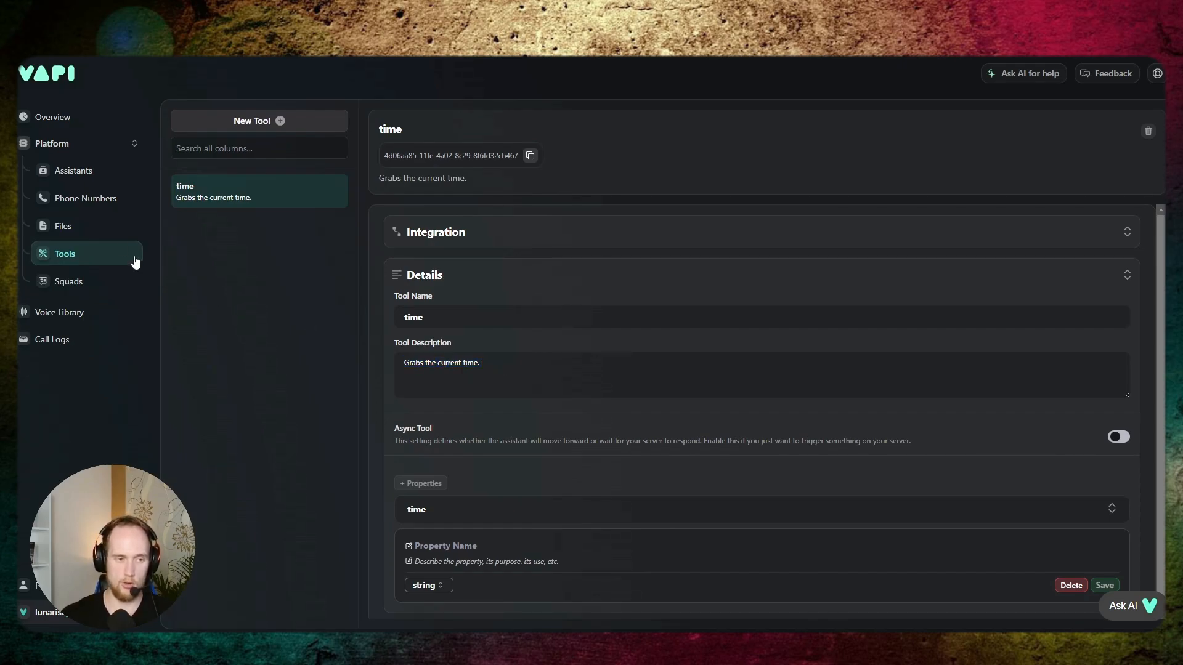
- Expand the tool's time property and review its description
{"action": "scroll", "coordinate": [557, 422], "scroll_direction": "down", "scroll_amount": 2}
{"action": "left_click", "coordinate": [527, 506]}
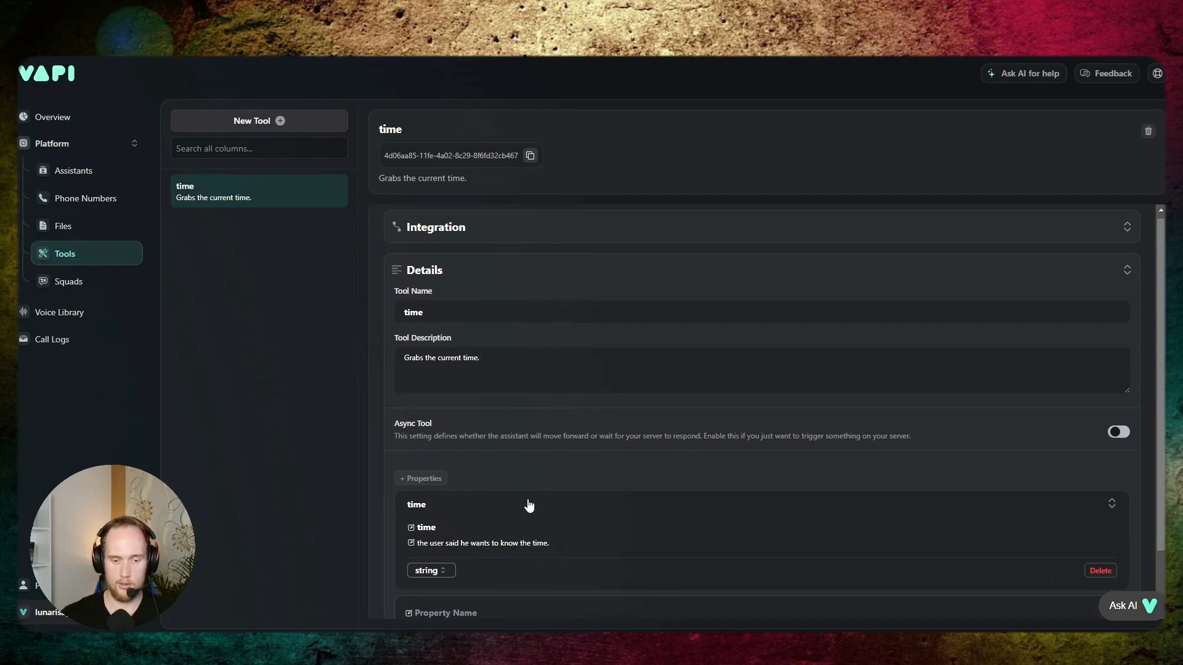
{"action": "scroll", "coordinate": [536, 504], "scroll_direction": "down", "scroll_amount": 2}
{"action": "left_click_drag", "start_coordinate": [552, 472], "coordinate": [444, 471]}
{"action": "left_click", "coordinate": [568, 472]}
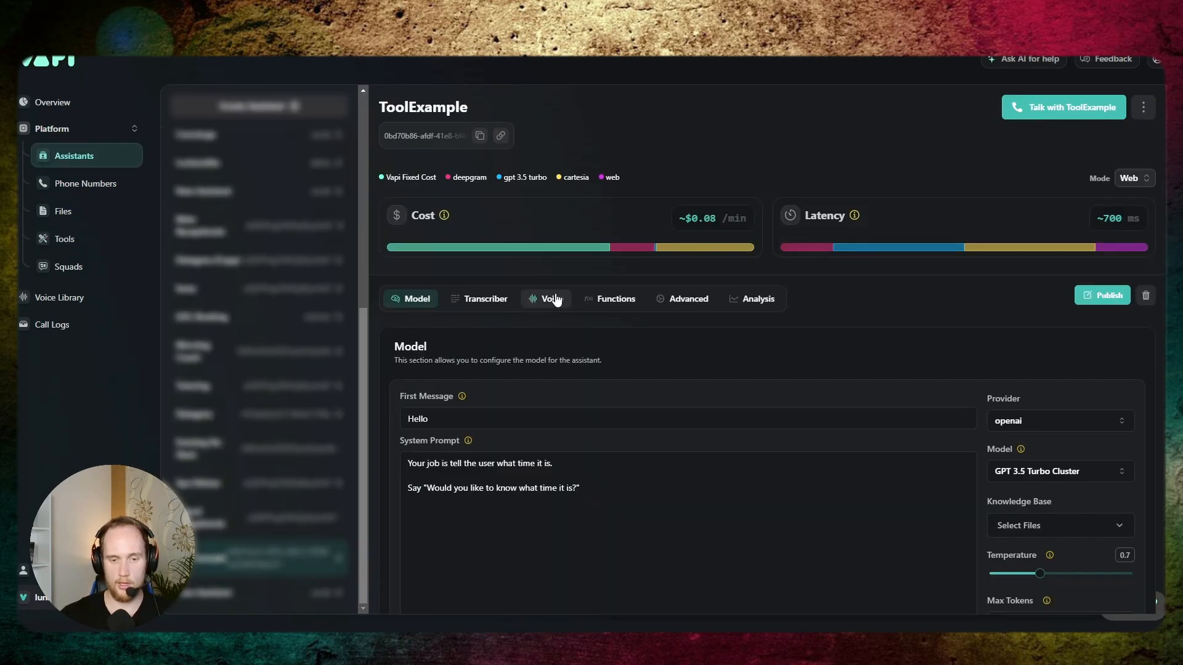
- Select cartesia as the provider in the ToolExample assistant's voice configuration
{"action": "left_click", "coordinate": [553, 300]}
{"action": "scroll", "coordinate": [653, 360], "scroll_direction": "down", "scroll_amount": 1}
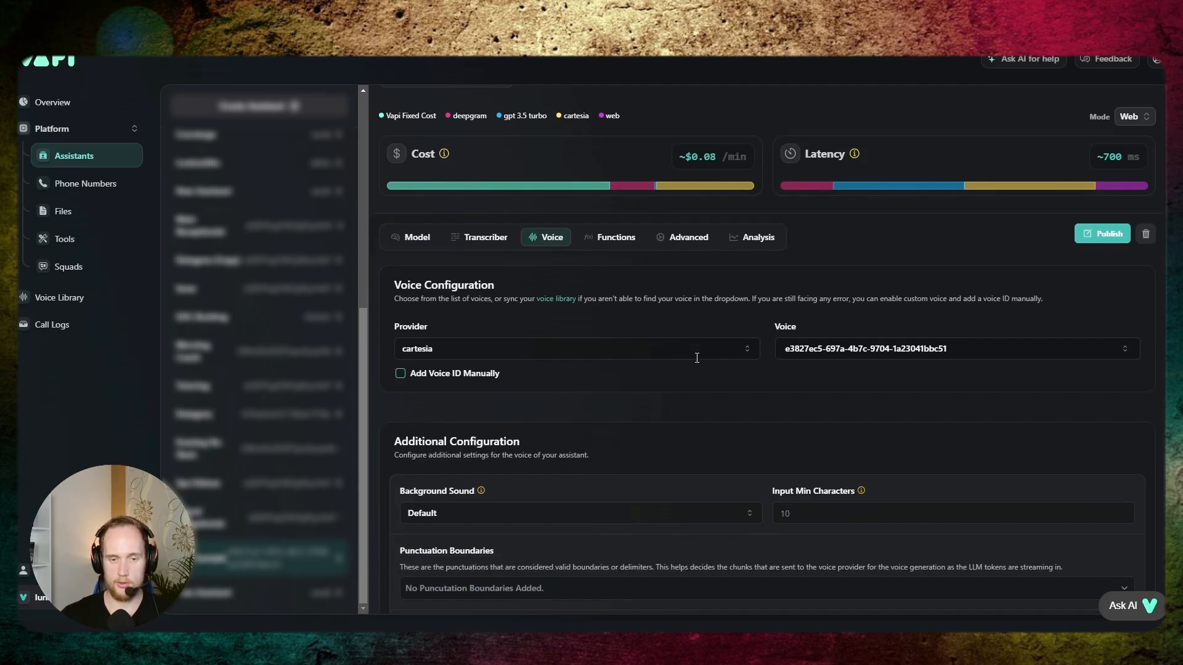
{"action": "left_click", "coordinate": [579, 349]}
{"action": "left_click", "coordinate": [457, 383]}
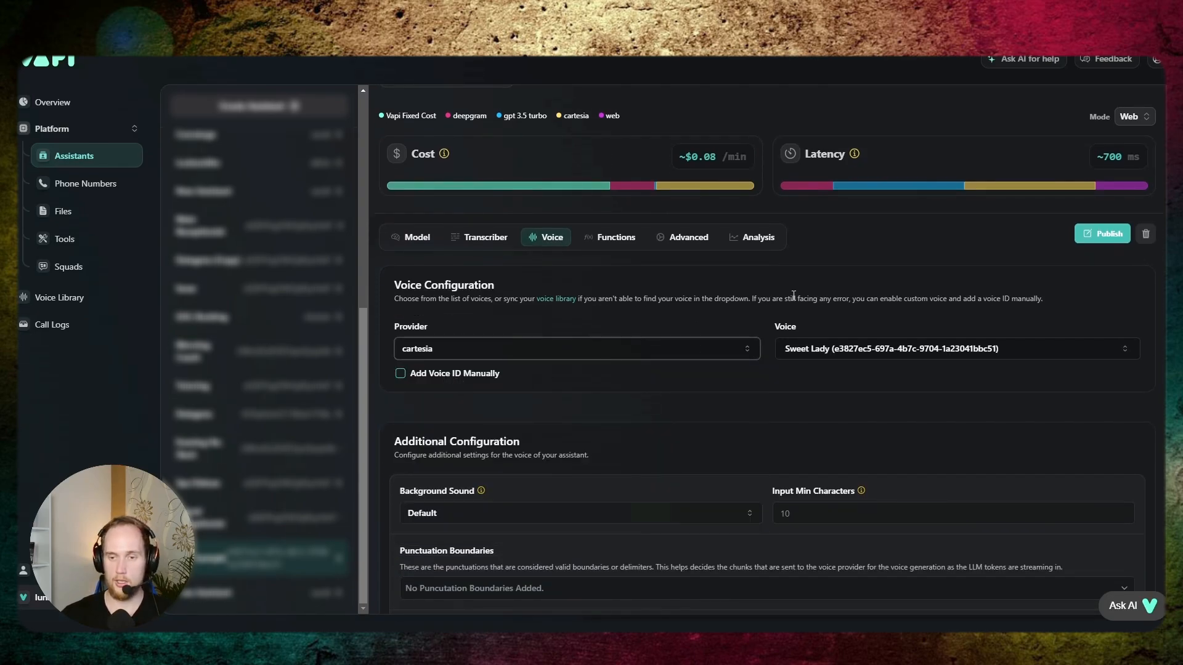
{"action": "scroll", "coordinate": [719, 216], "scroll_direction": "up", "scroll_amount": 1}
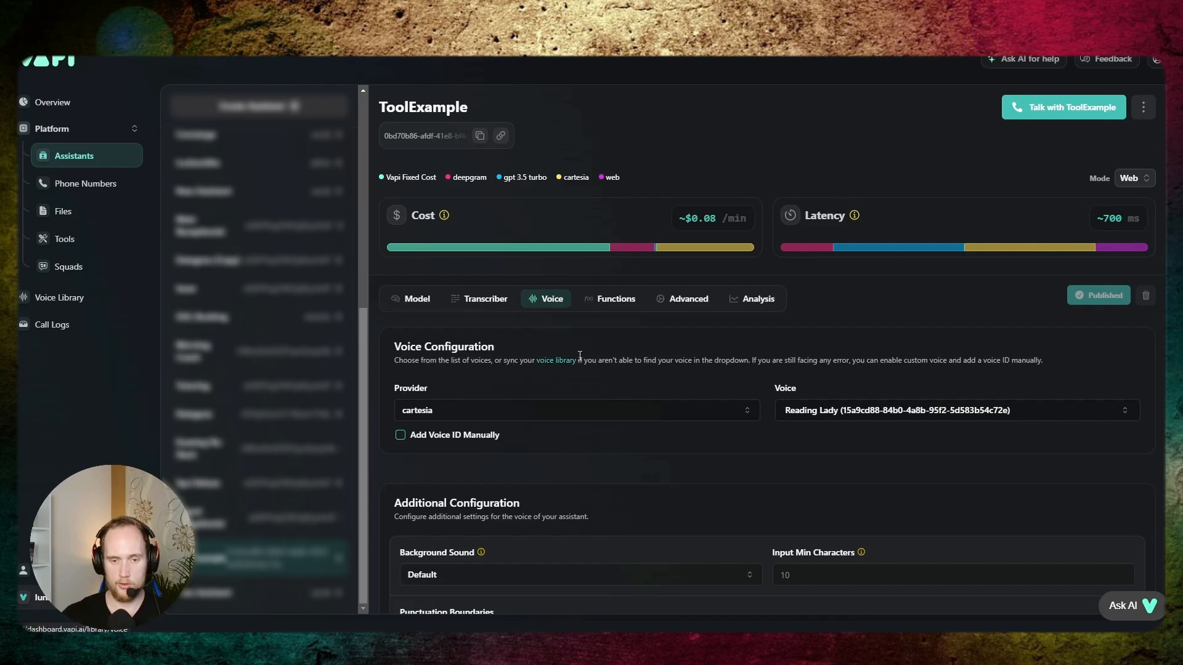
- Enable the End Call Function among ToolExample's predefined functions
{"action": "scroll", "coordinate": [625, 341], "scroll_direction": "down", "scroll_amount": 3}
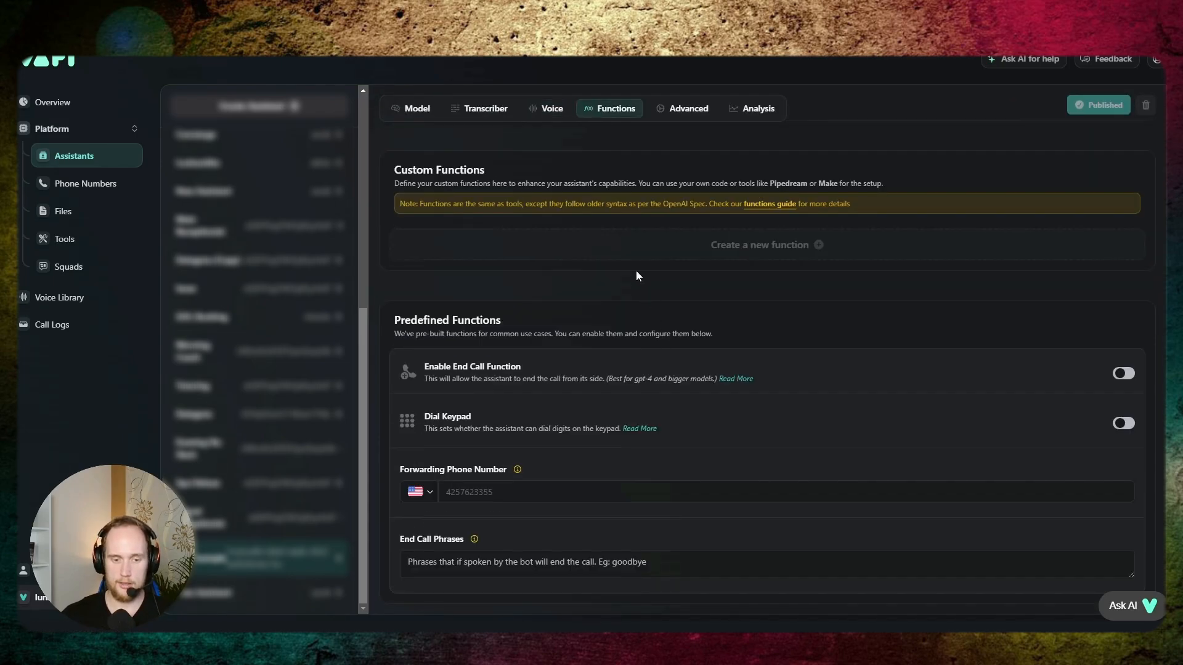
{"action": "scroll", "coordinate": [636, 271], "scroll_direction": "up", "scroll_amount": 4}
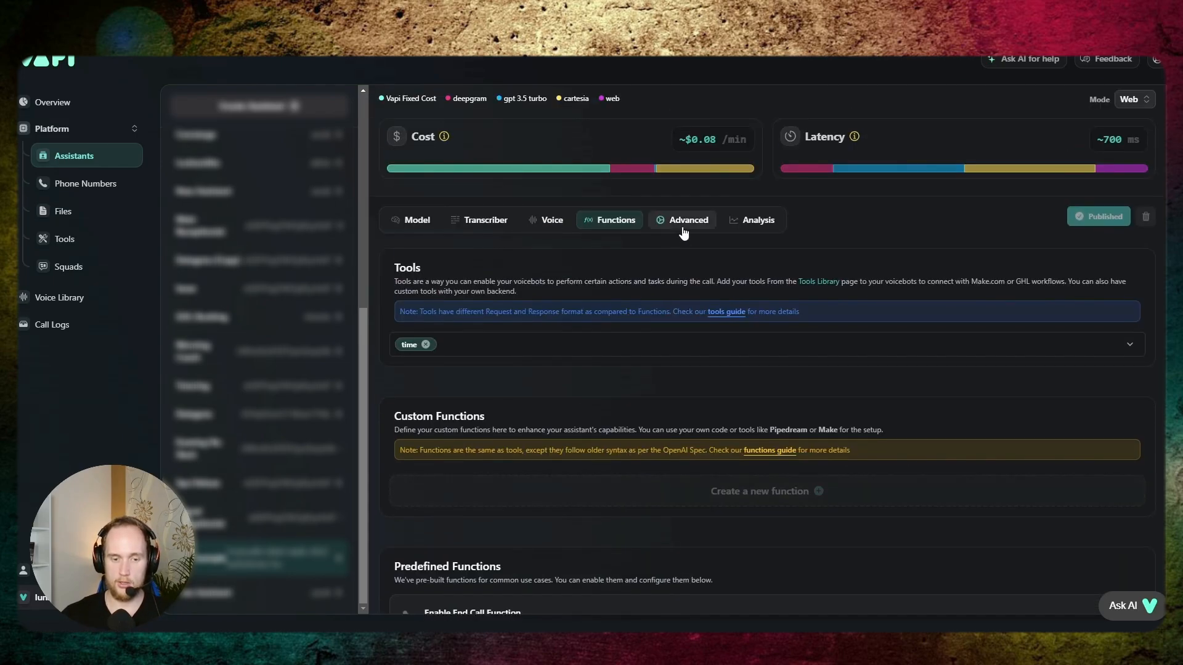
{"action": "scroll", "coordinate": [647, 356], "scroll_direction": "down", "scroll_amount": 3}
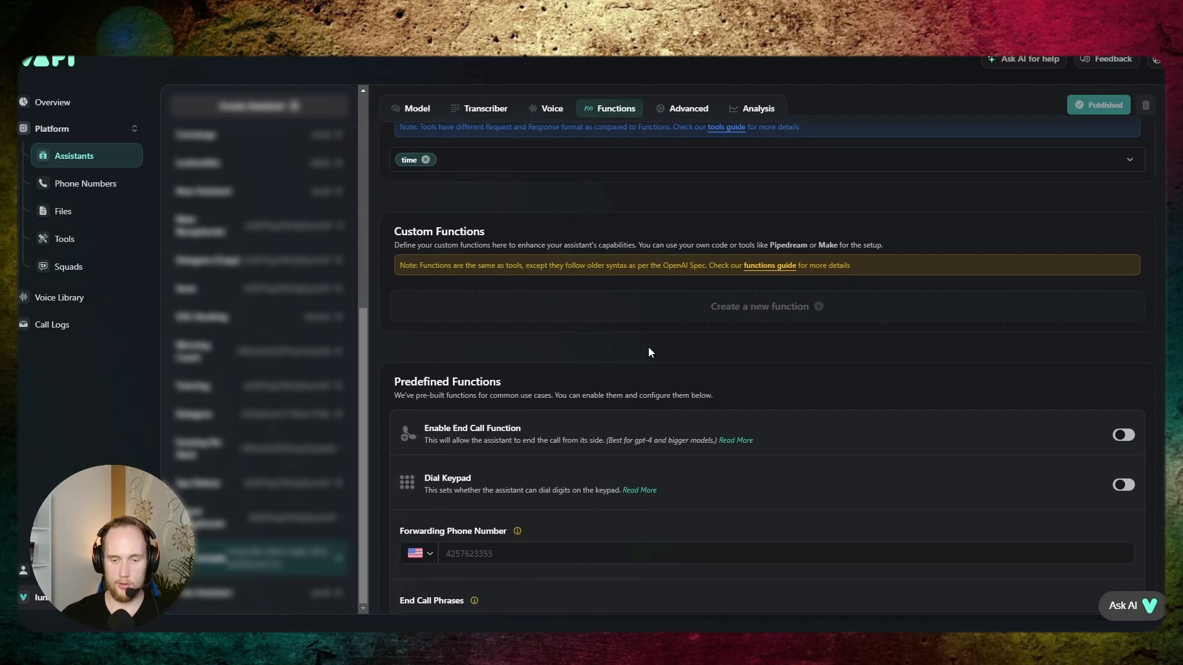
{"action": "left_click", "coordinate": [1122, 434]}
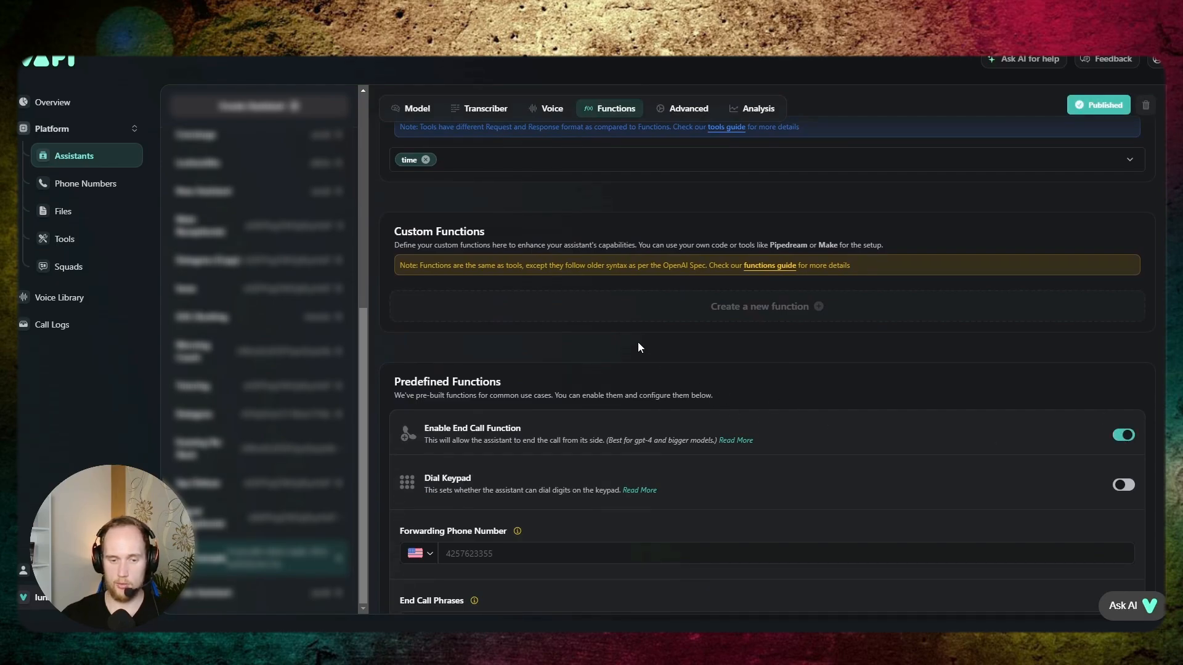
{"action": "scroll", "coordinate": [638, 341], "scroll_direction": "down", "scroll_amount": 1}
{"action": "scroll", "coordinate": [637, 342], "scroll_direction": "up", "scroll_amount": 2}
- Try "See ya" as an end call phrase in the predefined functions and clear the field again
{"action": "left_click", "coordinate": [545, 109]}
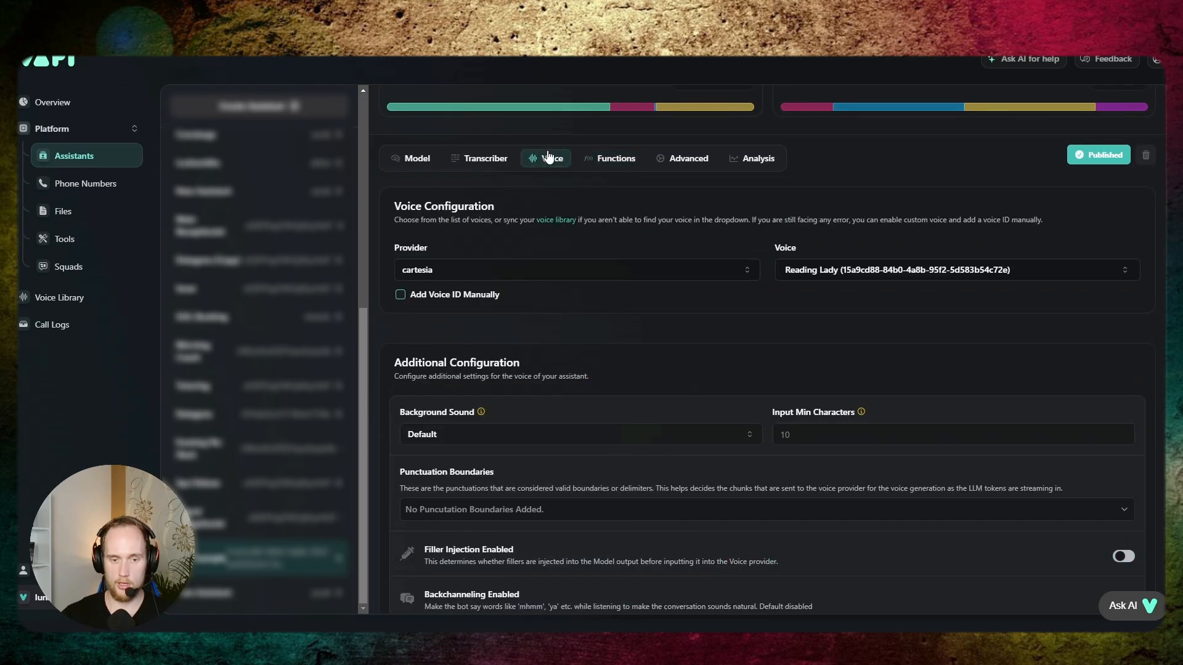
{"action": "scroll", "coordinate": [637, 265], "scroll_direction": "up", "scroll_amount": 3}
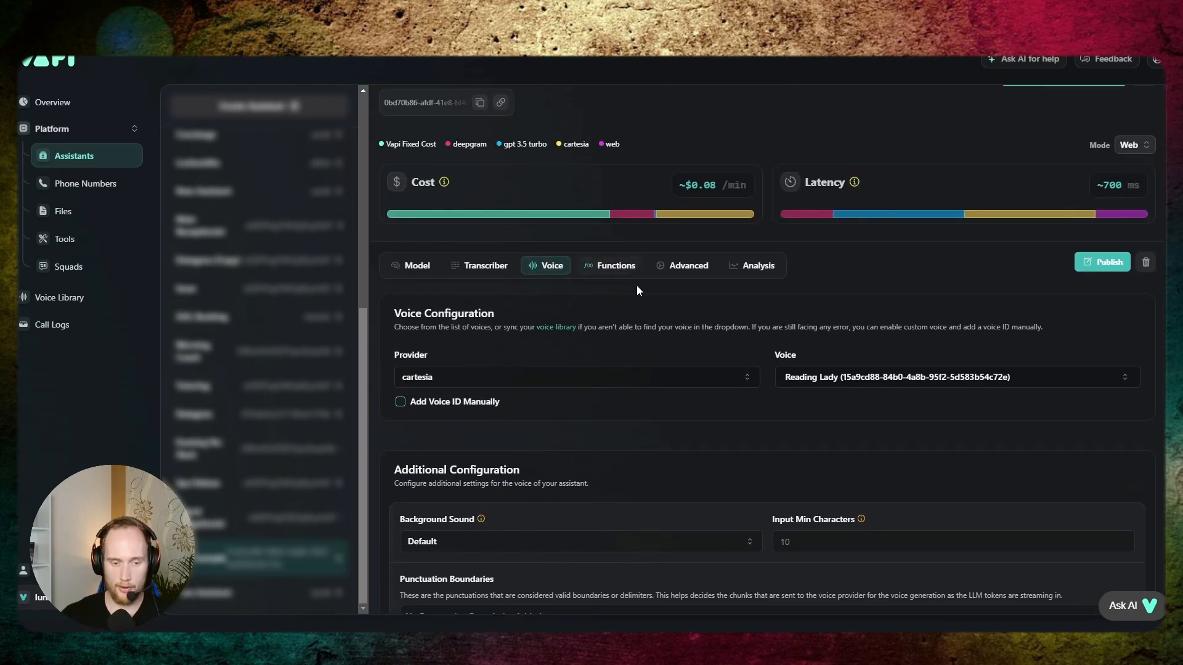
{"action": "left_click", "coordinate": [615, 265]}
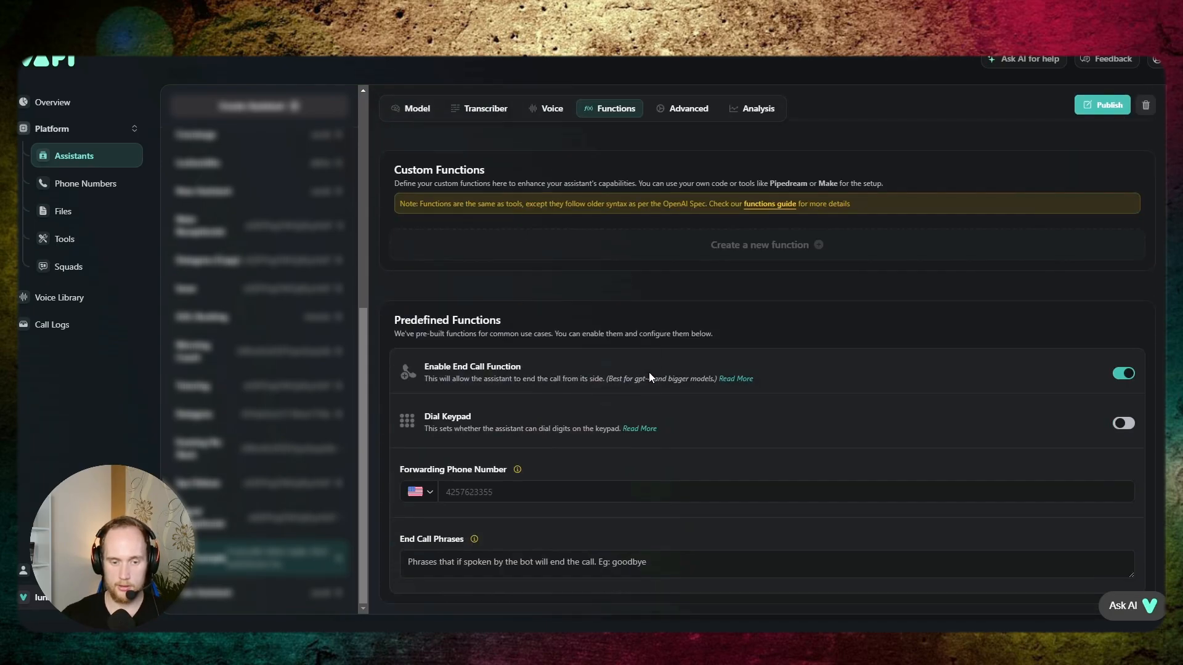
{"action": "left_click", "coordinate": [622, 565]}
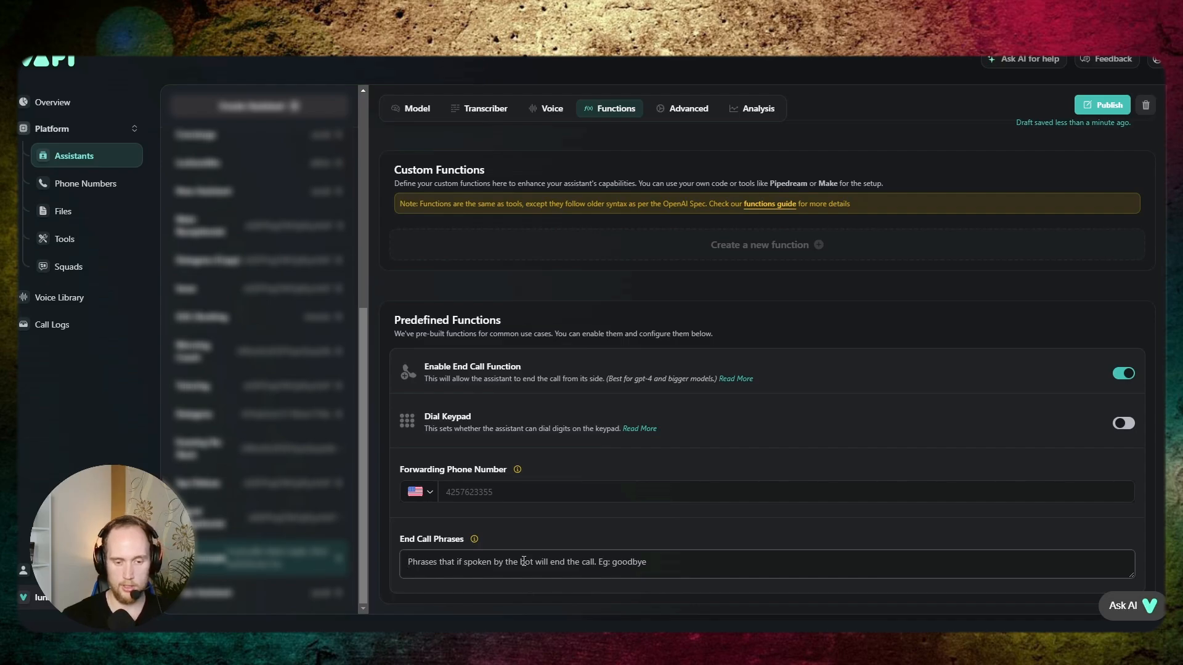
{"action": "type", "text": "See ya"}
{"action": "left_click_drag", "start_coordinate": [531, 548], "coordinate": [530, 351]}
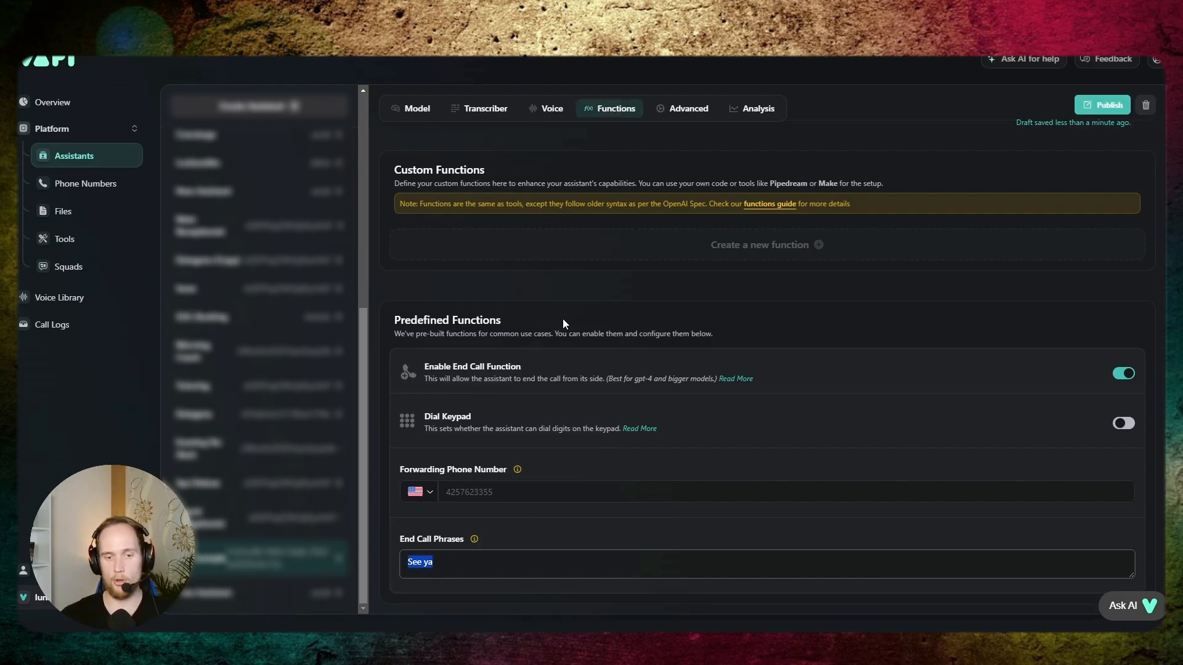
{"action": "left_click", "coordinate": [564, 321]}
{"action": "mouse_move", "coordinate": [408, 561]}
{"action": "left_mouse_down"}
{"action": "mouse_move", "coordinate": [422, 563]}
{"action": "mouse_move", "coordinate": [406, 562]}
{"action": "left_mouse_up"}
{"action": "left_click", "coordinate": [423, 563]}
{"action": "left_click", "coordinate": [438, 566]}
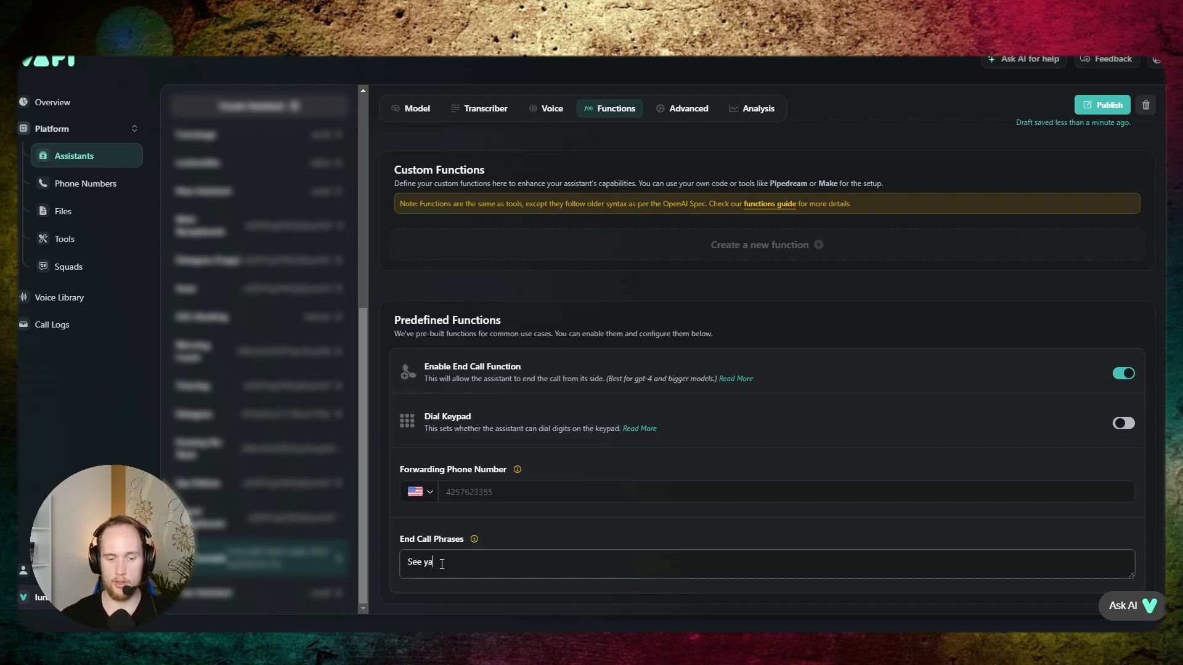
{"action": "left_click_drag", "start_coordinate": [439, 565], "coordinate": [408, 563]}
{"action": "key", "text": "BackSpace"}
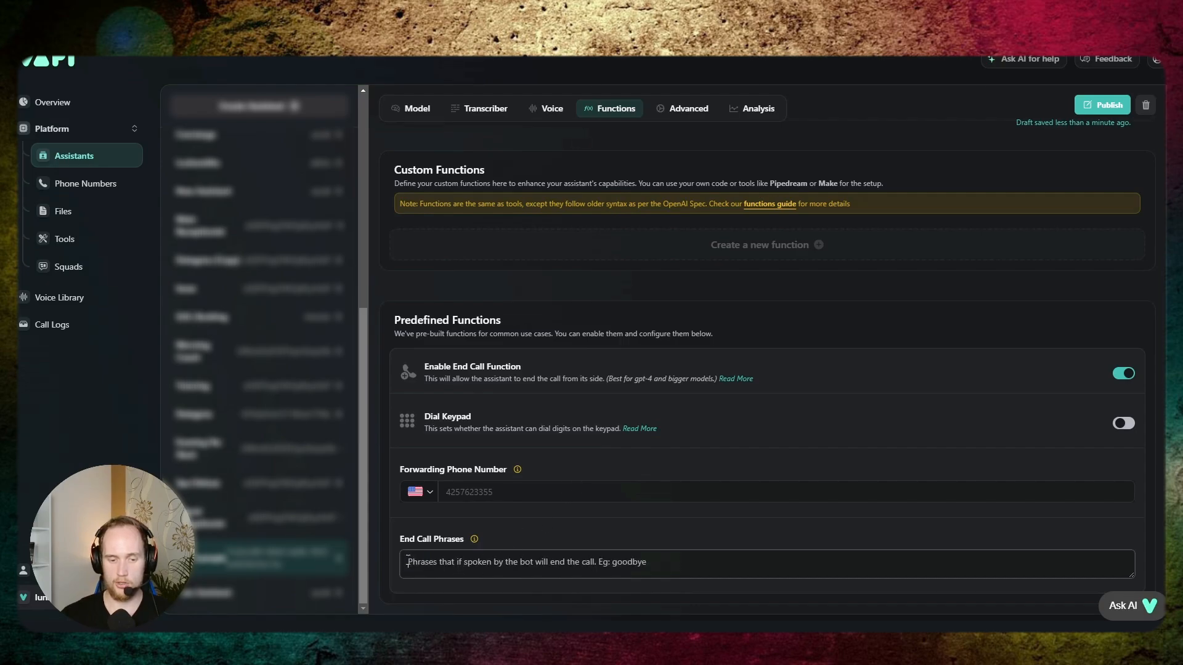
- Set the advanced End Call Message to "Thanks for contacting Lunaris AI. We'll keep in touch." and publish the assistant
{"action": "scroll", "coordinate": [646, 491], "scroll_direction": "up", "scroll_amount": 3}
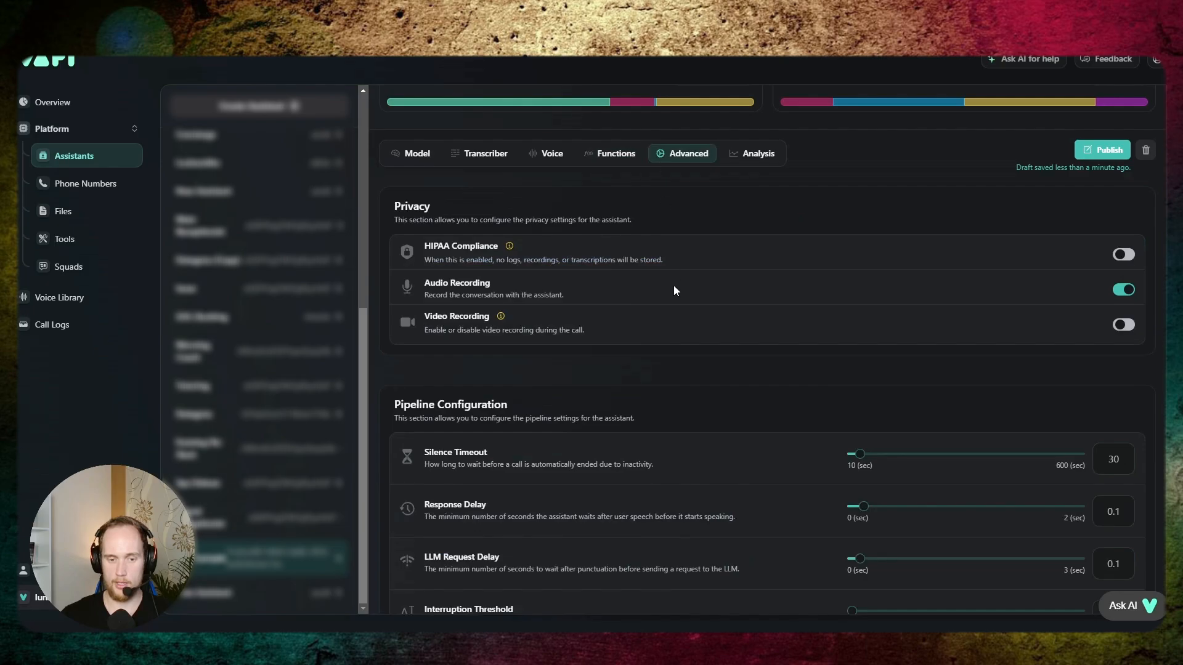
{"action": "scroll", "coordinate": [674, 286], "scroll_direction": "down", "scroll_amount": 7}
{"action": "scroll", "coordinate": [674, 291], "scroll_direction": "down", "scroll_amount": 6}
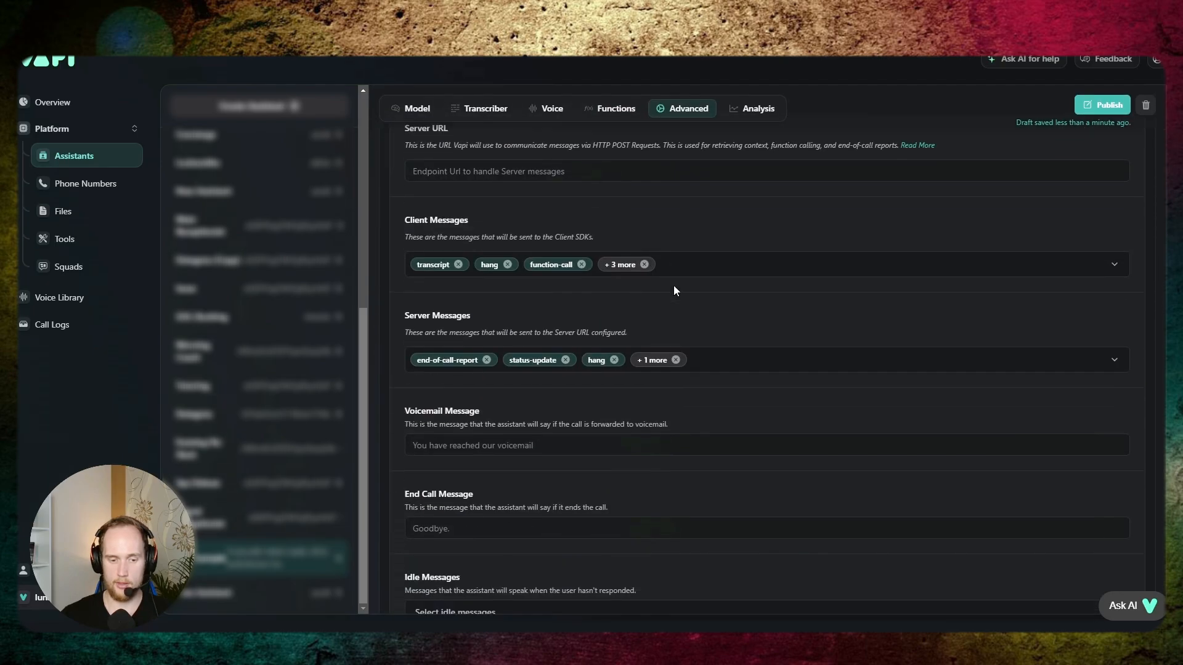
{"action": "left_click", "coordinate": [482, 376]}
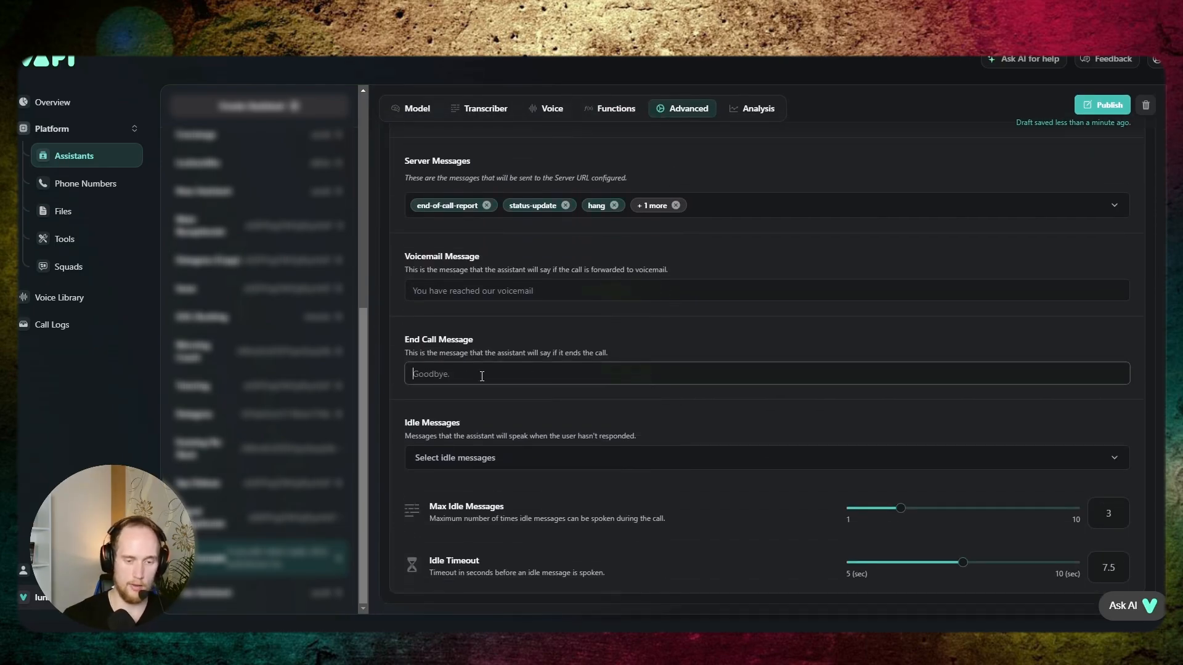
{"action": "type", "text": "Tha"}
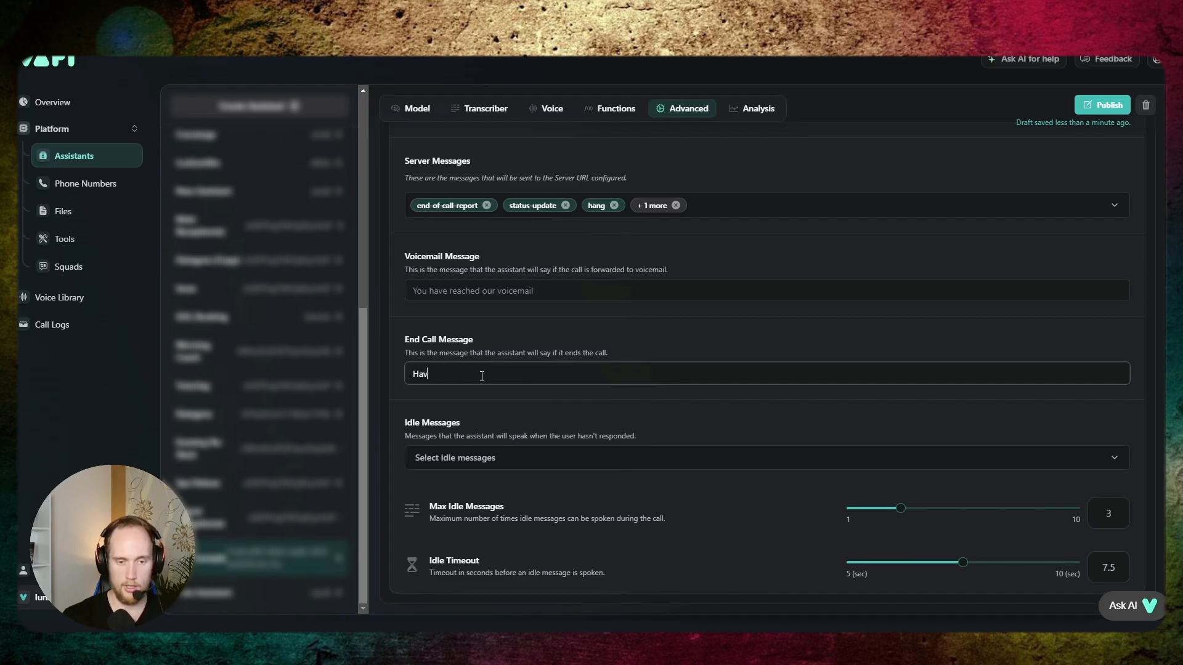
{"action": "key", "text": "BackSpace"}
{"action": "key", "text": "BackSpace"}
{"action": "key", "text": "BackSpace"}
{"action": "type", "text": "Thanks for contacing"}
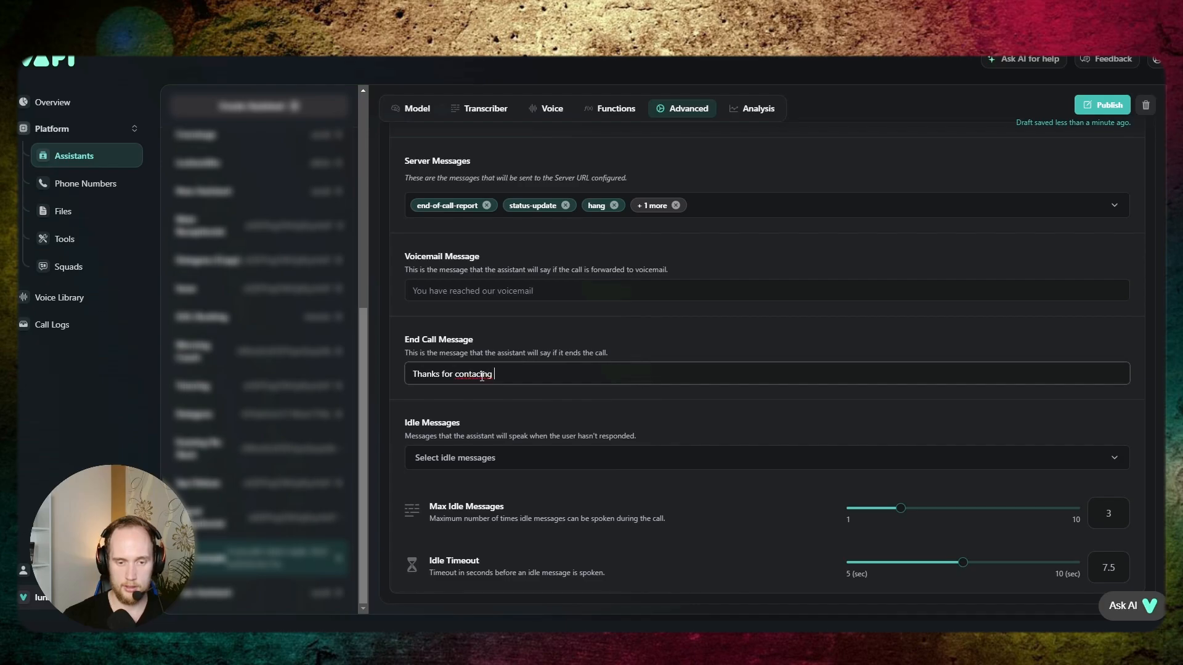
{"action": "type", "text": "ting"}
{"action": "key", "text": "BackSpace"}
{"action": "key", "text": "BackSpace"}
{"action": "key", "text": "BackSpace"}
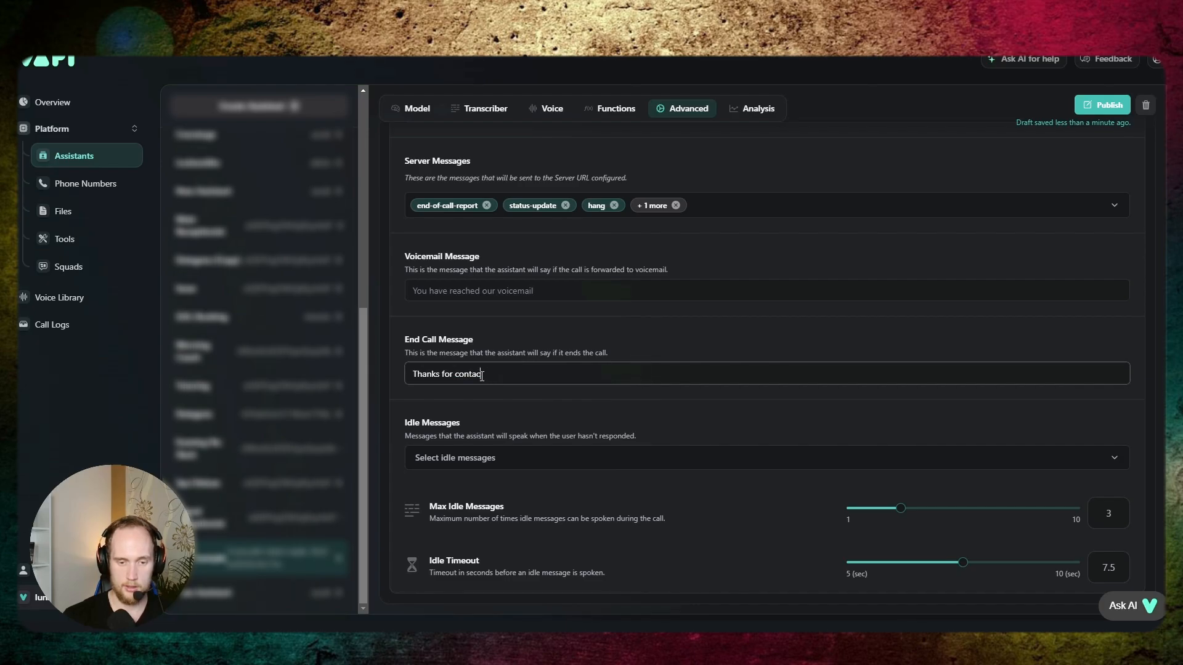
{"action": "type", "text": "ting Lunaris AI"}
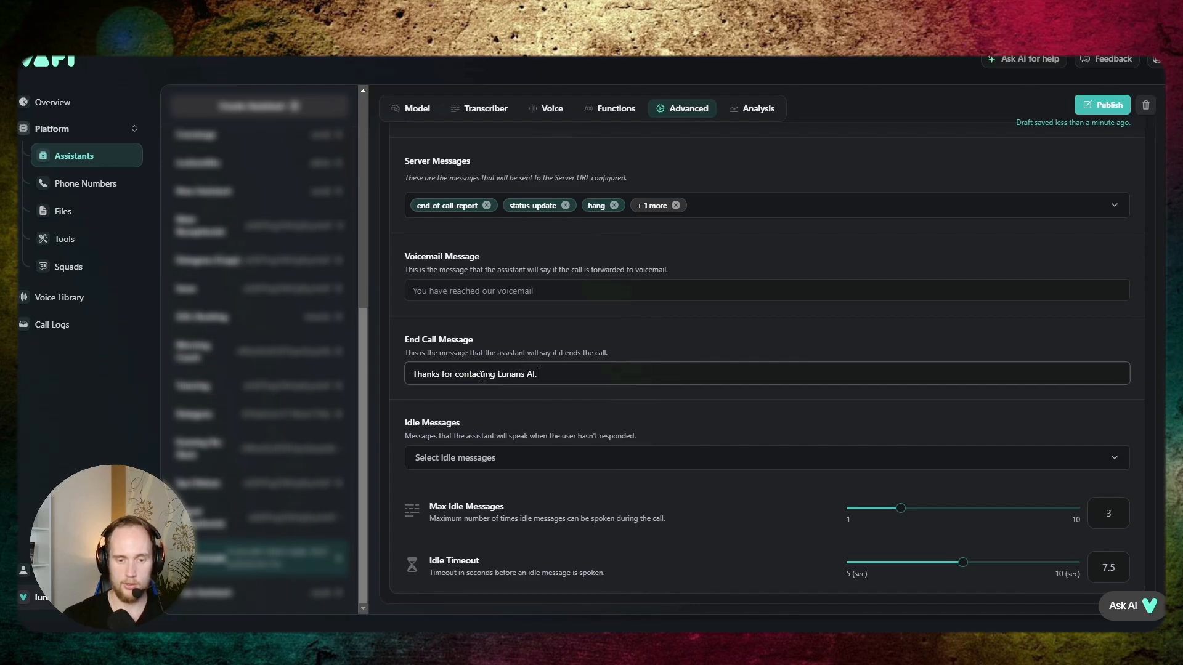
{"action": "type", "text": ". W"}
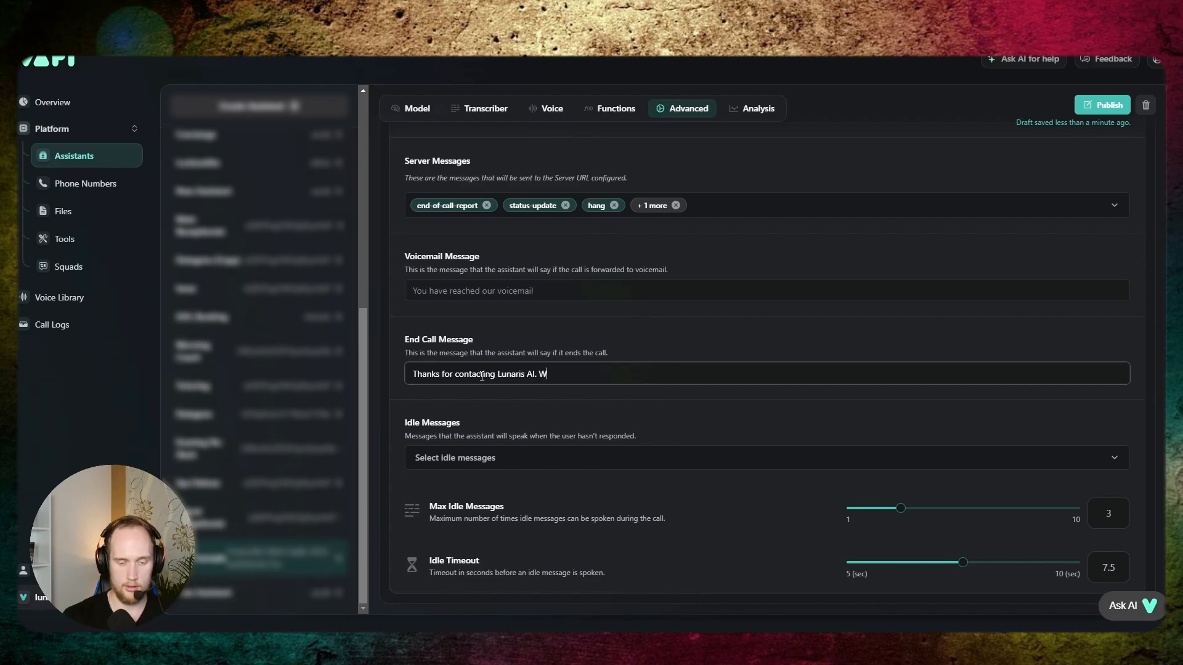
{"action": "type", "text": "e'll keep in touch."}
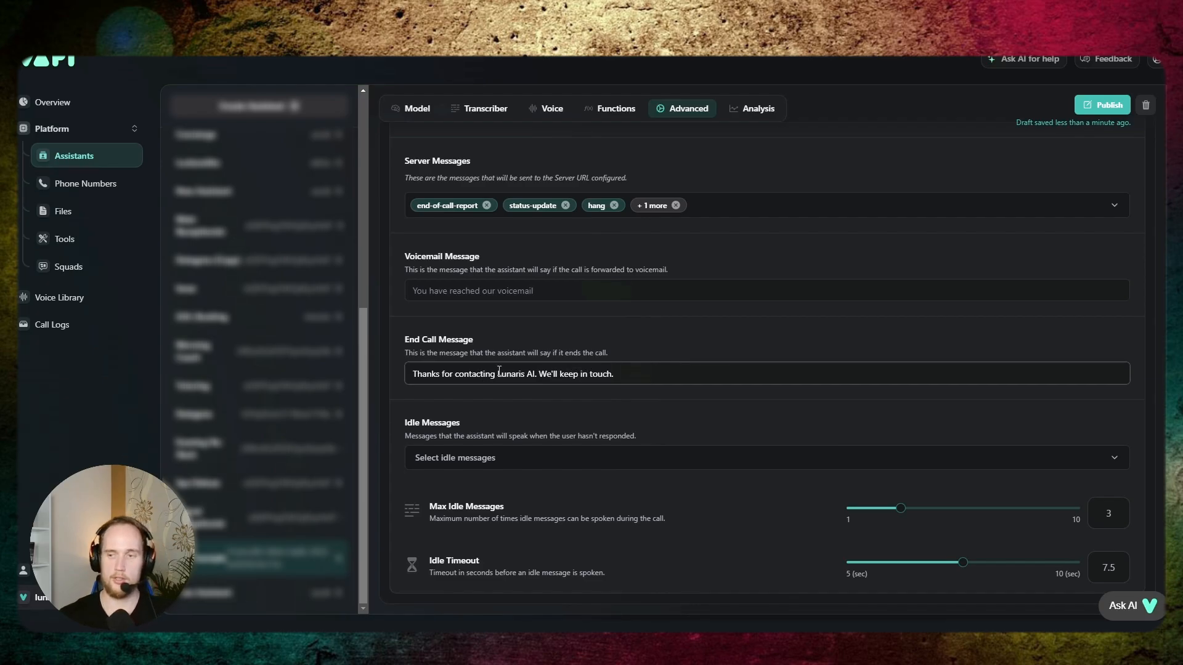
{"action": "scroll", "coordinate": [499, 371], "scroll_direction": "up", "scroll_amount": 3}
{"action": "left_click", "coordinate": [1118, 112]}
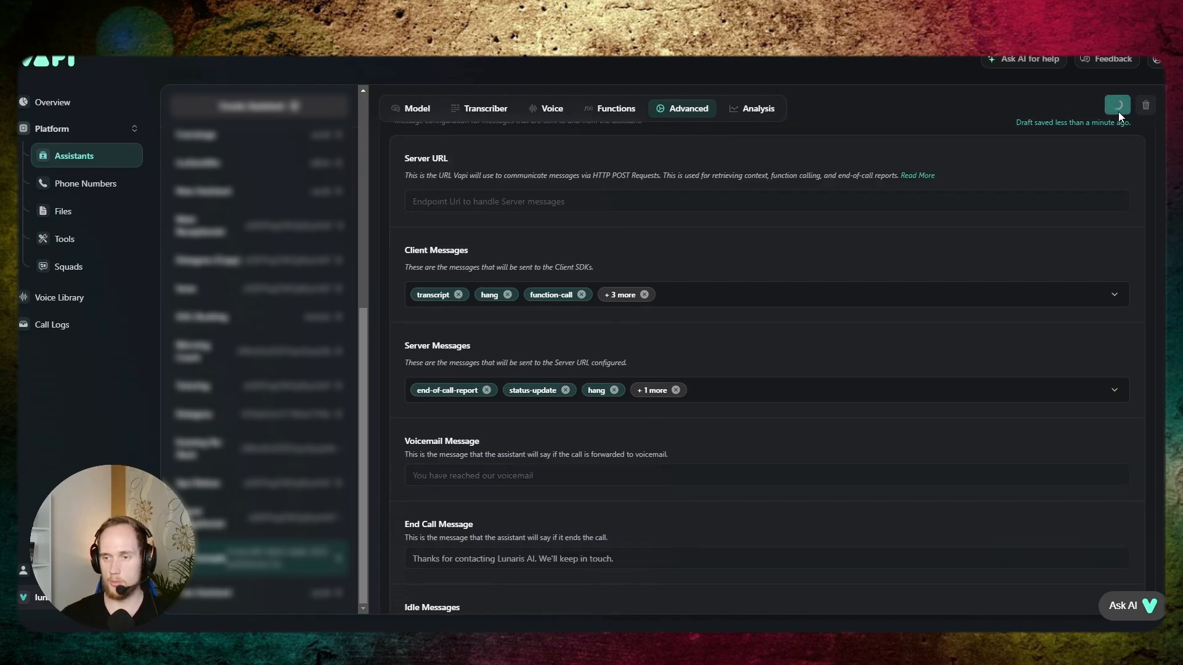
- Add the line "Final step: use the endCall tool." at the end of the model's system prompt
{"action": "scroll", "coordinate": [445, 215], "scroll_direction": "up", "scroll_amount": 4}
{"action": "scroll", "coordinate": [443, 217], "scroll_direction": "up", "scroll_amount": 3}
{"action": "left_click", "coordinate": [418, 106]}
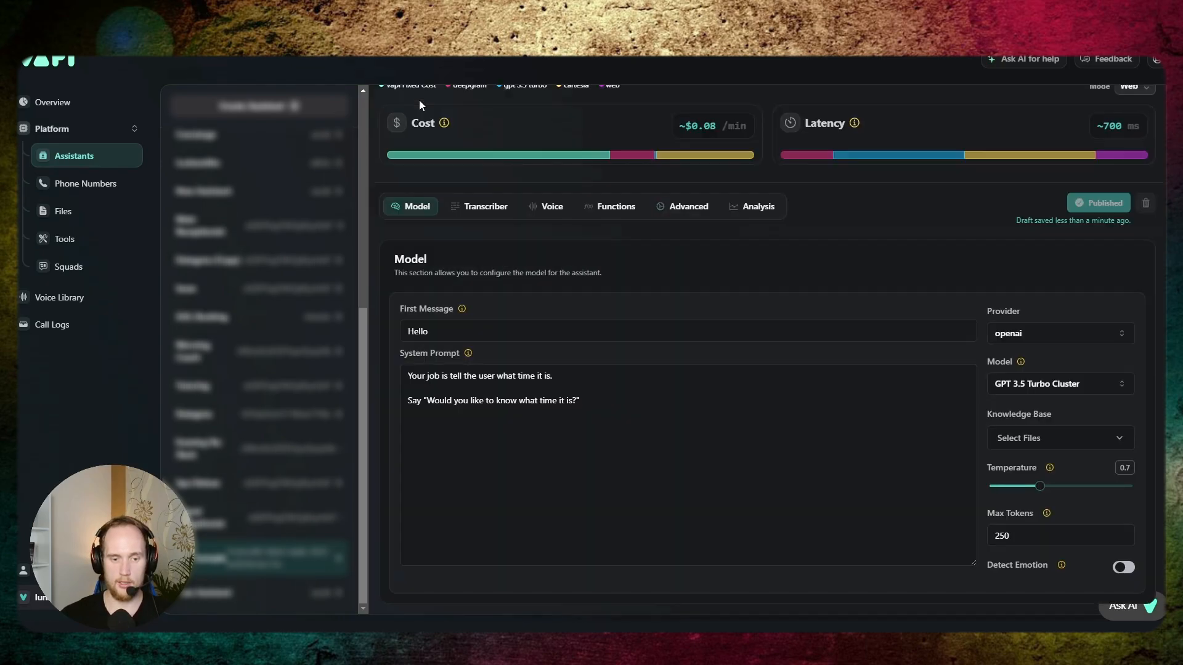
{"action": "left_click", "coordinate": [590, 401]}
{"action": "key", "text": "Return"}
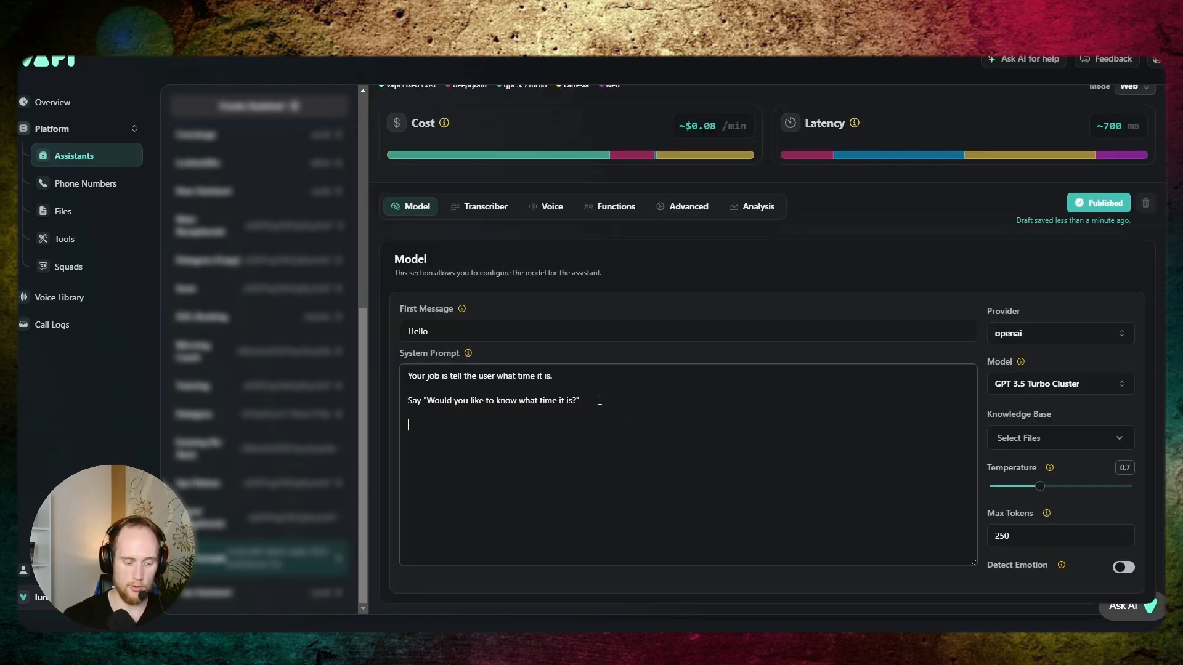
{"action": "type", "text": "Final step: u"}
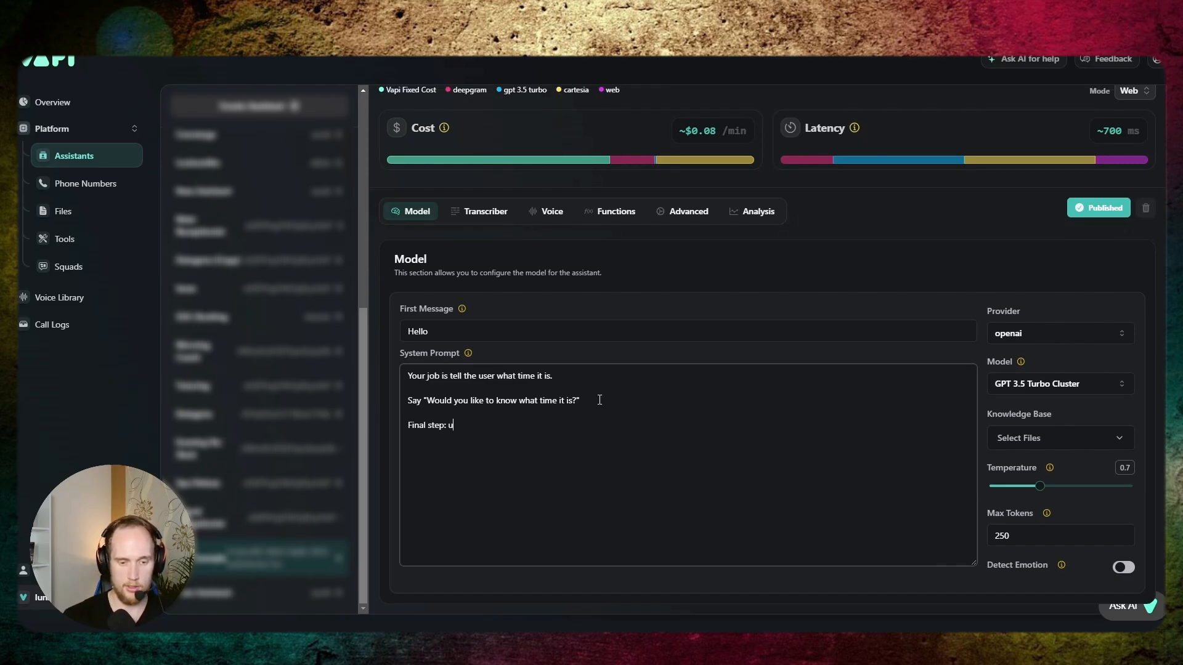
{"action": "type", "text": "se the tool"}
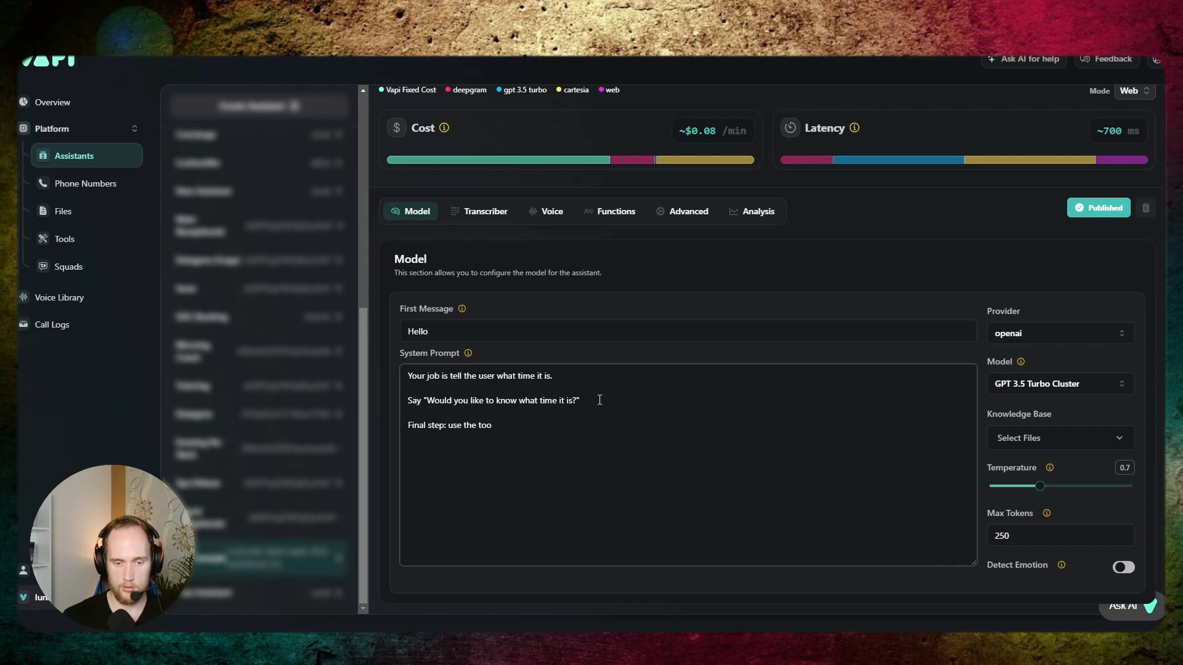
{"action": "key", "text": "BackSpace"}
{"action": "key", "text": "BackSpace"}
{"action": "key", "text": "BackSpace"}
{"action": "type", "text": "functio"}
{"action": "key", "text": "BackSpace"}
{"action": "key", "text": "BackSpace"}
{"action": "key", "text": "BackSpace"}
{"action": "key", "text": "BackSpace"}
{"action": "key", "text": "BackSpace"}
{"action": "key", "text": "BackSpace"}
{"action": "key", "text": "BackSpace"}
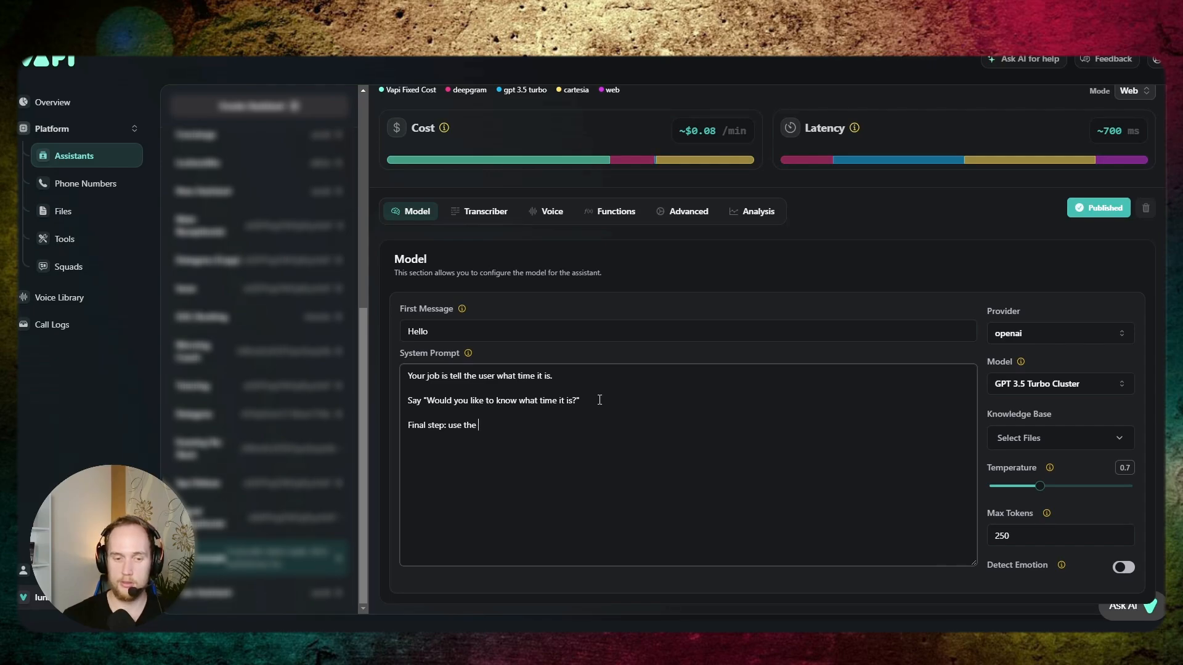
{"action": "type", "text": "endCall tool."}
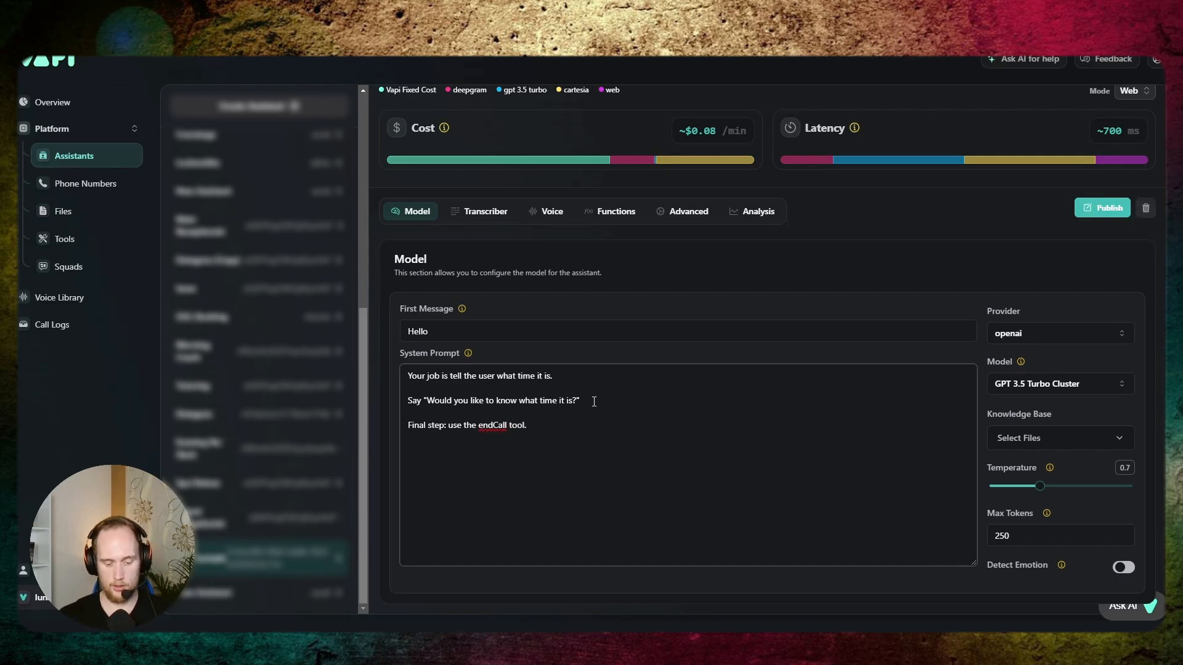
- Enclose endCall in single quotes in the system prompt's final step line
{"action": "left_click", "coordinate": [509, 424]}
{"action": "type", "text": "'"}
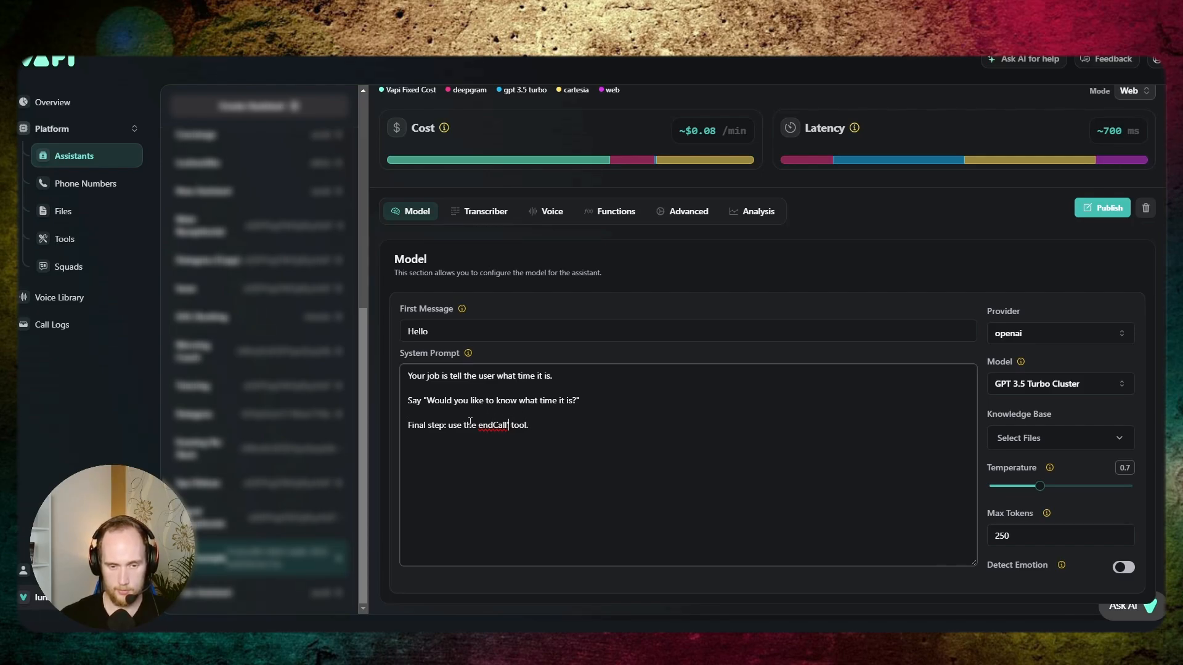
{"action": "left_click", "coordinate": [479, 423]}
{"action": "type", "text": "'"}
{"action": "left_click", "coordinate": [550, 424]}
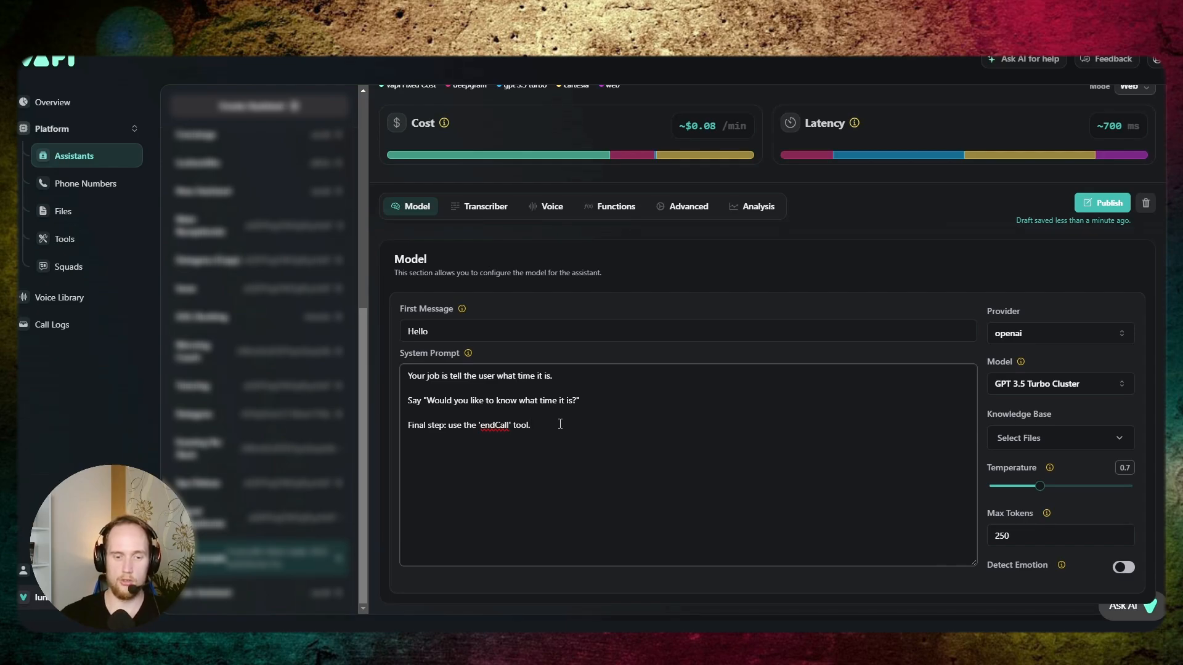
{"action": "triple_click", "coordinate": [560, 424]}
{"action": "left_click", "coordinate": [588, 439]}
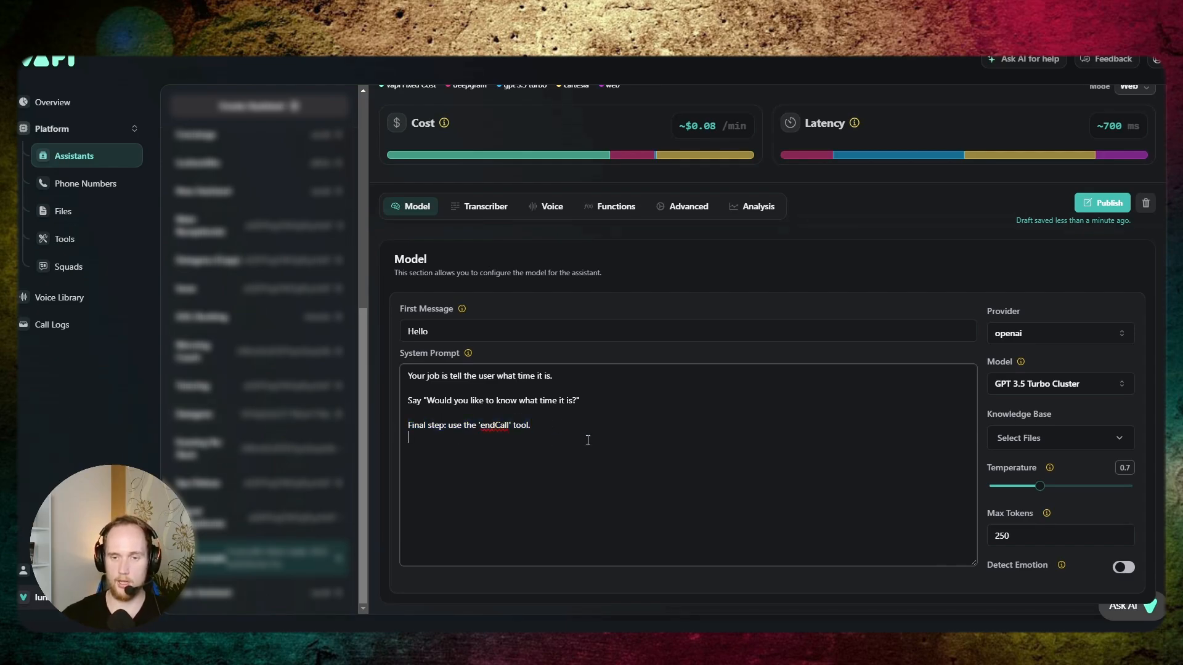
- Review the End Call Message in ToolExample's advanced settings
{"action": "left_click", "coordinate": [628, 216]}
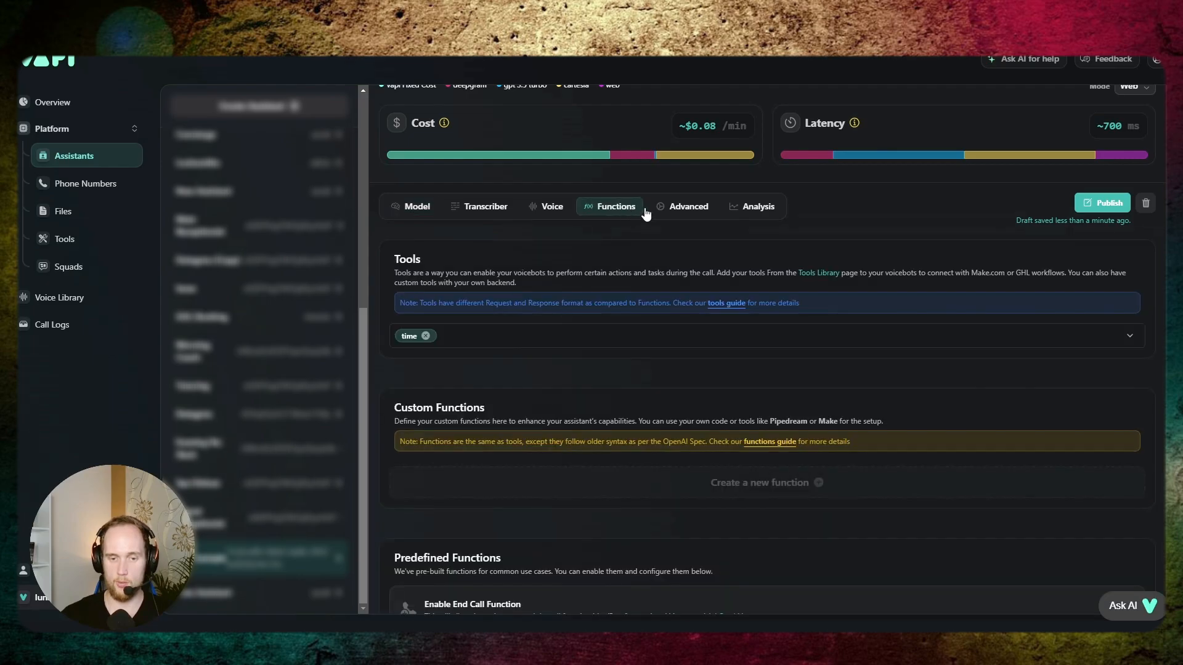
{"action": "left_click", "coordinate": [687, 207]}
{"action": "scroll", "coordinate": [700, 332], "scroll_direction": "down", "scroll_amount": 4}
{"action": "scroll", "coordinate": [699, 333], "scroll_direction": "down", "scroll_amount": 8}
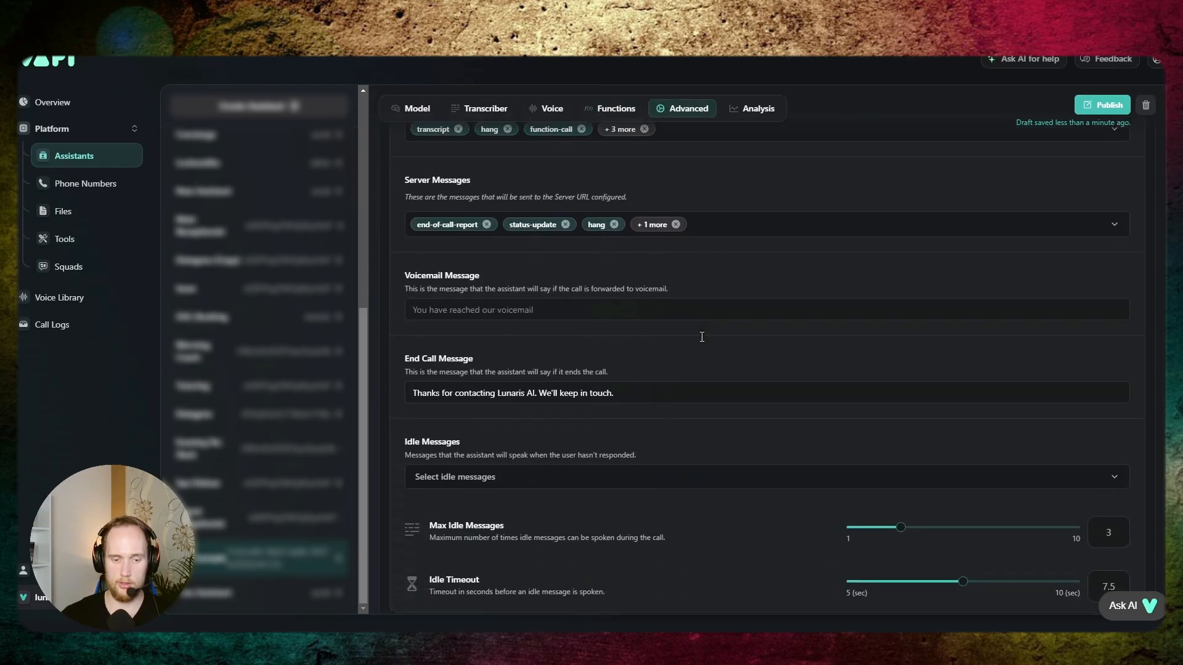
- Select "Are you still there?" as the assistant's idle message in the advanced messaging settings
{"action": "left_click_drag", "start_coordinate": [657, 372], "coordinate": [405, 380]}
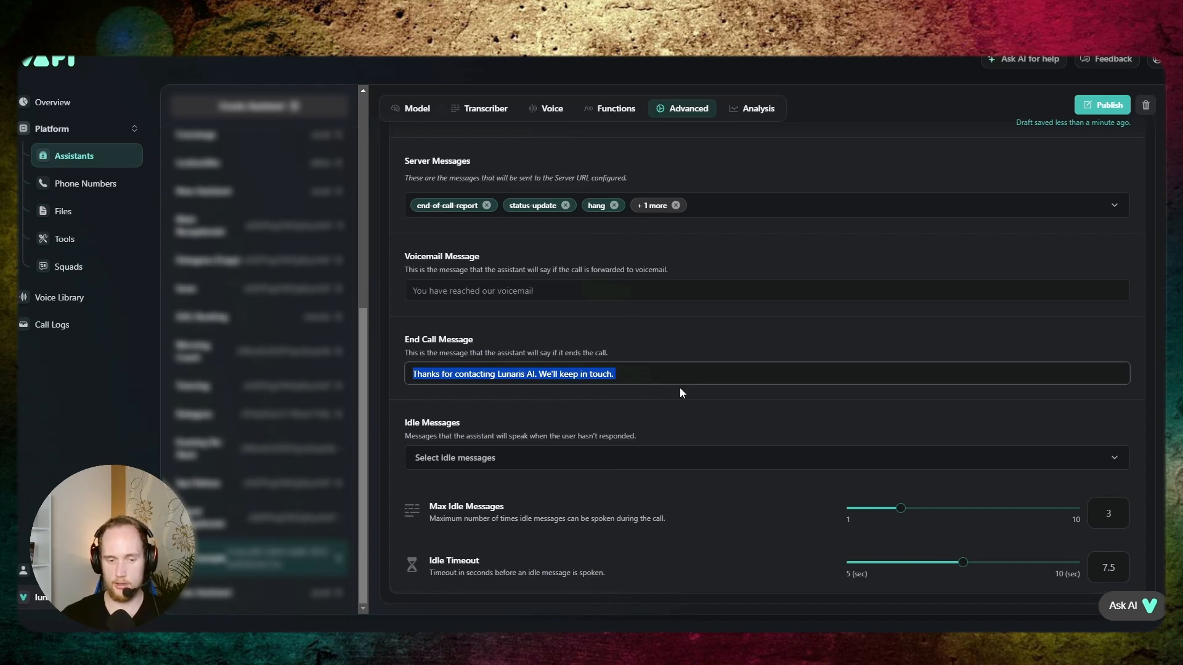
{"action": "left_click", "coordinate": [462, 456]}
{"action": "left_click", "coordinate": [527, 479]}
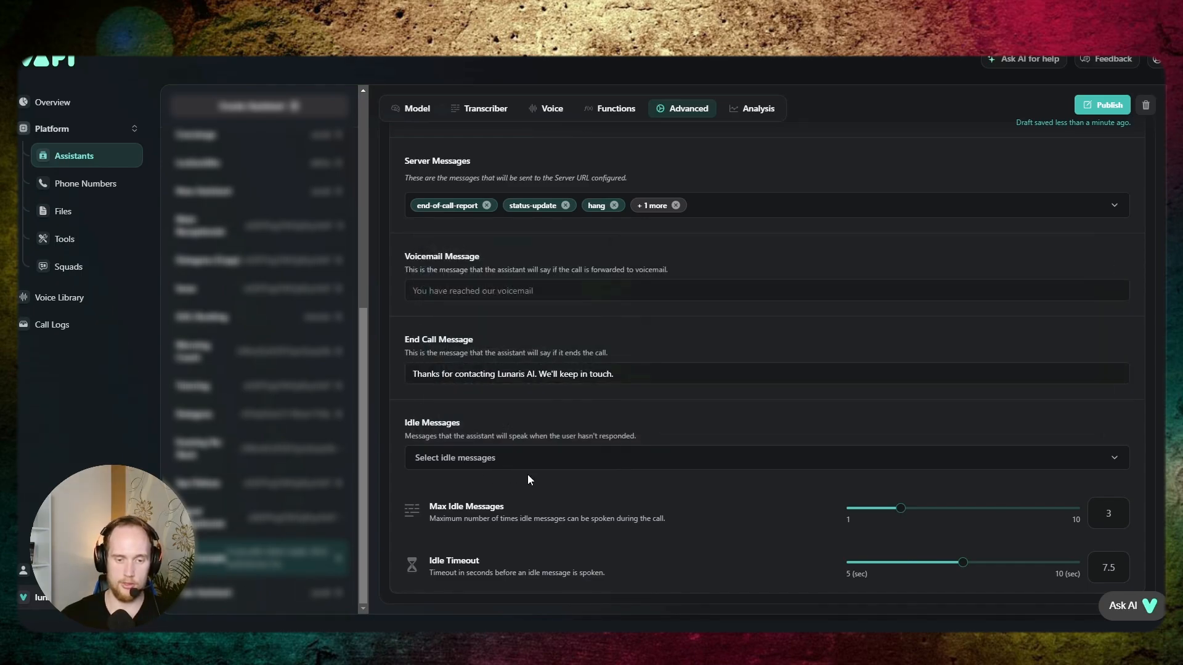
{"action": "left_click", "coordinate": [519, 461]}
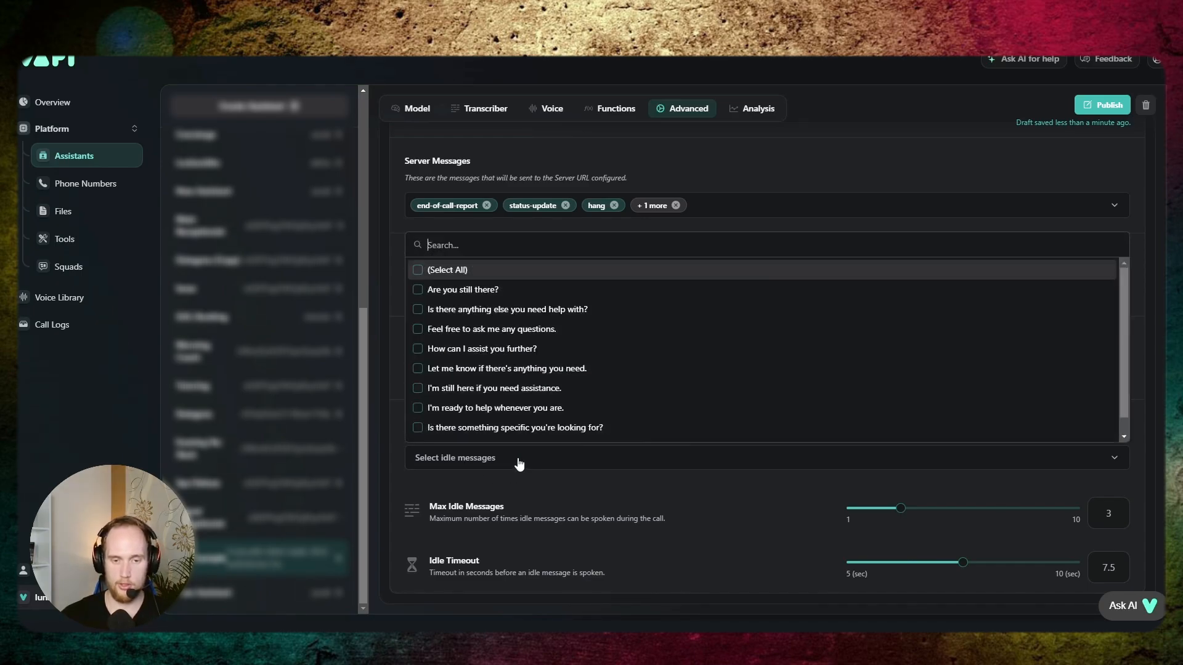
{"action": "left_click", "coordinate": [502, 295]}
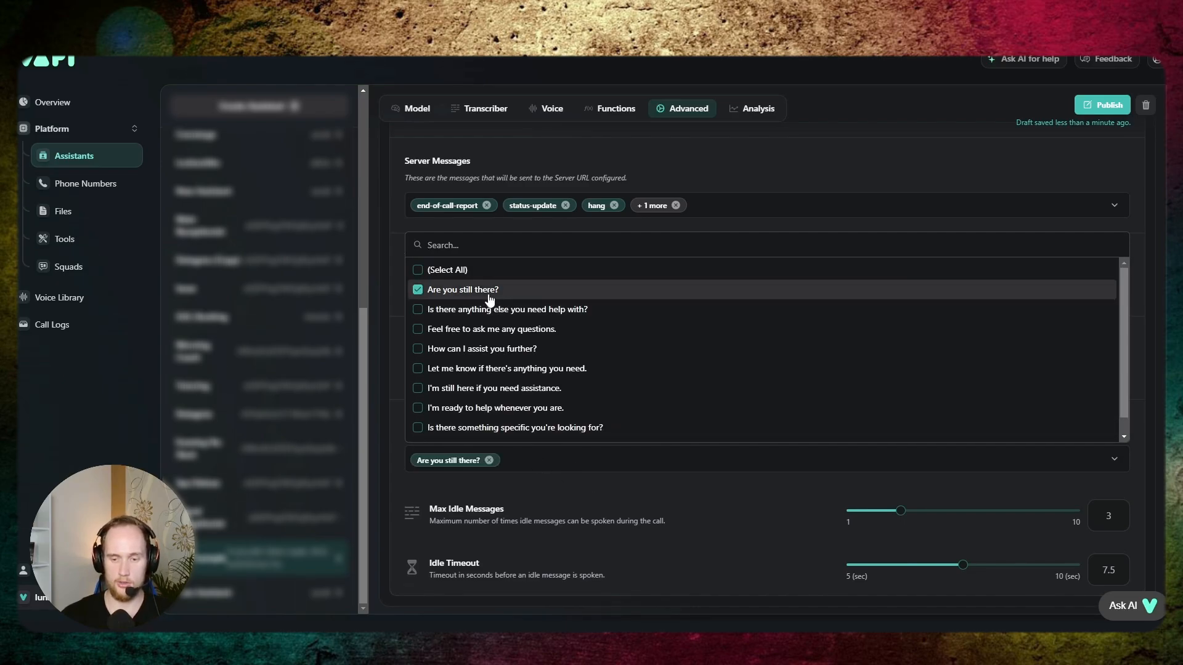
- Set Max Idle Messages to 2 and Idle Timeout to 7.6 seconds
{"action": "mouse_move", "coordinate": [902, 513]}
{"action": "left_mouse_down"}
{"action": "mouse_move", "coordinate": [975, 514]}
{"action": "mouse_move", "coordinate": [881, 518]}
{"action": "left_mouse_up"}
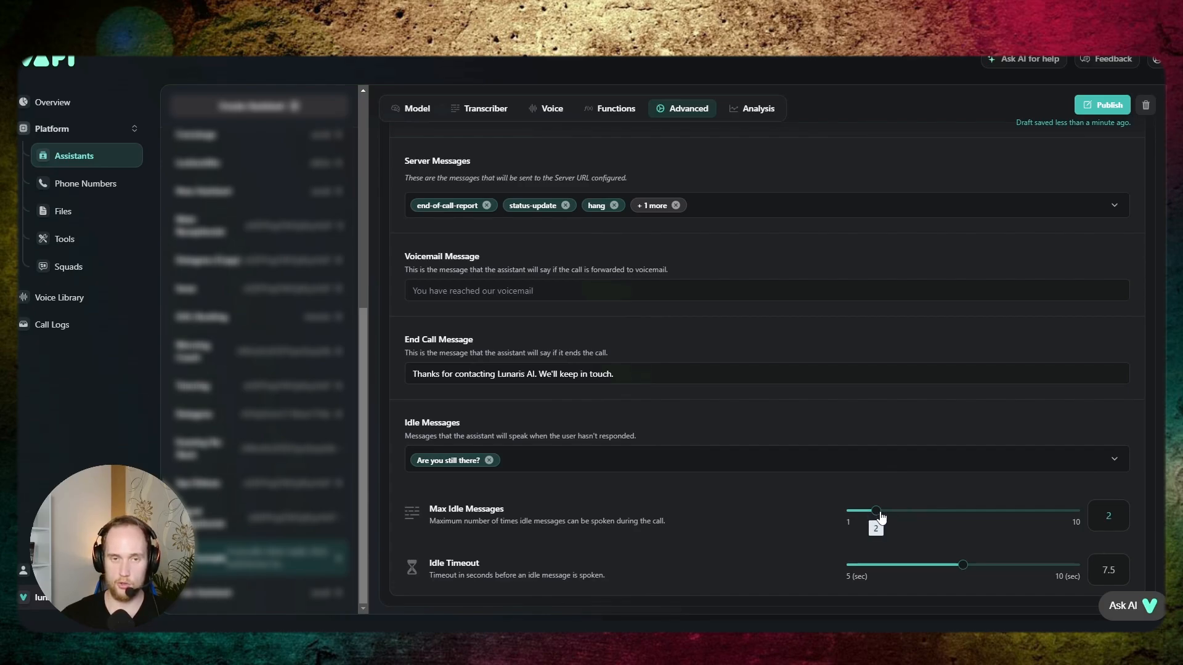
{"action": "left_click_drag", "start_coordinate": [881, 517], "coordinate": [881, 517]}
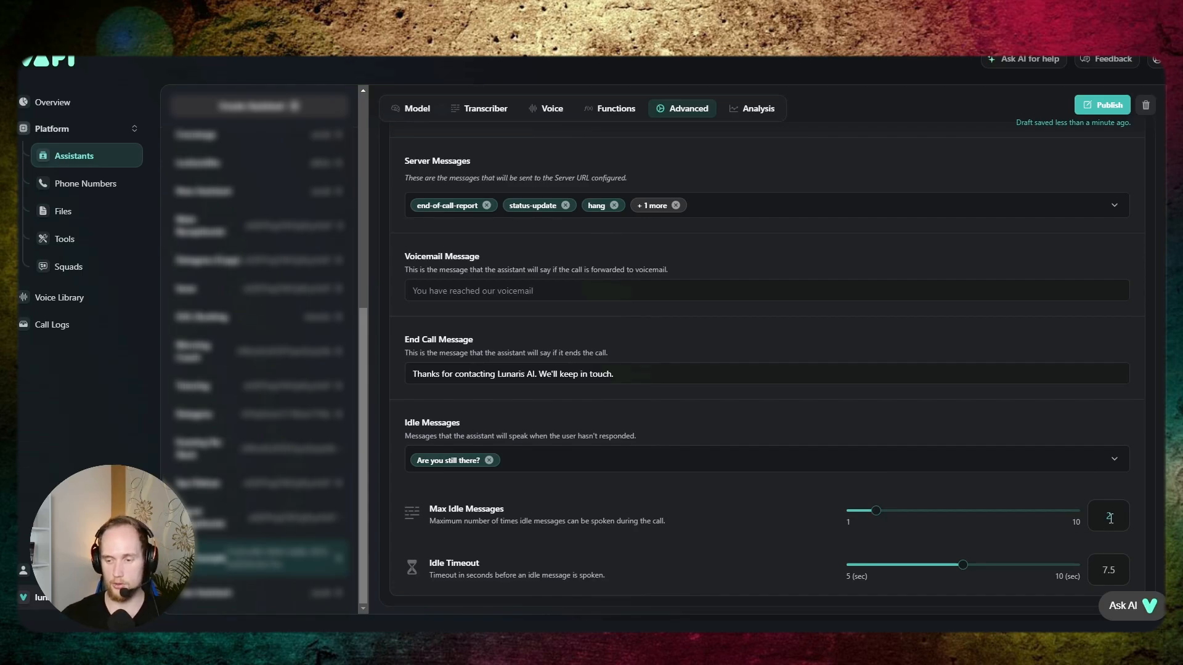
{"action": "mouse_move", "coordinate": [875, 515]}
{"action": "left_mouse_down"}
{"action": "mouse_move", "coordinate": [1071, 517]}
{"action": "mouse_move", "coordinate": [876, 522]}
{"action": "left_mouse_up"}
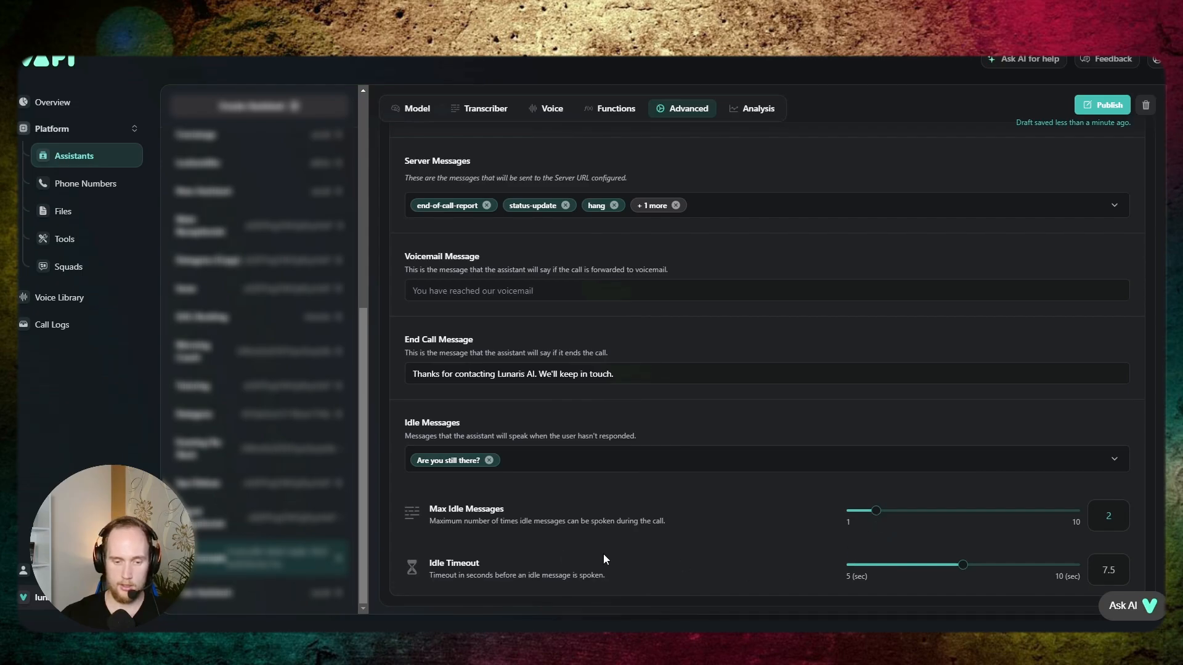
{"action": "mouse_move", "coordinate": [966, 562]}
{"action": "left_mouse_down"}
{"action": "mouse_move", "coordinate": [1003, 563]}
{"action": "mouse_move", "coordinate": [983, 568]}
{"action": "left_mouse_up"}
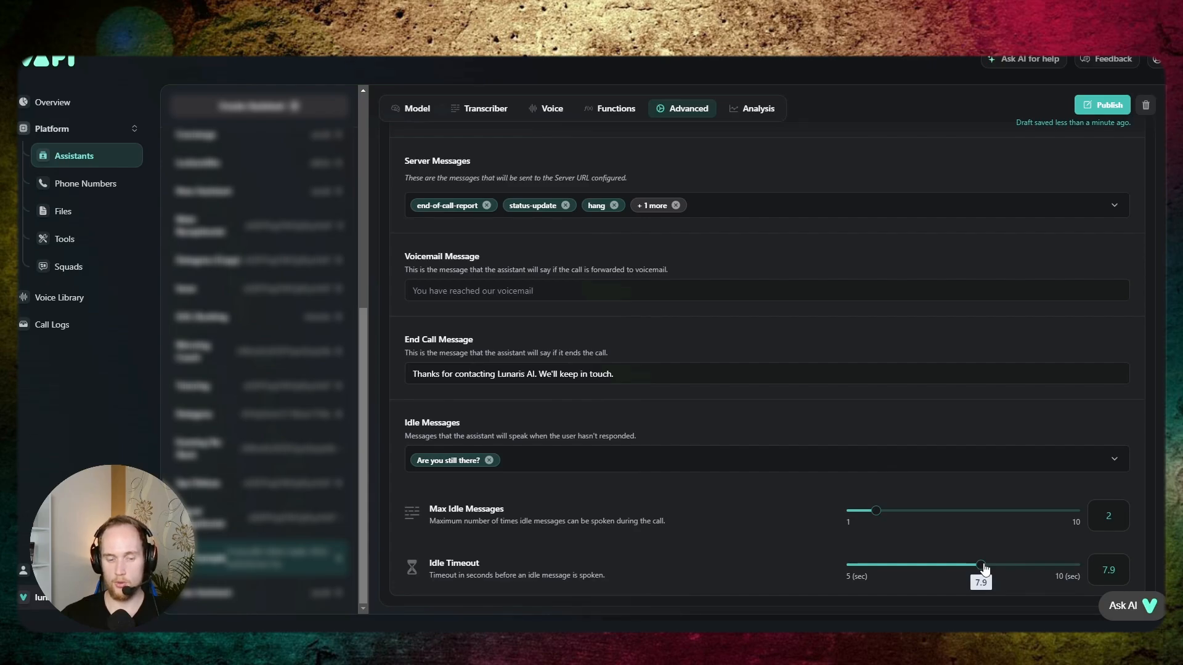
{"action": "key", "text": "Left"}
{"action": "key", "text": "Left"}
{"action": "key", "text": "Left"}
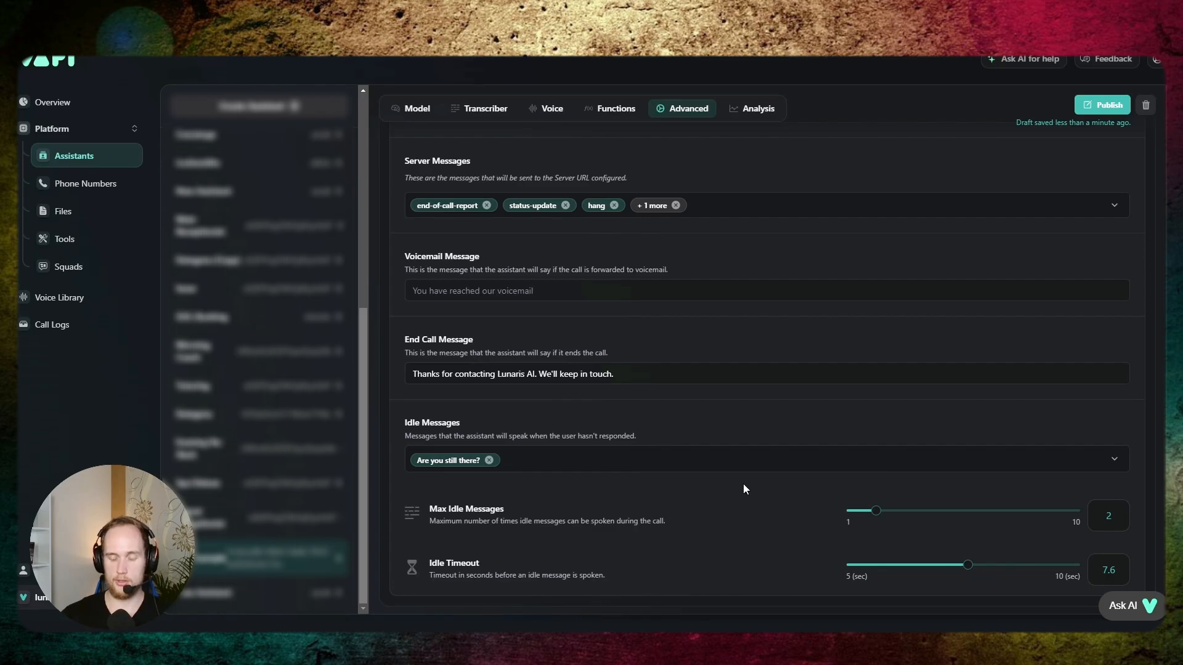
- Set the Silence Timeout in the pipeline configuration to 16 seconds
{"action": "scroll", "coordinate": [727, 494], "scroll_direction": "up", "scroll_amount": 10}
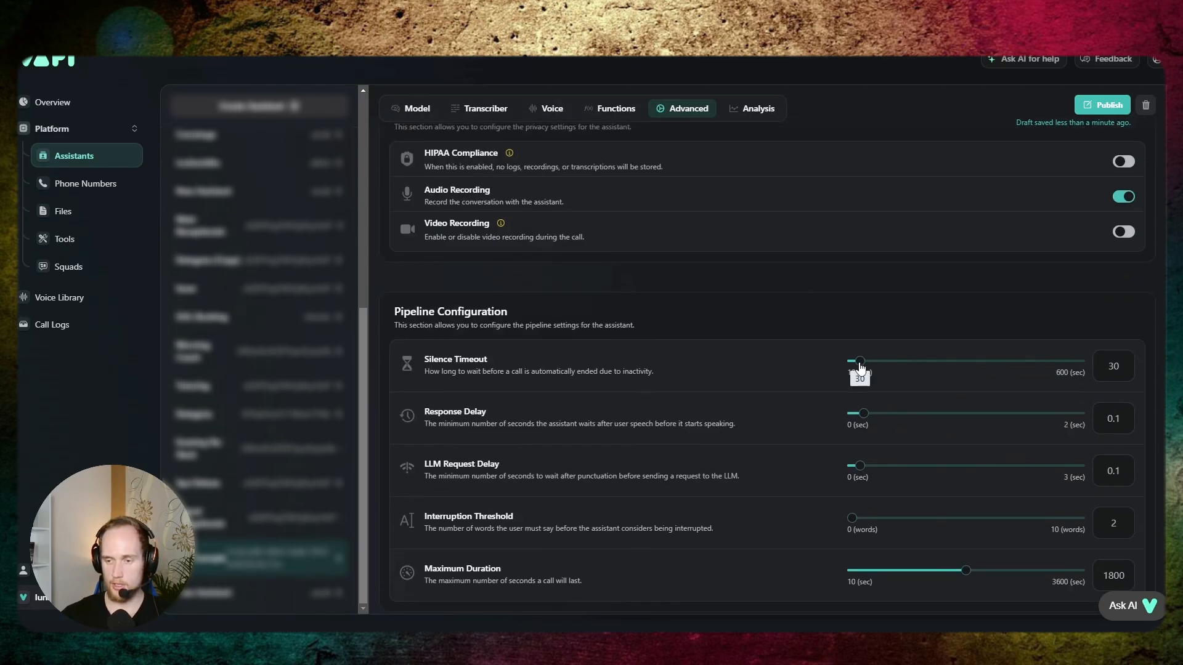
{"action": "left_click_drag", "start_coordinate": [860, 362], "coordinate": [858, 366]}
{"action": "scroll", "coordinate": [991, 549], "scroll_direction": "down", "scroll_amount": 10}
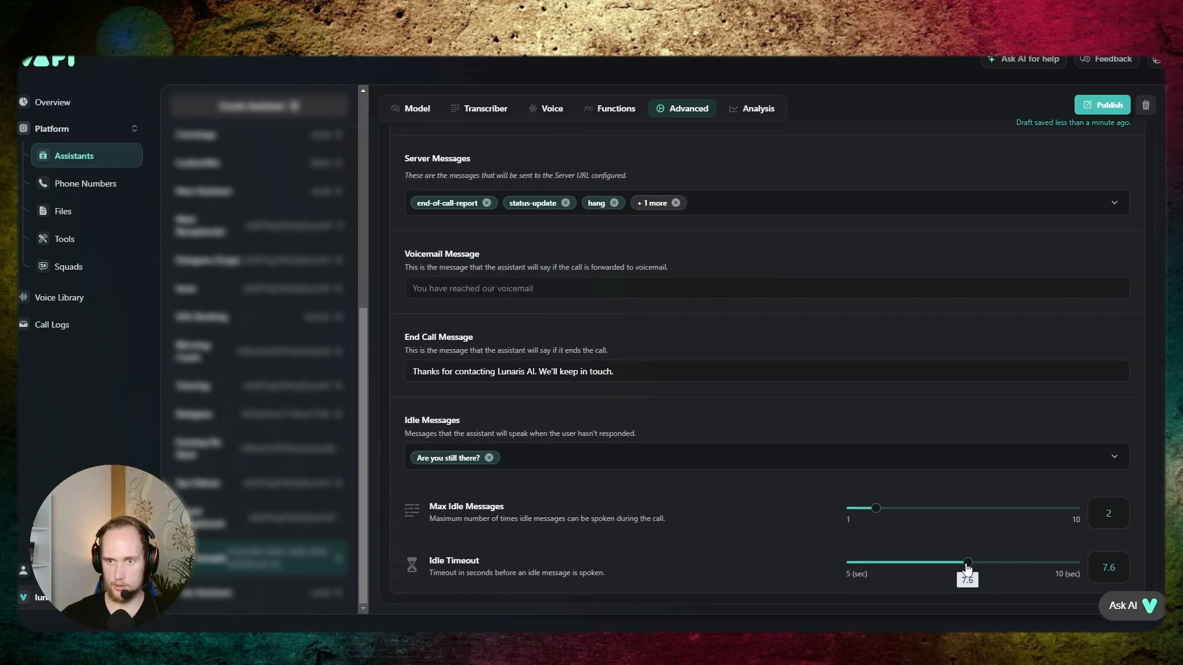
{"action": "scroll", "coordinate": [812, 489], "scroll_direction": "up", "scroll_amount": 8}
{"action": "scroll", "coordinate": [814, 487], "scroll_direction": "up", "scroll_amount": 3}
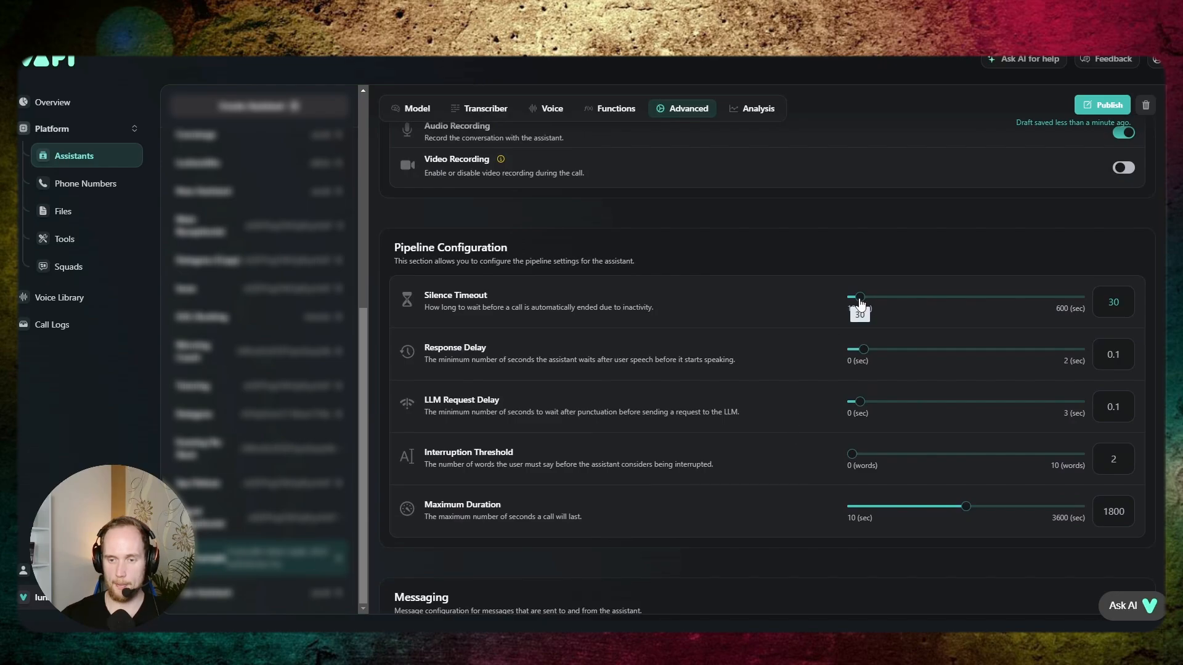
{"action": "left_click_drag", "start_coordinate": [861, 302], "coordinate": [851, 303]}
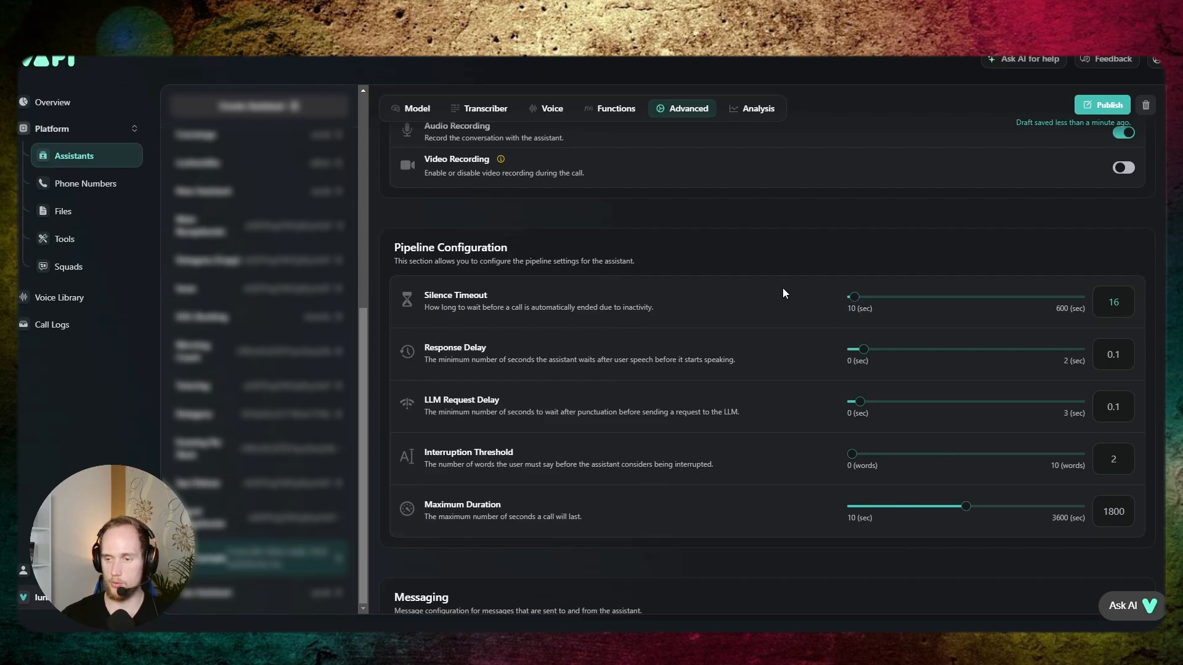
{"action": "scroll", "coordinate": [834, 294], "scroll_direction": "down", "scroll_amount": 10}
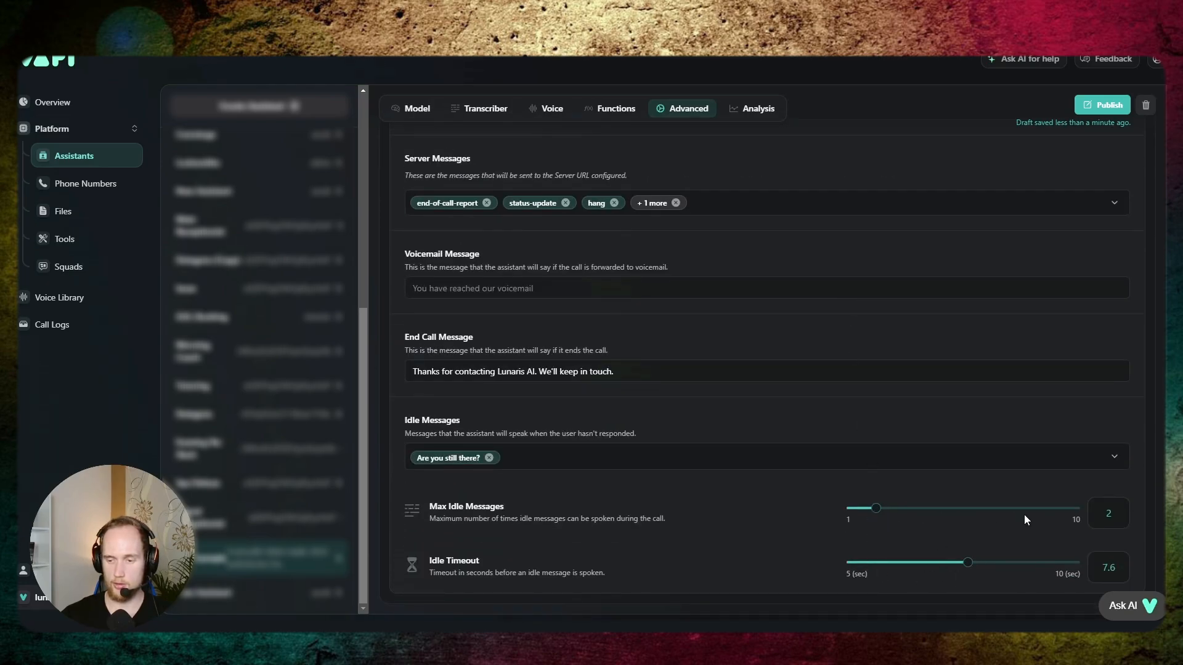
{"action": "scroll", "coordinate": [811, 394], "scroll_direction": "up", "scroll_amount": 10}
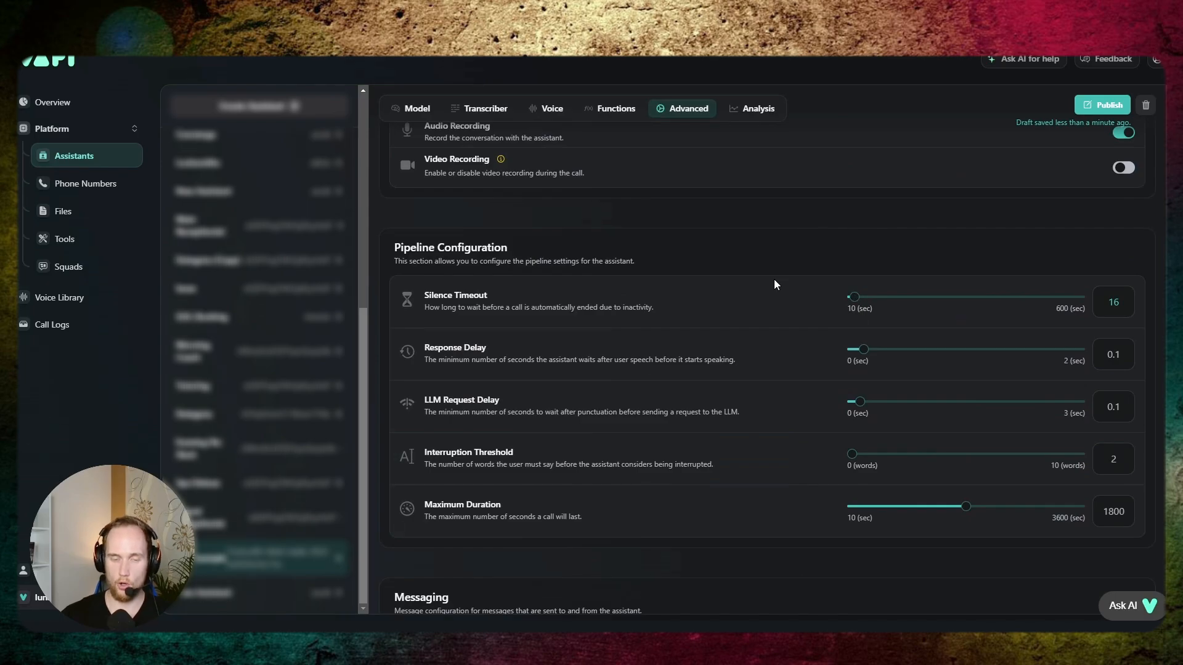
- Look over ToolExample's call analysis settings and its model system prompt
{"action": "scroll", "coordinate": [770, 279], "scroll_direction": "up", "scroll_amount": 2}
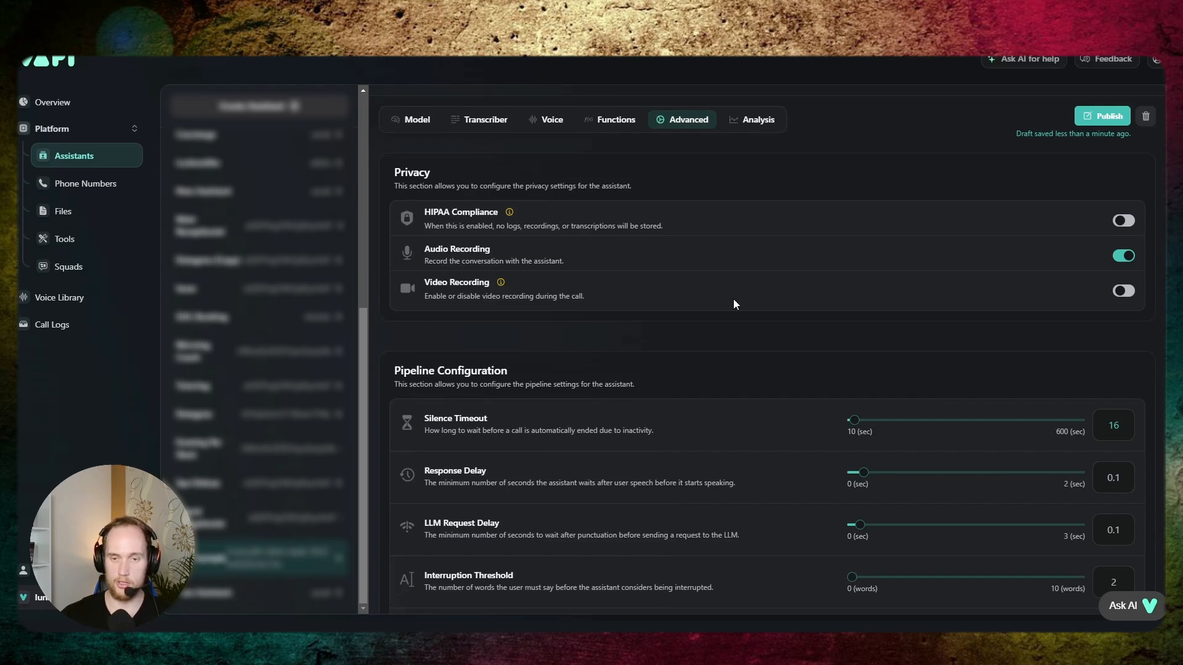
{"action": "scroll", "coordinate": [733, 301], "scroll_direction": "up", "scroll_amount": 2}
{"action": "left_click", "coordinate": [753, 244]}
{"action": "scroll", "coordinate": [723, 336], "scroll_direction": "down", "scroll_amount": 10}
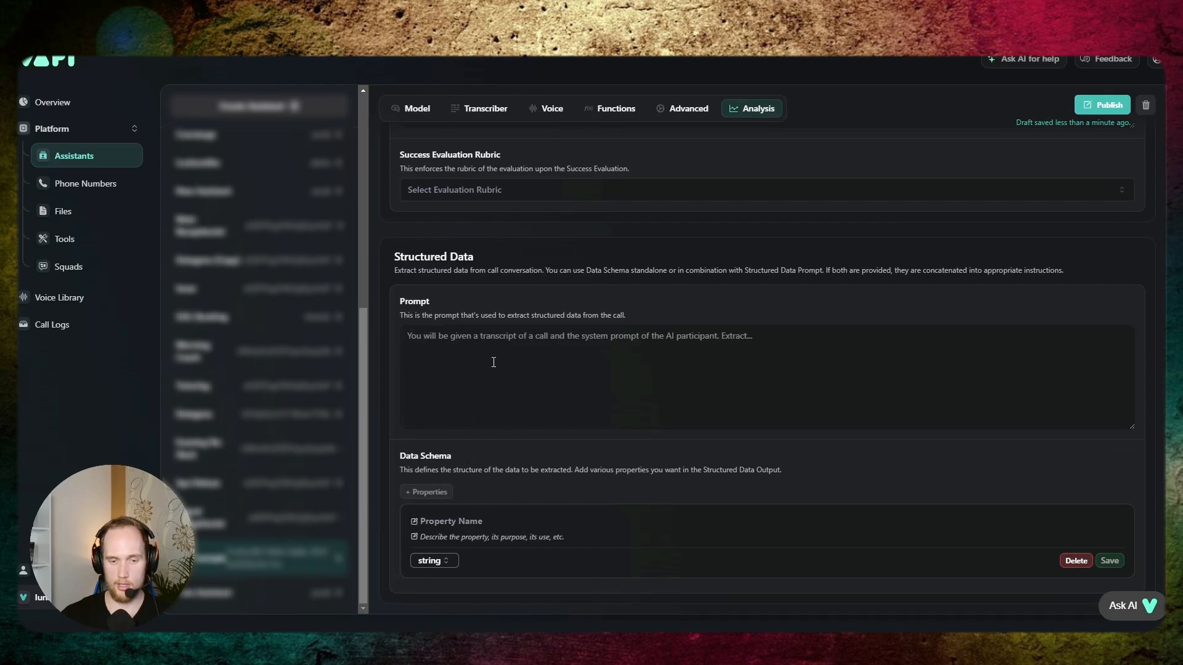
{"action": "scroll", "coordinate": [493, 363], "scroll_direction": "up", "scroll_amount": 10}
{"action": "left_click", "coordinate": [431, 300]}
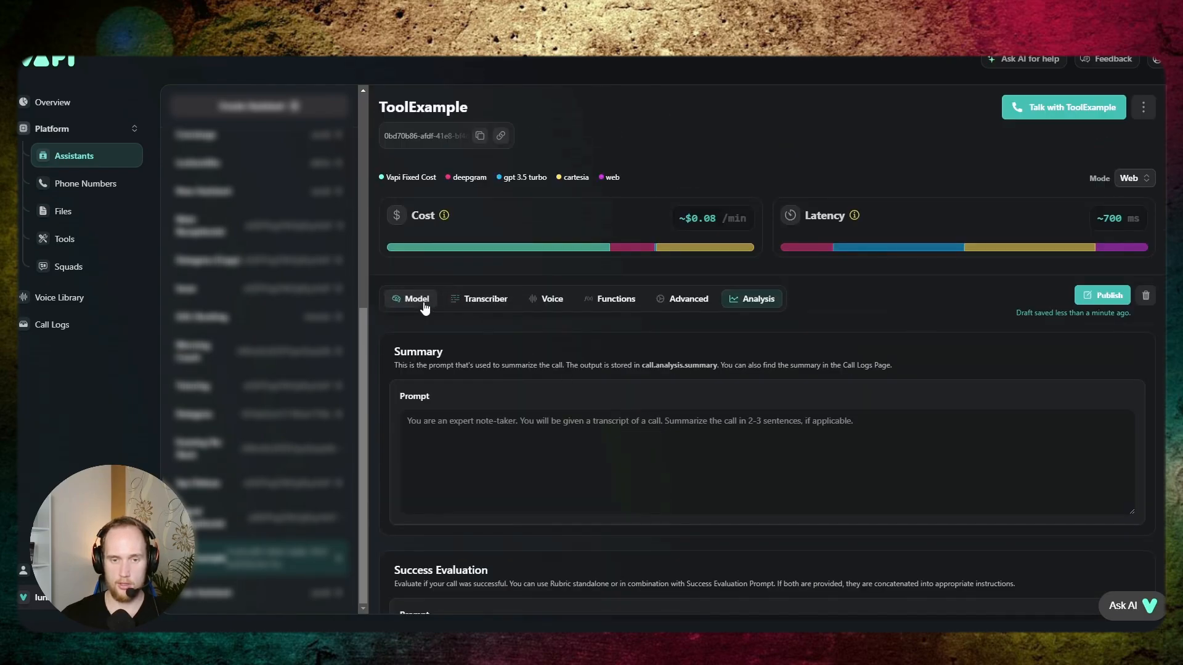
{"action": "scroll", "coordinate": [649, 350], "scroll_direction": "down", "scroll_amount": 2}
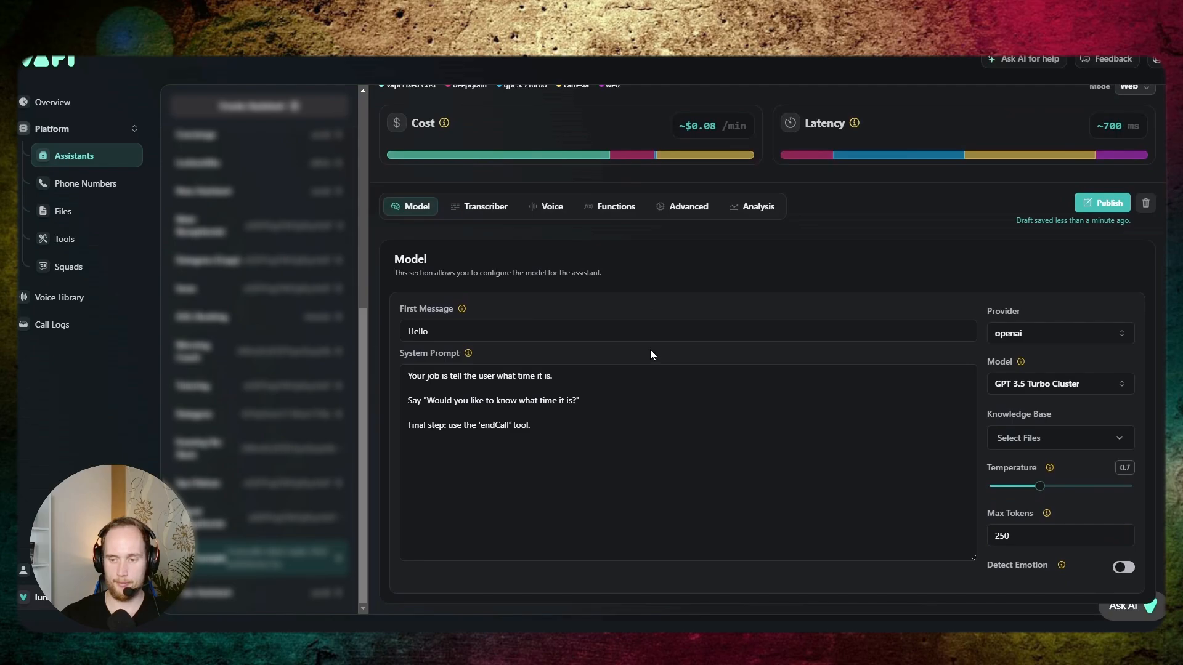
{"action": "left_click", "coordinate": [580, 426]}
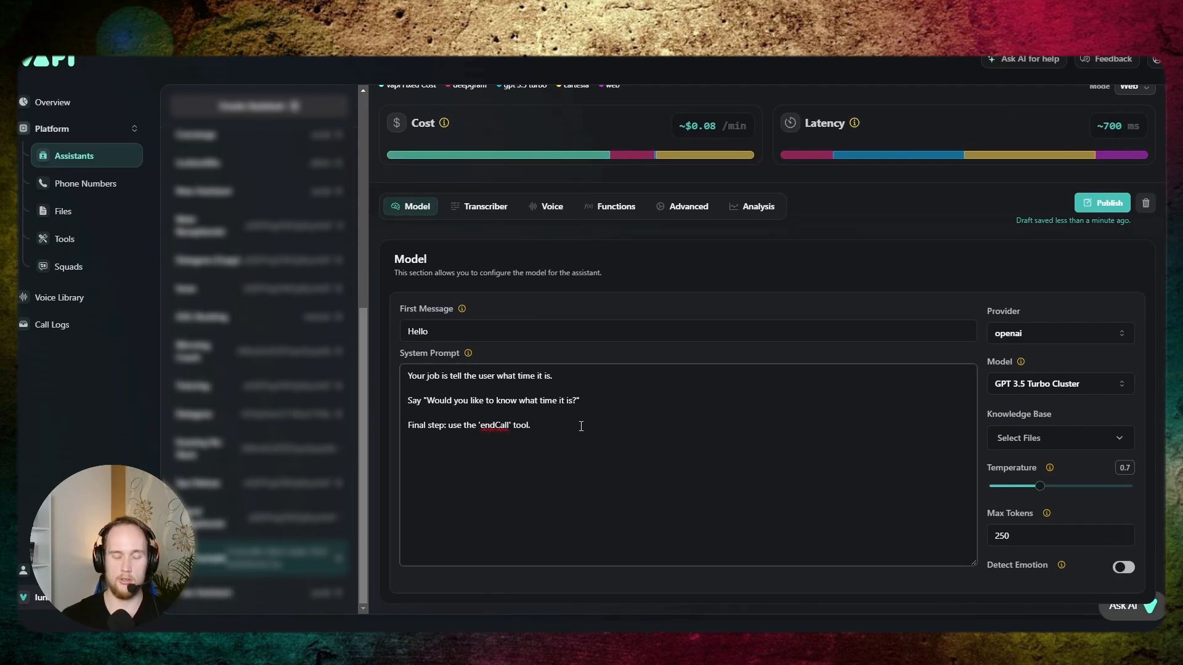
- Go to the tools list and review the time tool's details and properties
{"action": "left_click", "coordinate": [89, 244]}
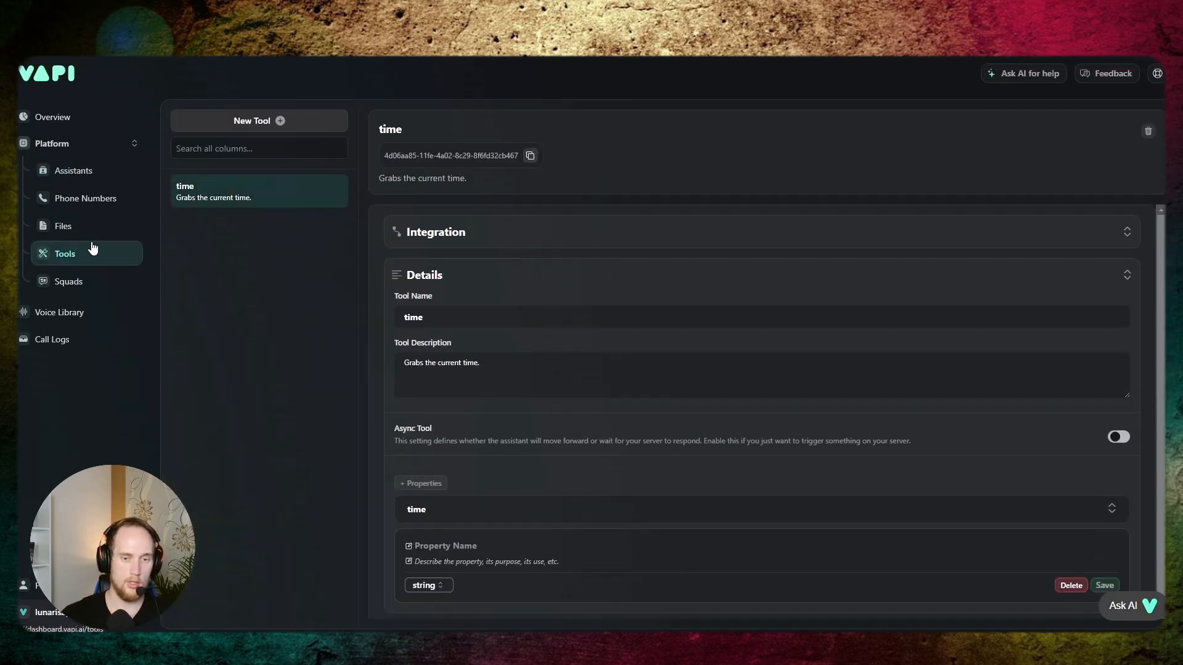
{"action": "scroll", "coordinate": [571, 439], "scroll_direction": "down", "scroll_amount": 1}
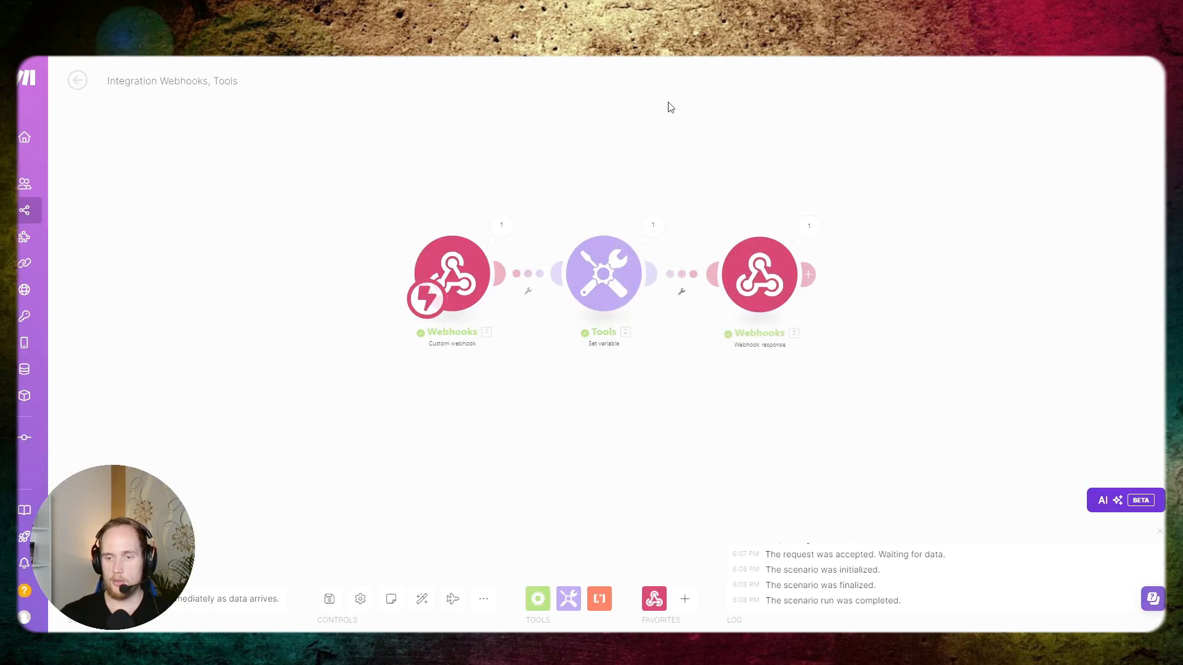
{"action": "left_click_drag", "start_coordinate": [668, 105], "coordinate": [634, 114]}
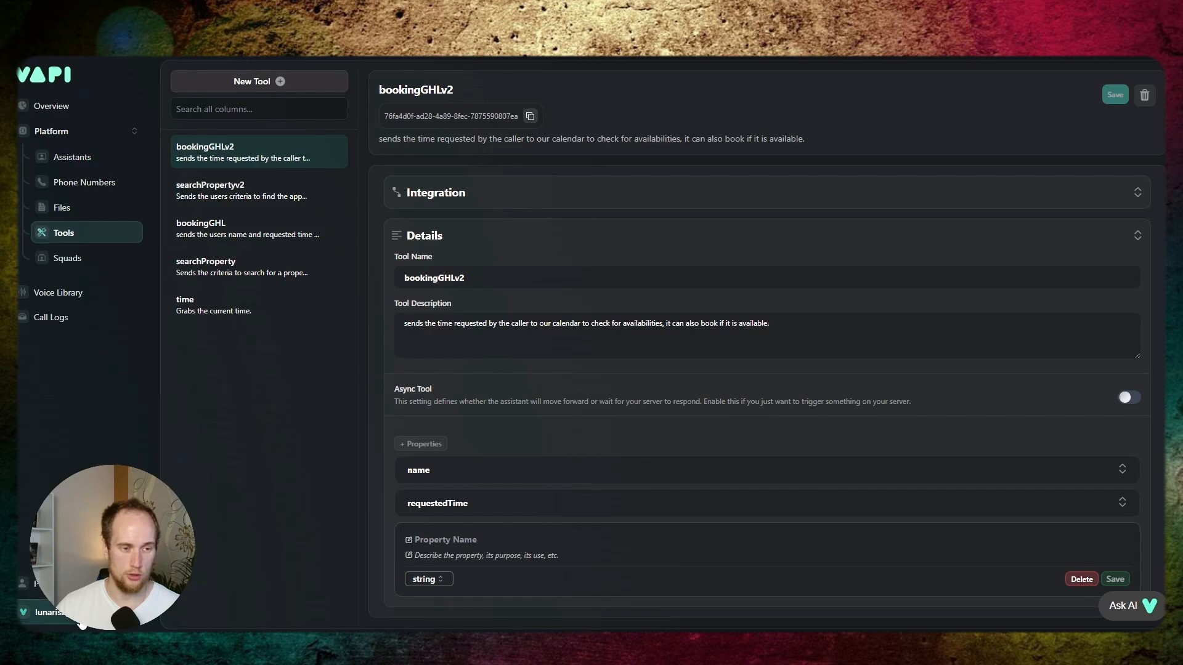
- Check the Make provider option for a new tool, and leave tool creation without saving
{"action": "left_click", "coordinate": [248, 83]}
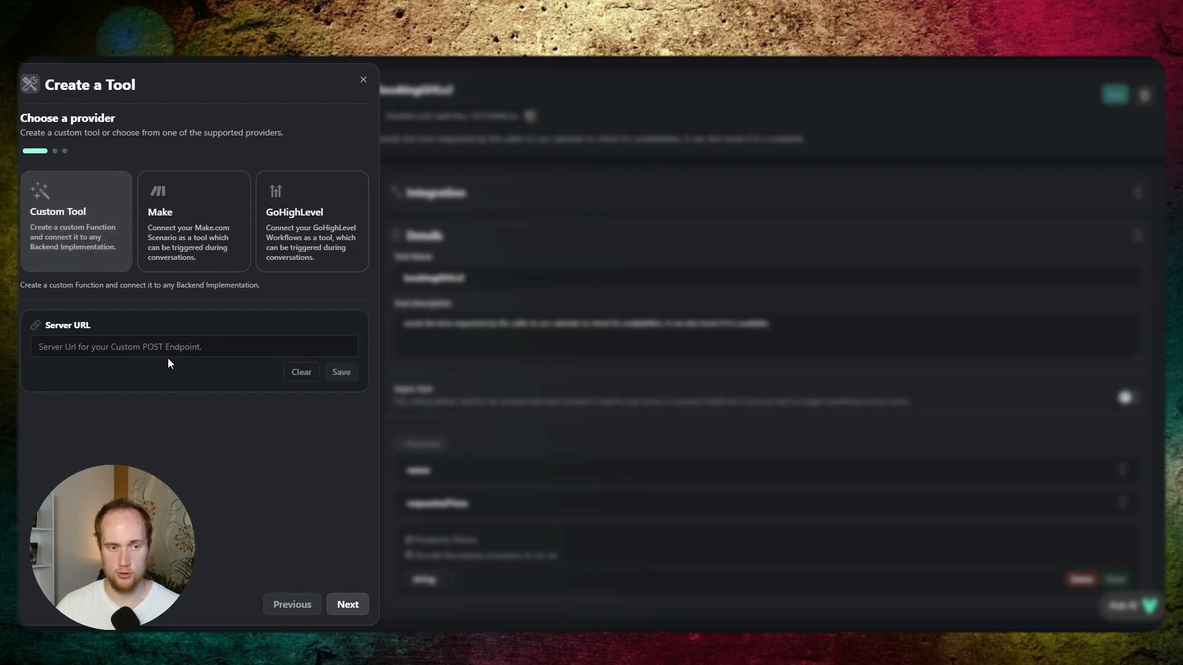
{"action": "left_click", "coordinate": [179, 244]}
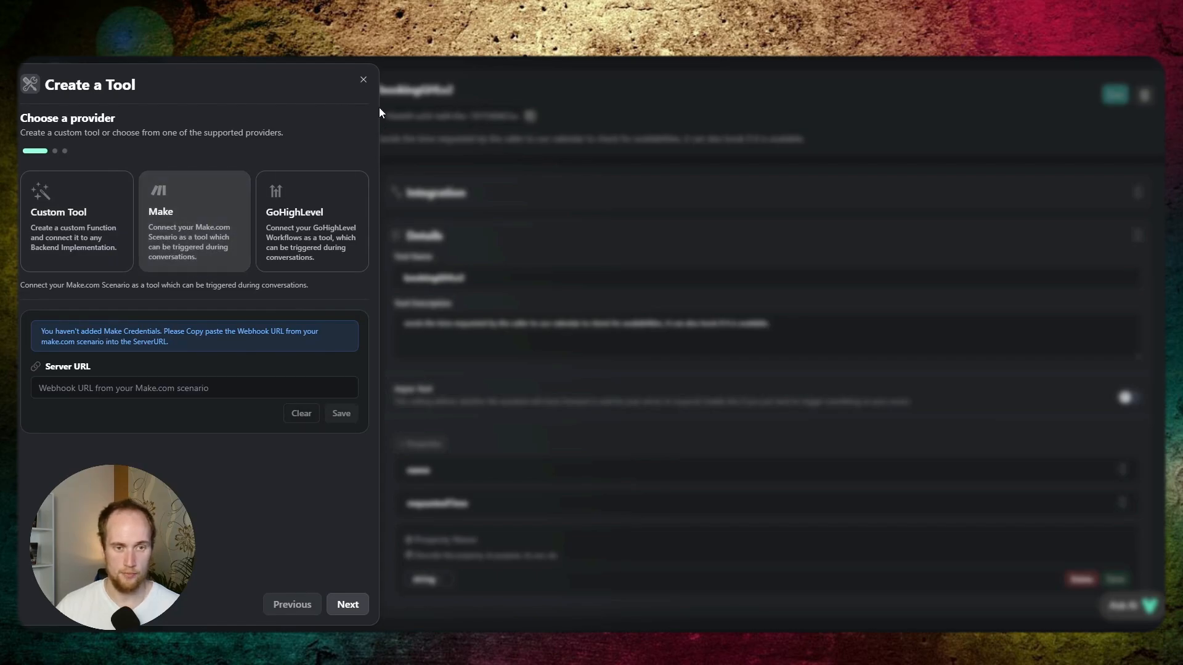
{"action": "left_click", "coordinate": [363, 80]}
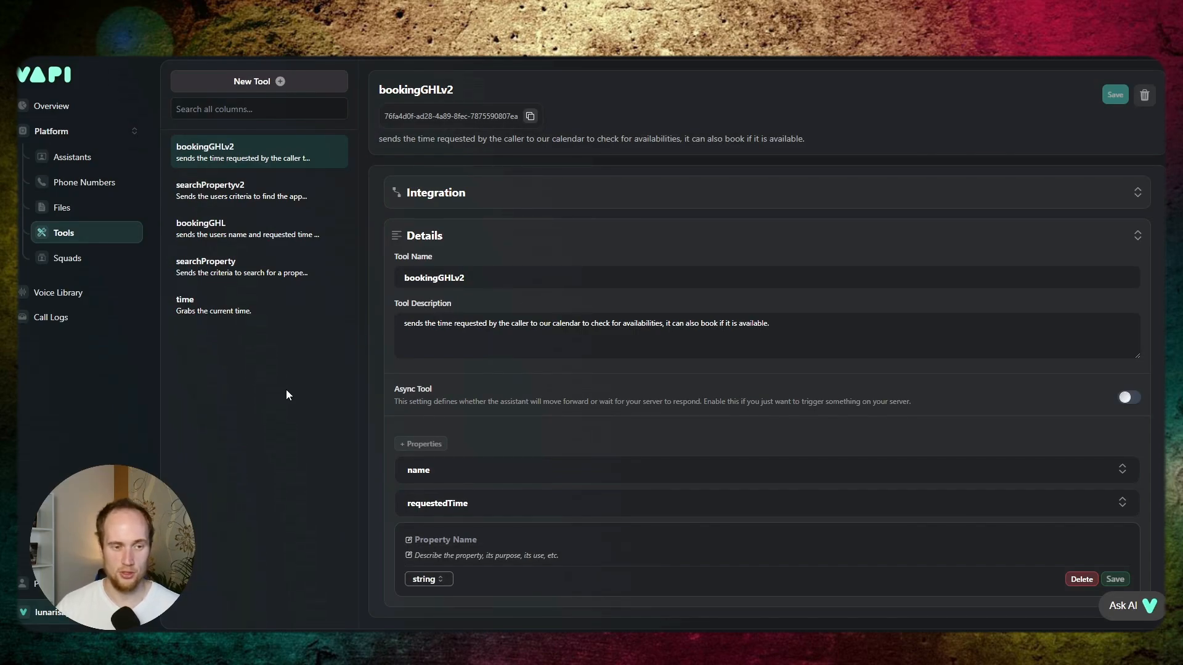
- Open the organization's provider credentials and examine the make.com Region, API Key and Team ID fields under Tool Providers
{"action": "left_click", "coordinate": [54, 612]}
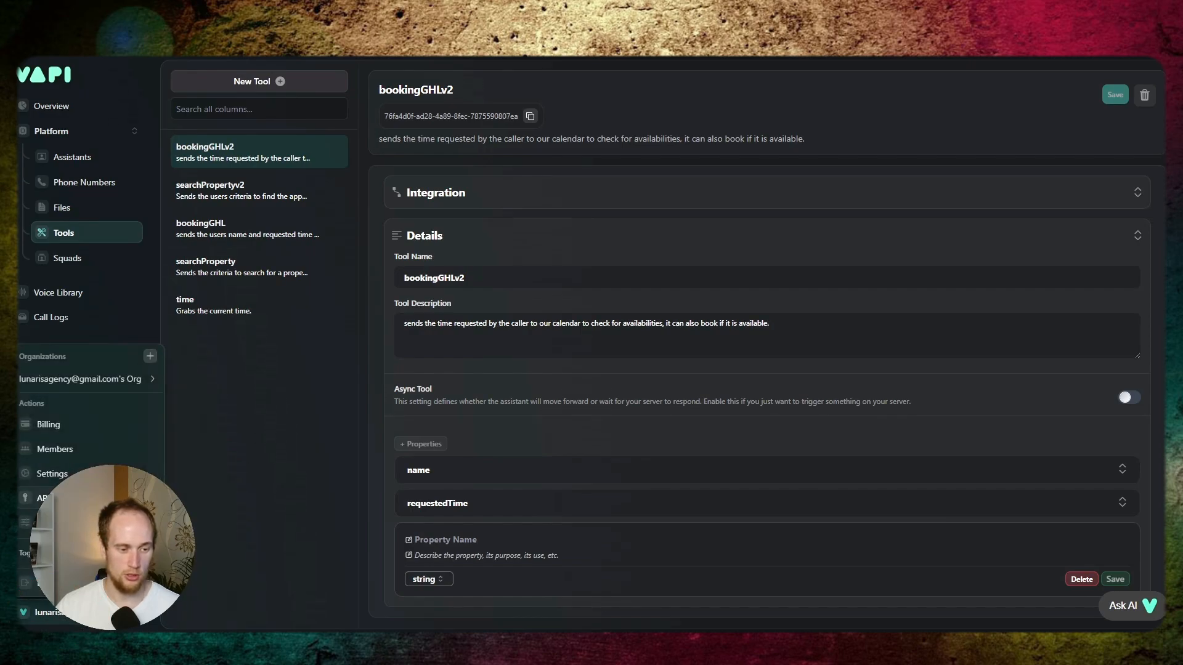
{"action": "left_click", "coordinate": [74, 522]}
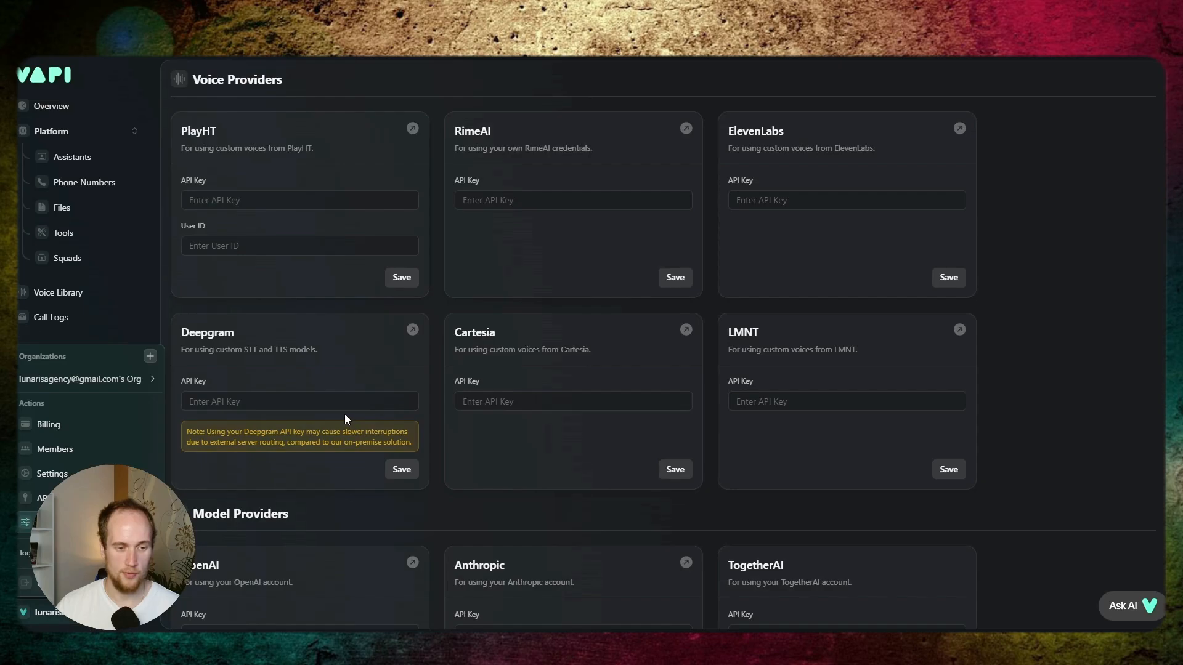
{"action": "left_click", "coordinate": [440, 464]}
{"action": "scroll", "coordinate": [437, 455], "scroll_direction": "down", "scroll_amount": 6}
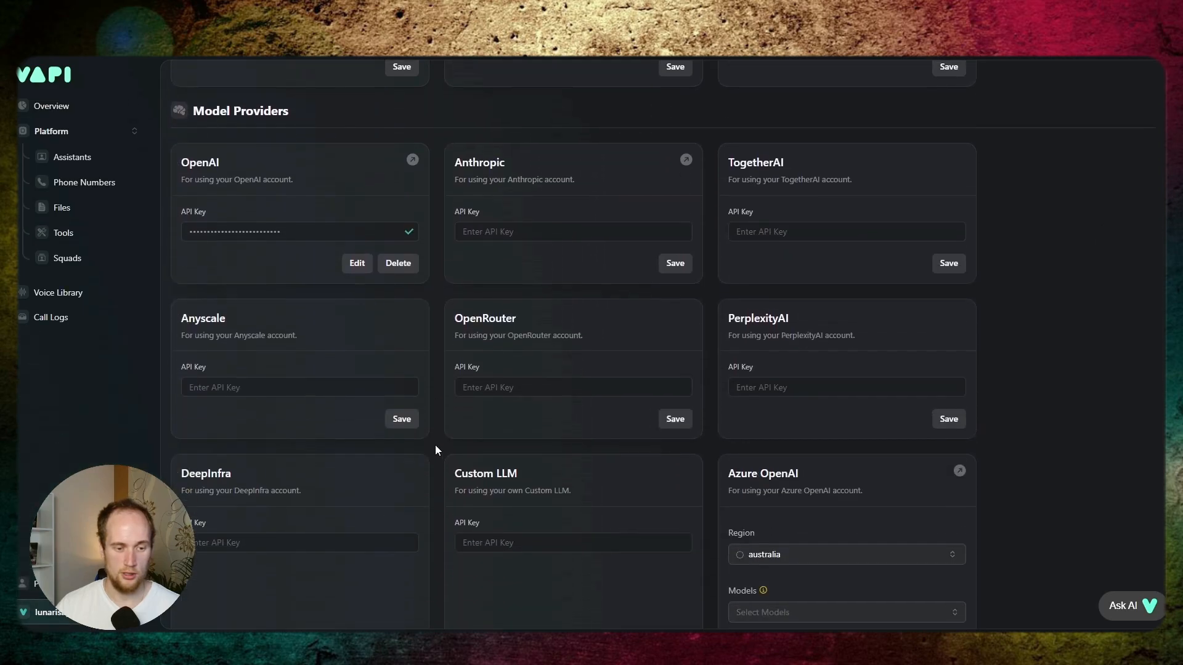
{"action": "scroll", "coordinate": [436, 444], "scroll_direction": "down", "scroll_amount": 10}
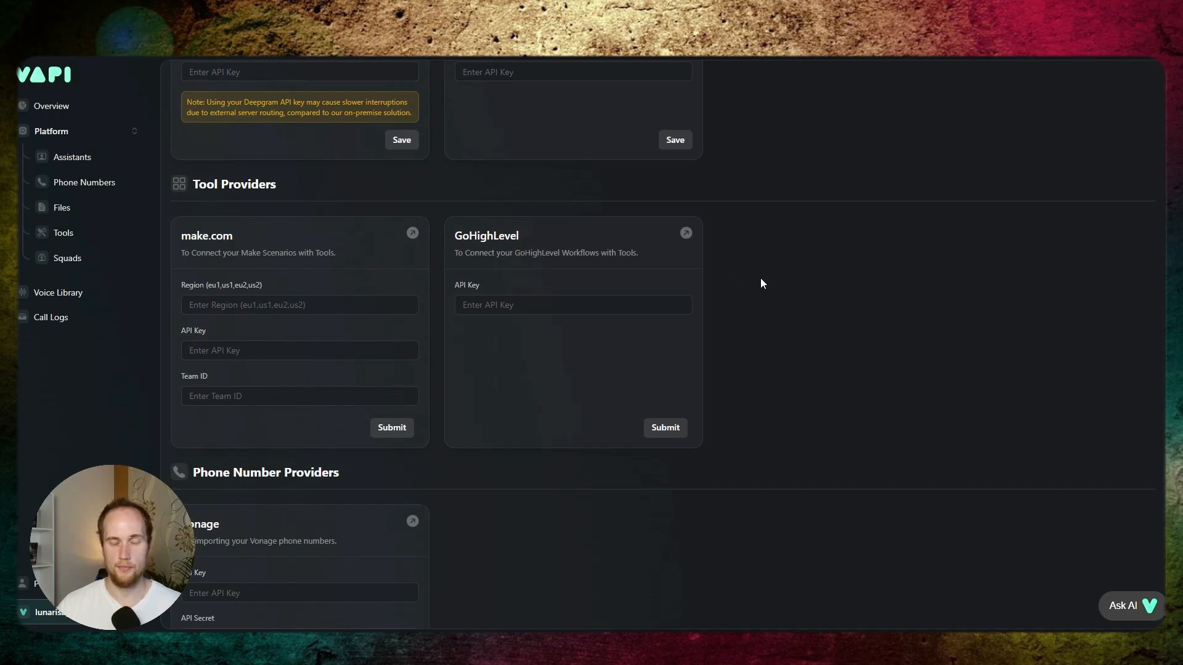
{"action": "left_click", "coordinate": [274, 305]}
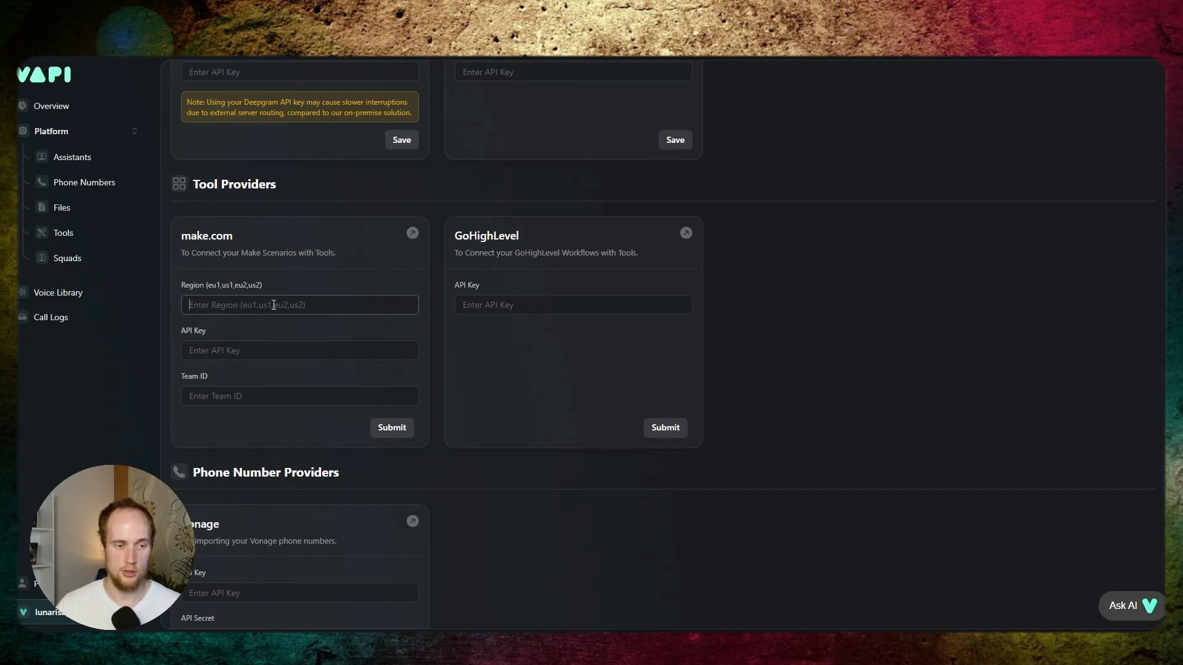
{"action": "left_click", "coordinate": [258, 351]}
{"action": "left_click", "coordinate": [216, 391]}
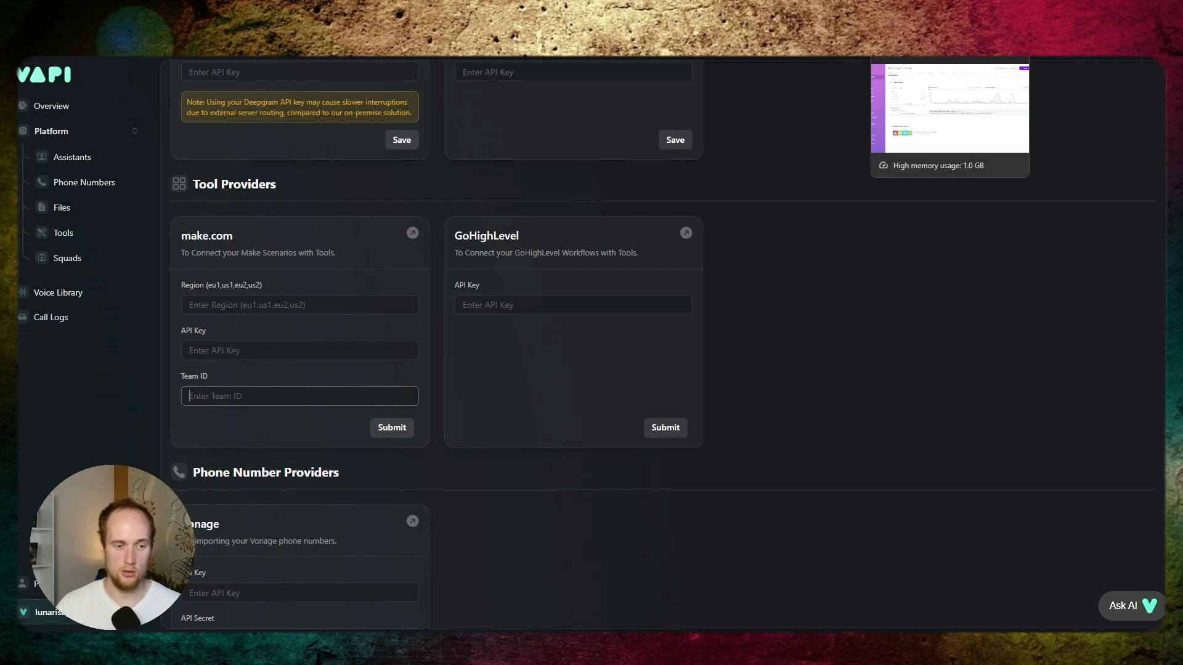
- Switch to Make and look at the My Team page and the account profile for the connection details
{"action": "left_click", "coordinate": [912, 14]}
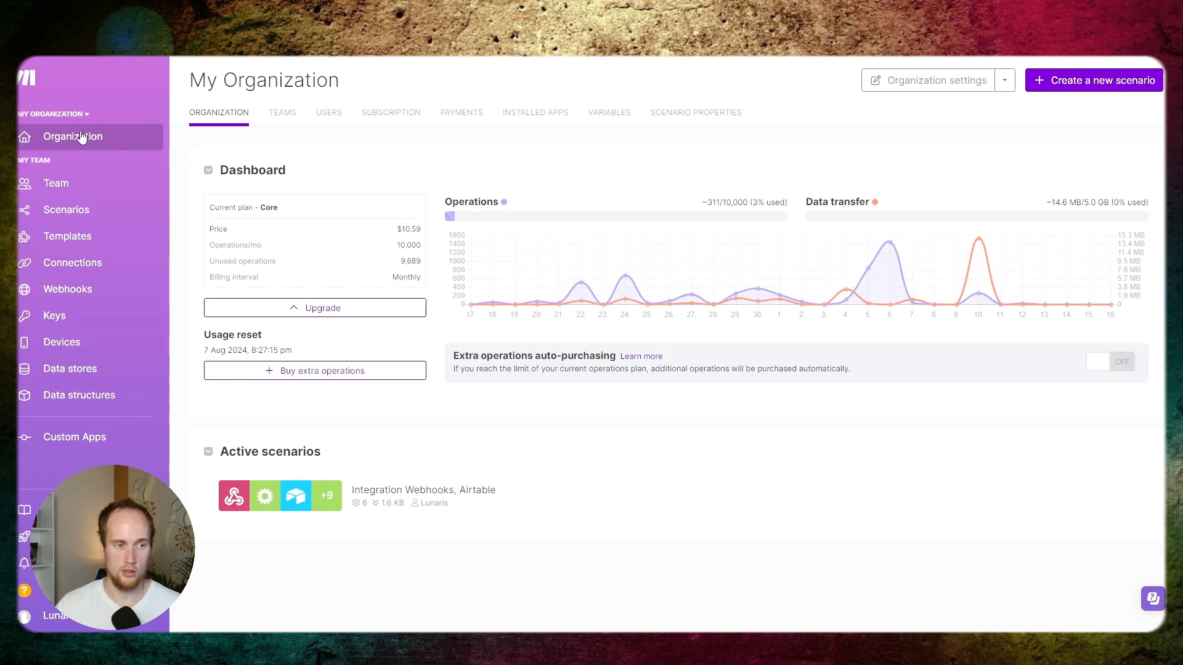
{"action": "left_click", "coordinate": [55, 183]}
{"action": "mouse_move", "coordinate": [25, 616]}
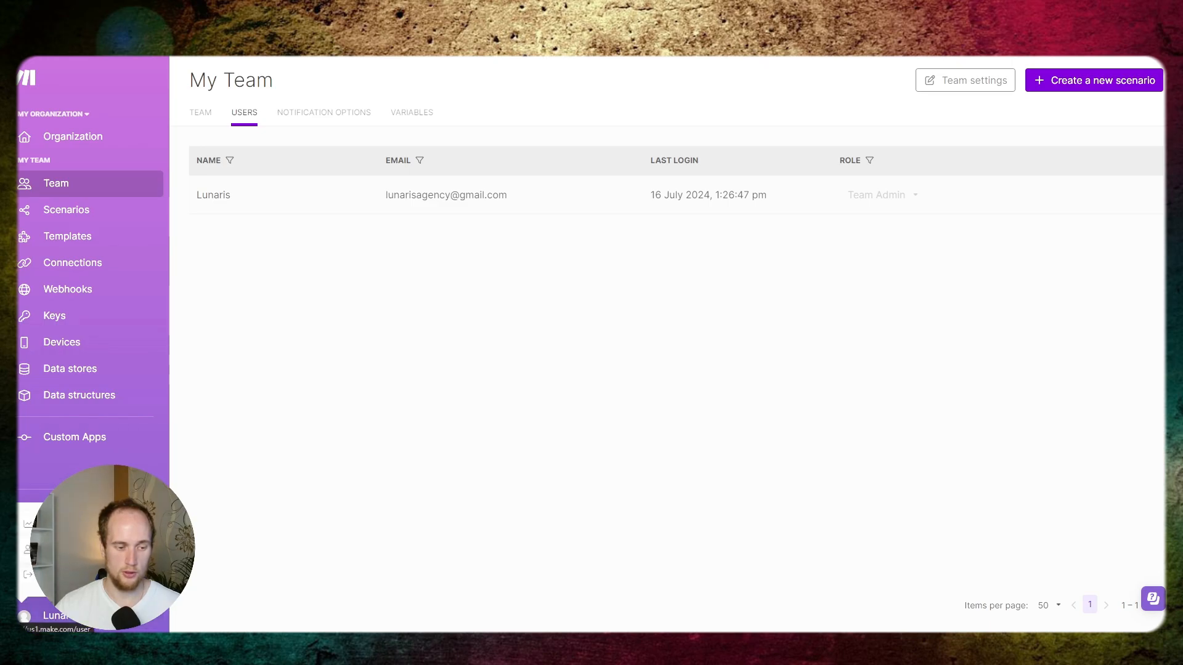
{"action": "left_click", "coordinate": [55, 549]}
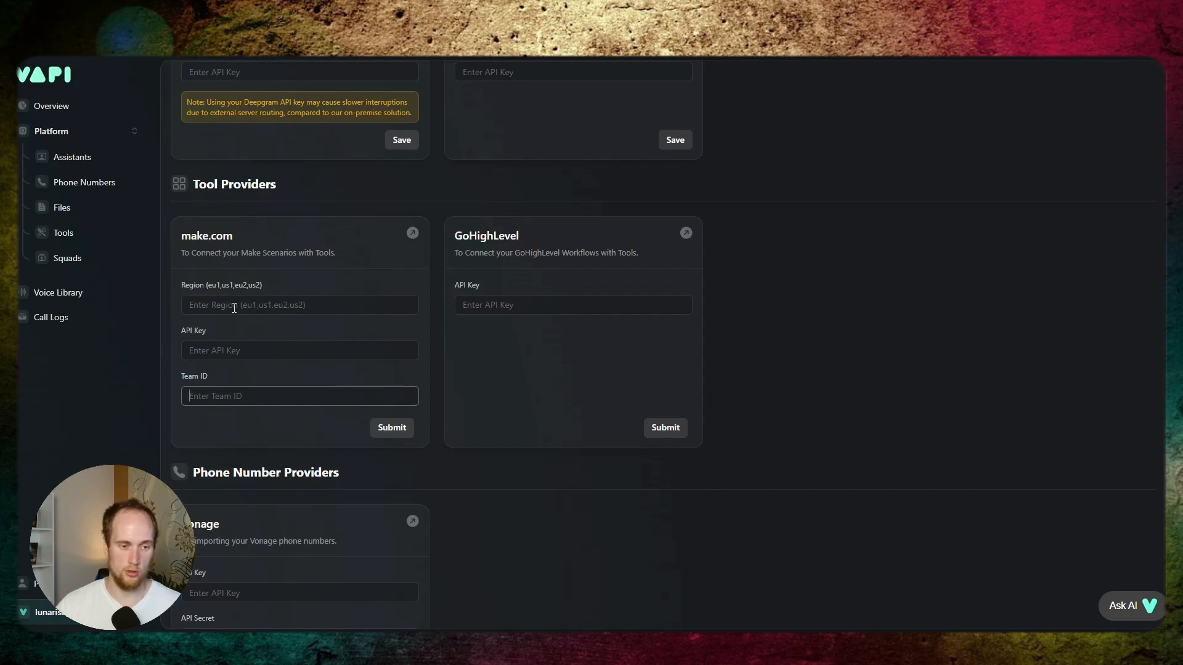
- Set the make.com tool provider's region to us1
{"action": "left_click", "coordinate": [234, 306]}
{"action": "type", "text": "us1"}
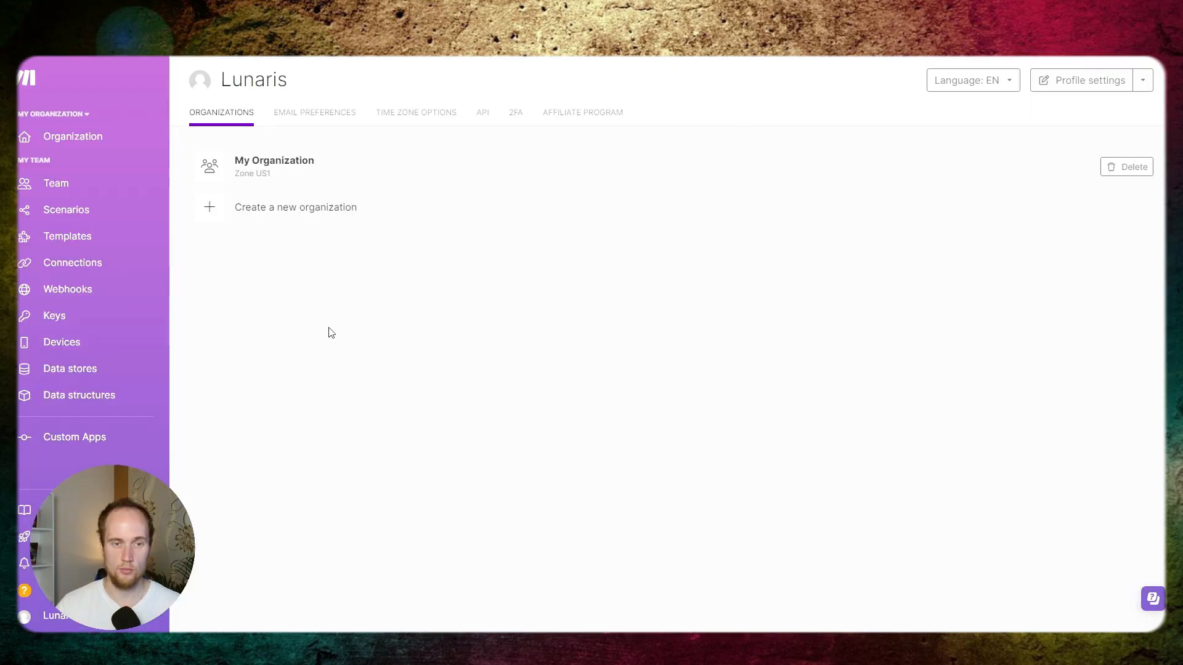
- In the Make profile's API settings, create a token labelled Vapi with all scopes selected
{"action": "left_click", "coordinate": [481, 115]}
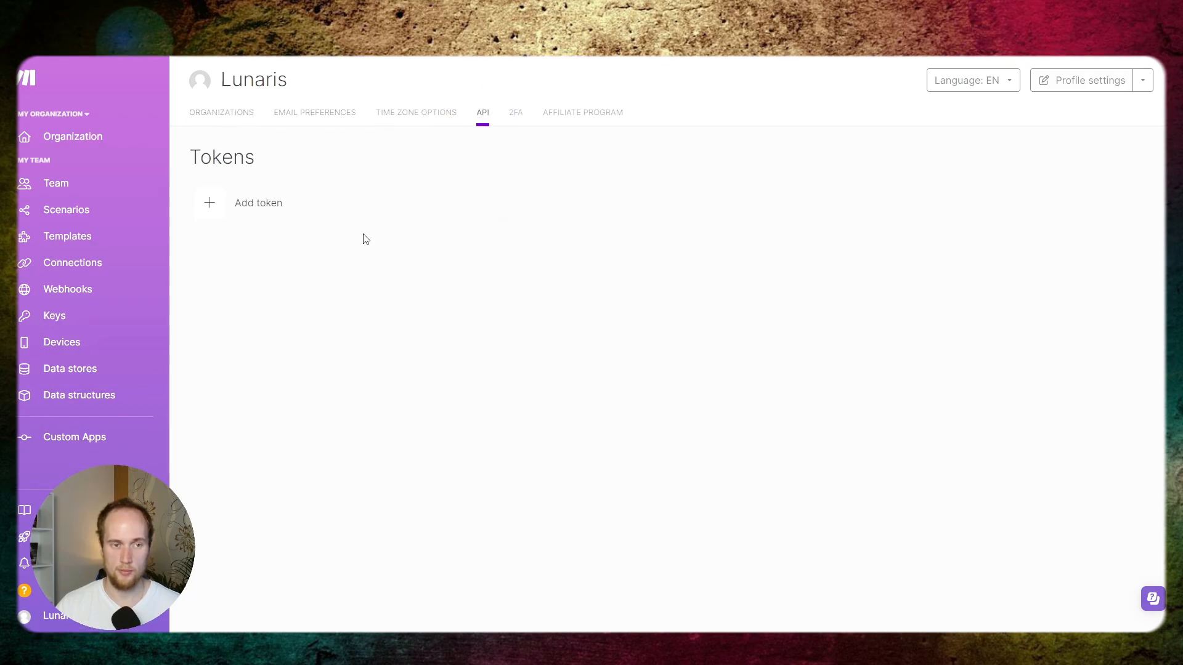
{"action": "left_click", "coordinate": [213, 205]}
{"action": "left_click", "coordinate": [529, 145]}
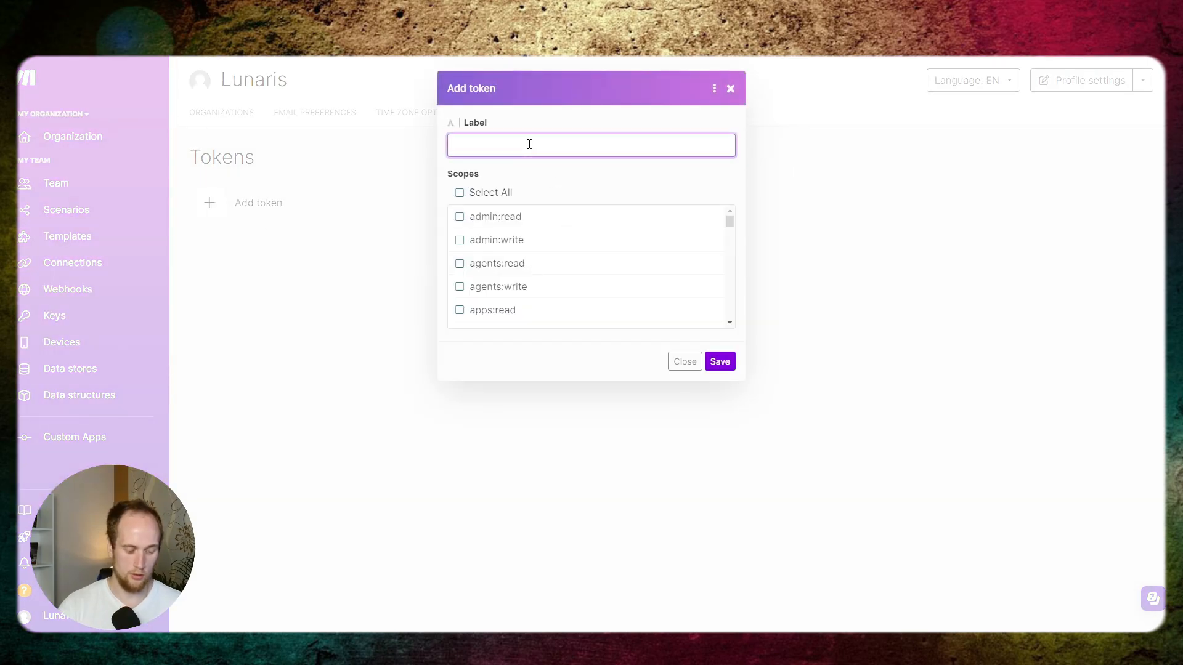
{"action": "type", "text": "Vapi"}
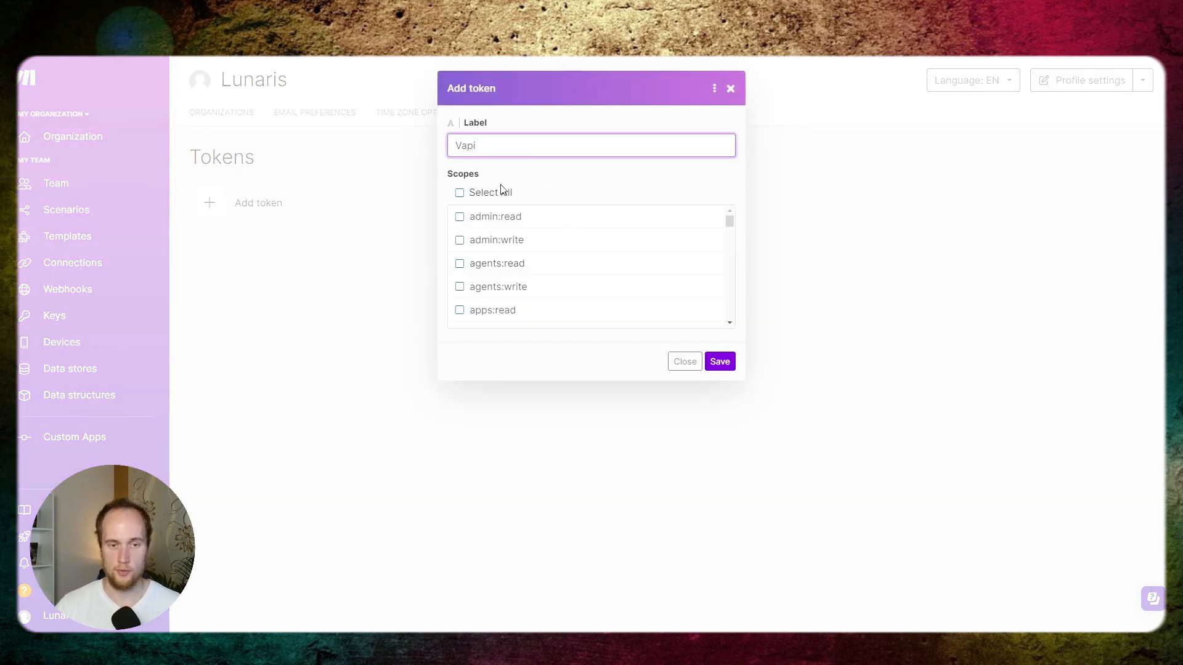
{"action": "left_click", "coordinate": [459, 193]}
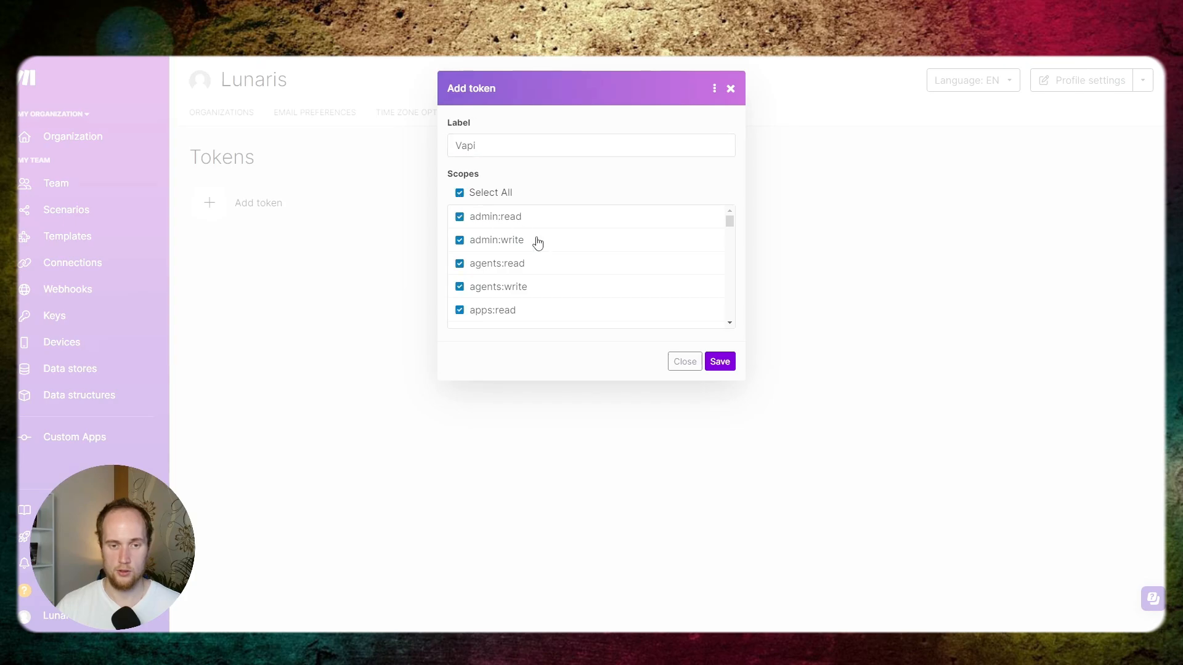
{"action": "left_click", "coordinate": [713, 365]}
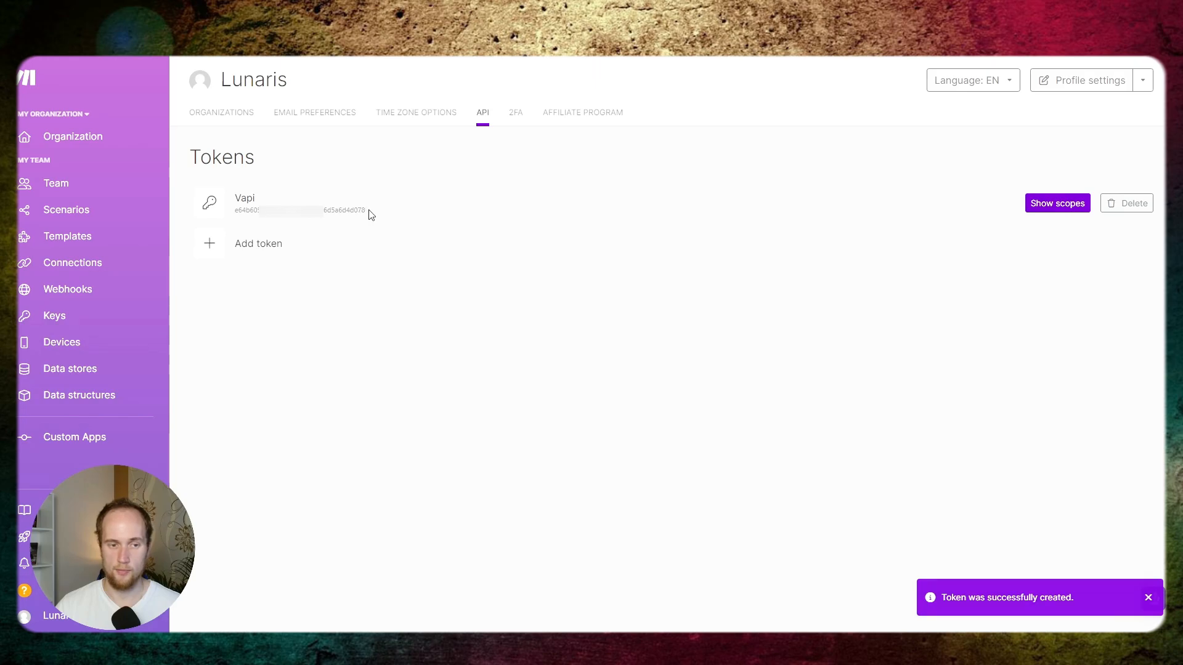
- Copy the new Vapi token from Make and paste it as the make.com API key in Vapi
{"action": "left_click_drag", "start_coordinate": [372, 214], "coordinate": [237, 217]}
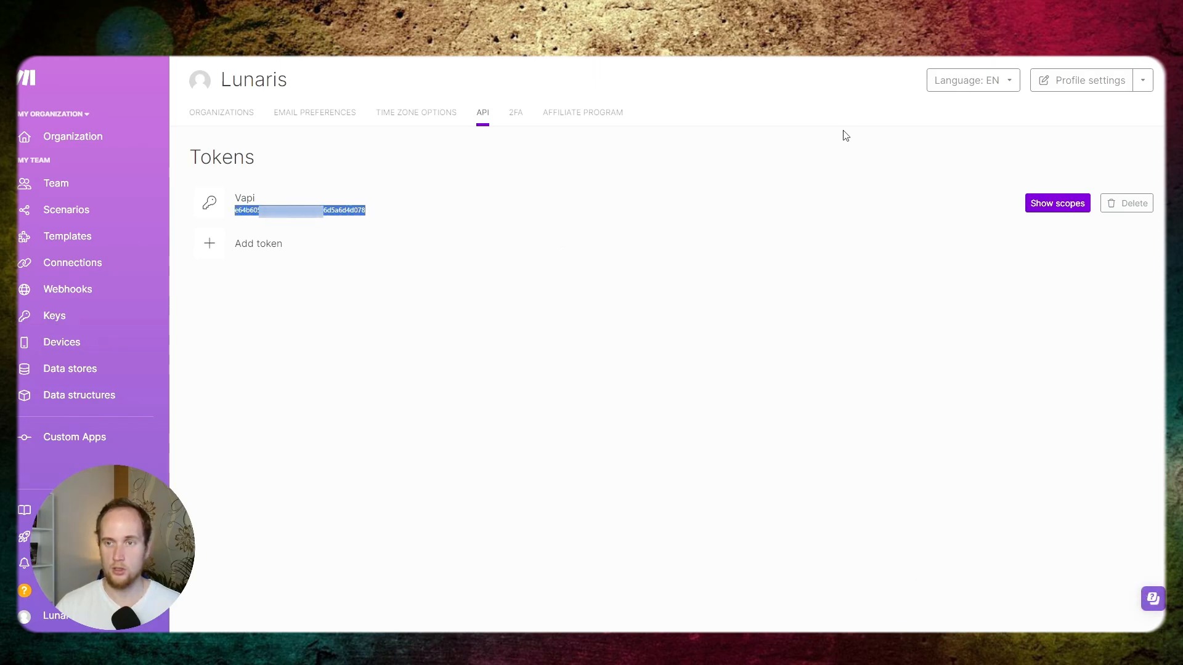
{"action": "key", "text": "alt+Tab"}
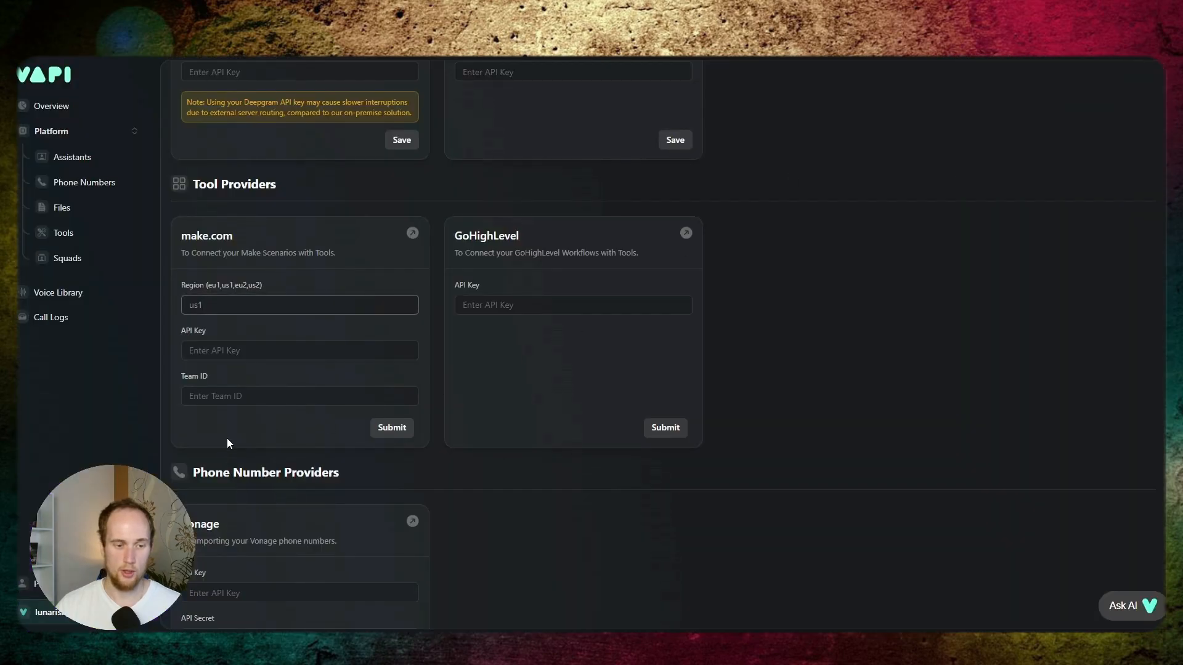
{"action": "left_click", "coordinate": [228, 352]}
{"action": "key", "text": "ctrl+v"}
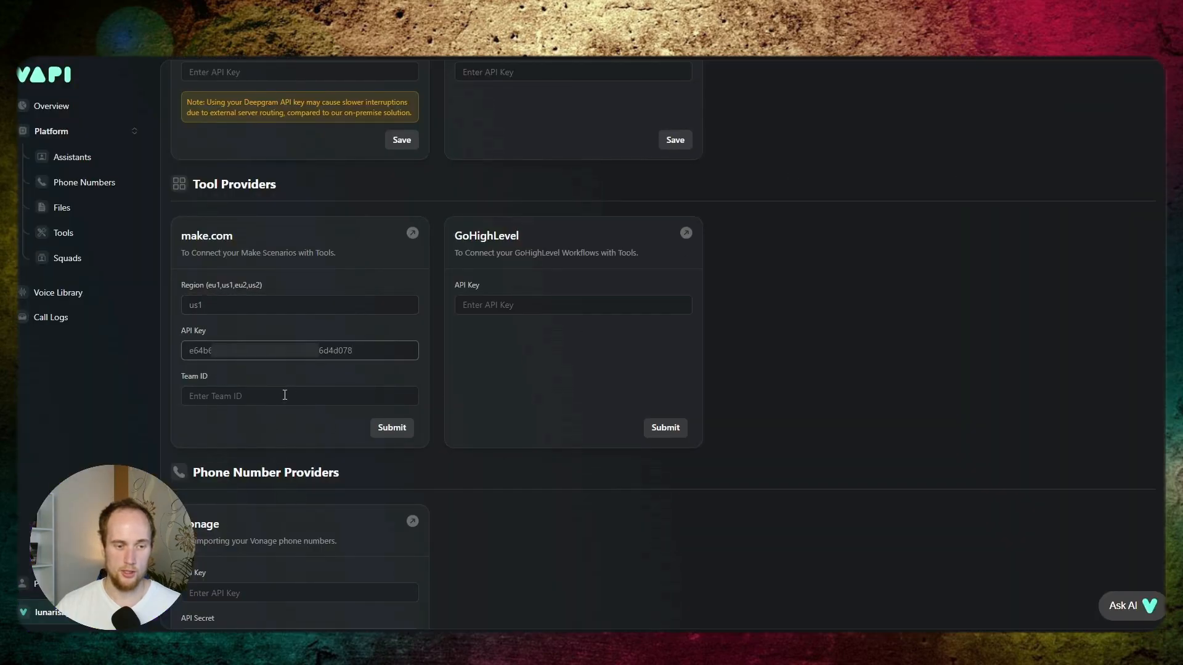
- Copy the team ID from the Make team variables into Vapi's make.com Team ID field and submit the credentials
{"action": "left_click", "coordinate": [272, 402]}
{"action": "key", "text": "alt+Tab"}
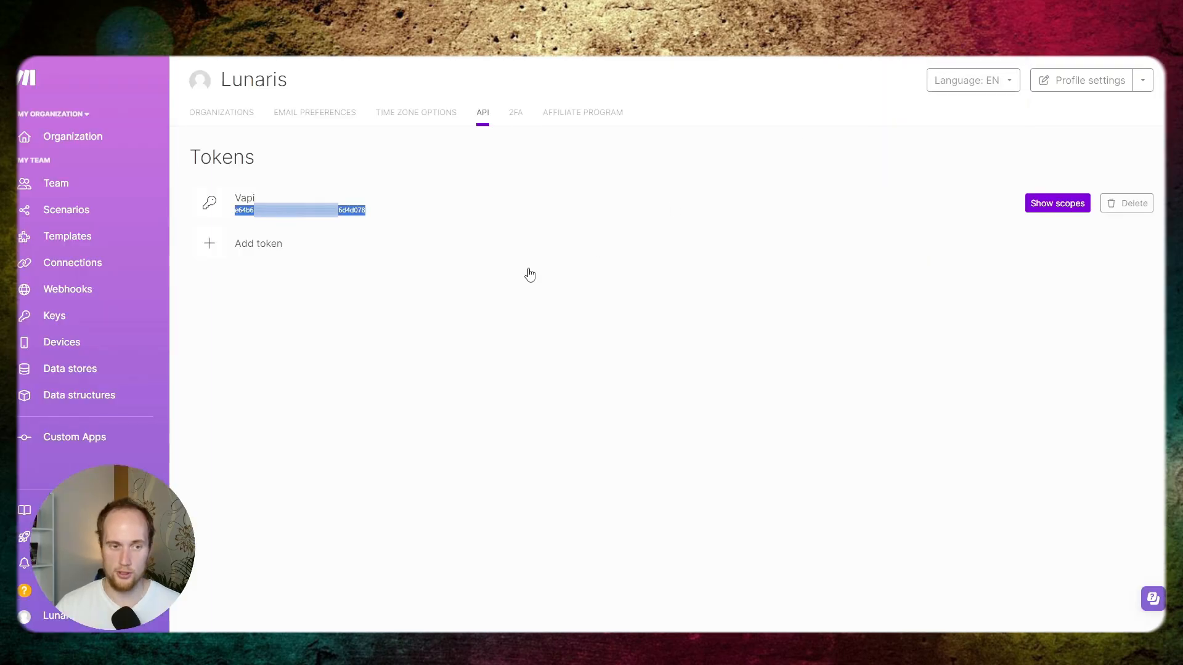
{"action": "left_click", "coordinate": [411, 313]}
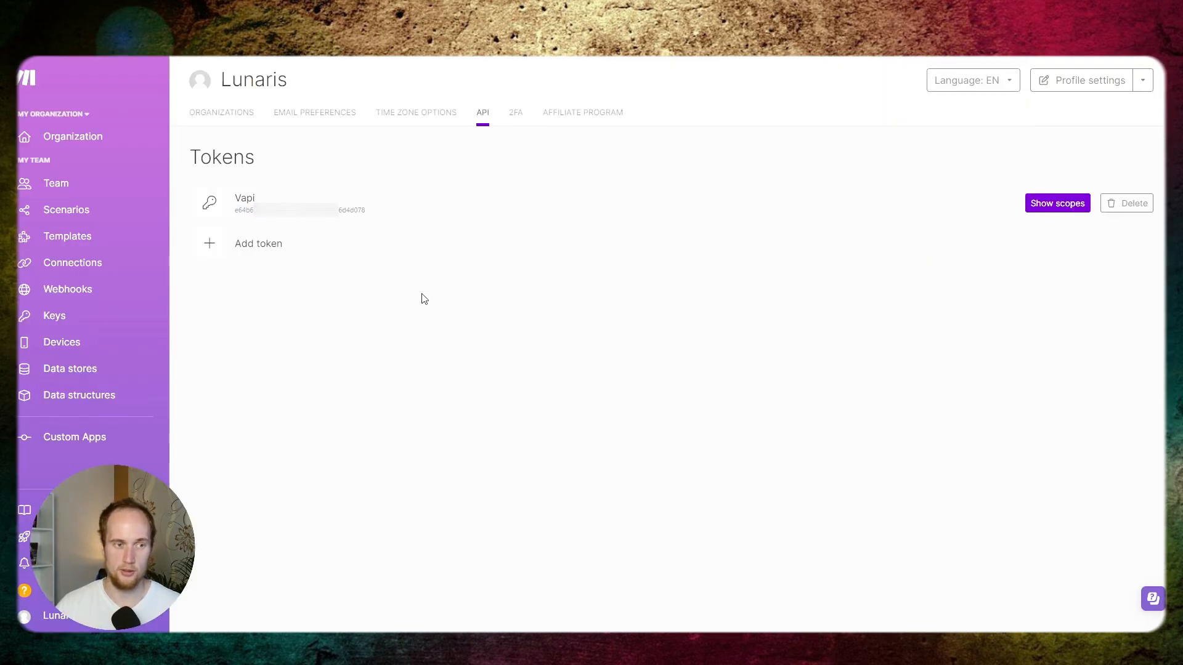
{"action": "left_click", "coordinate": [108, 183]}
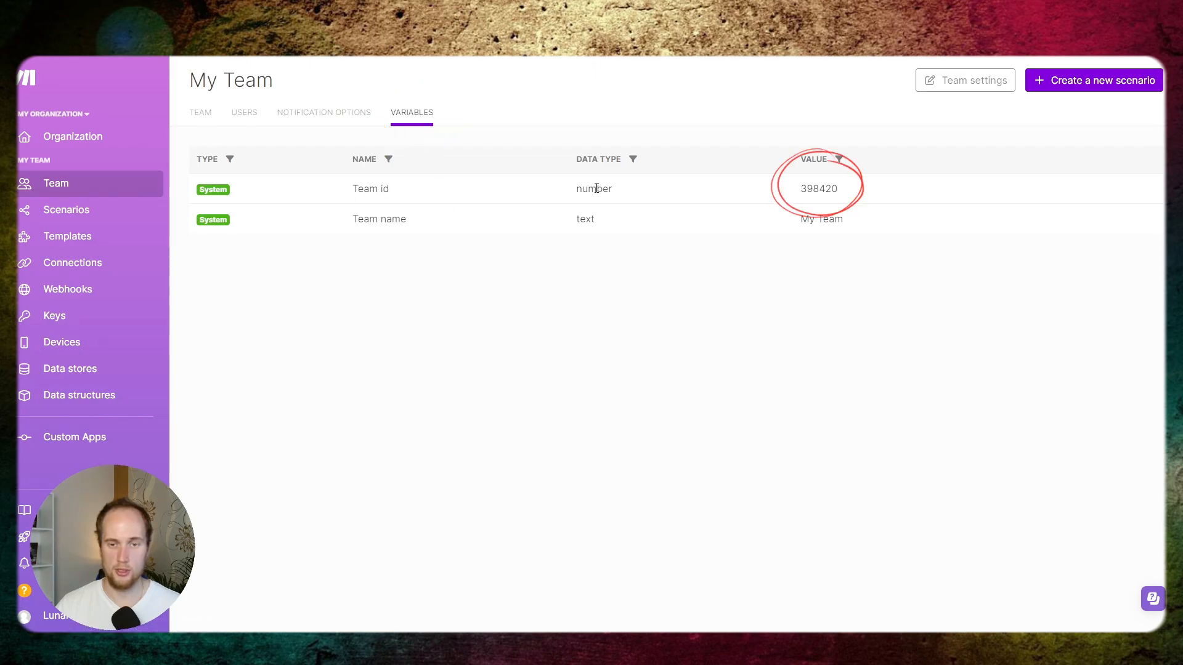
{"action": "left_click_drag", "start_coordinate": [801, 190], "coordinate": [855, 195]}
{"action": "key", "text": "ctrl+c"}
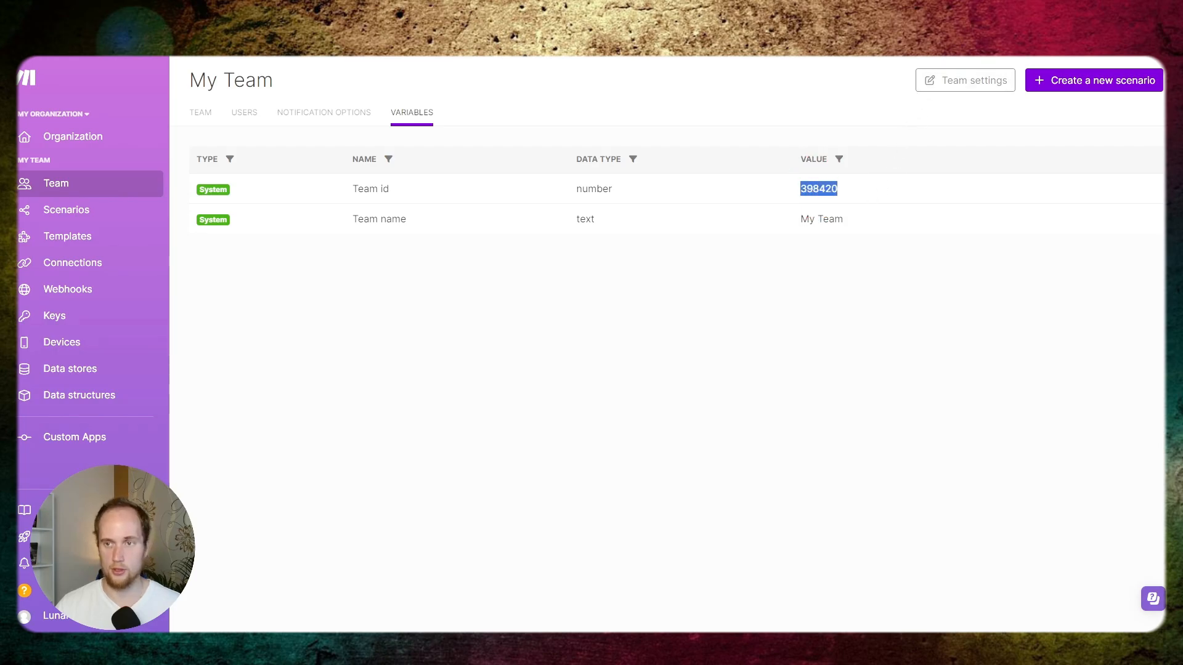
{"action": "key", "text": "ctrl+Tab"}
{"action": "key", "text": "ctrl+v"}
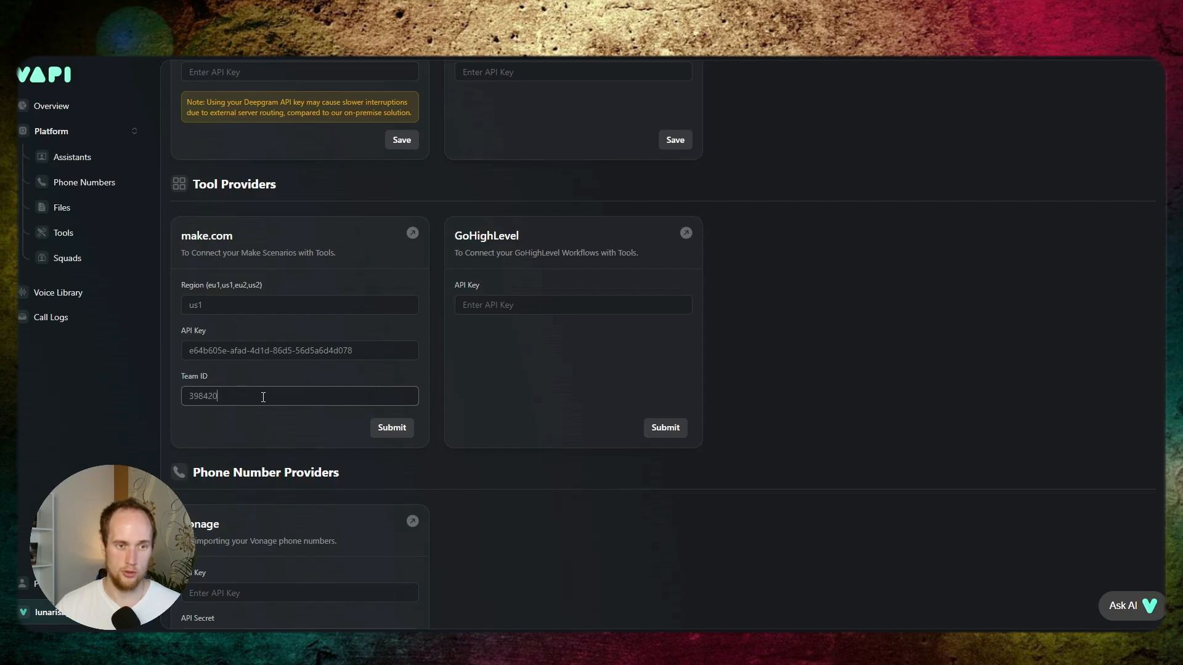
{"action": "left_click", "coordinate": [392, 428]}
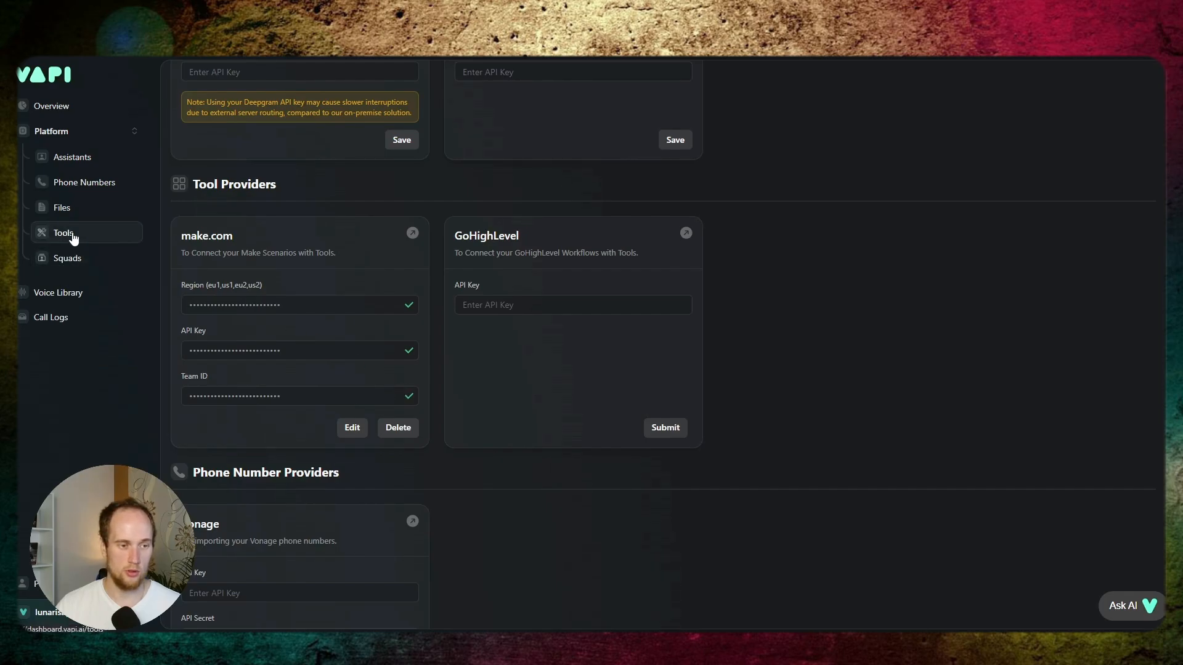
- Go to the tools list and start a new tool using the Make provider
{"action": "left_click", "coordinate": [73, 238]}
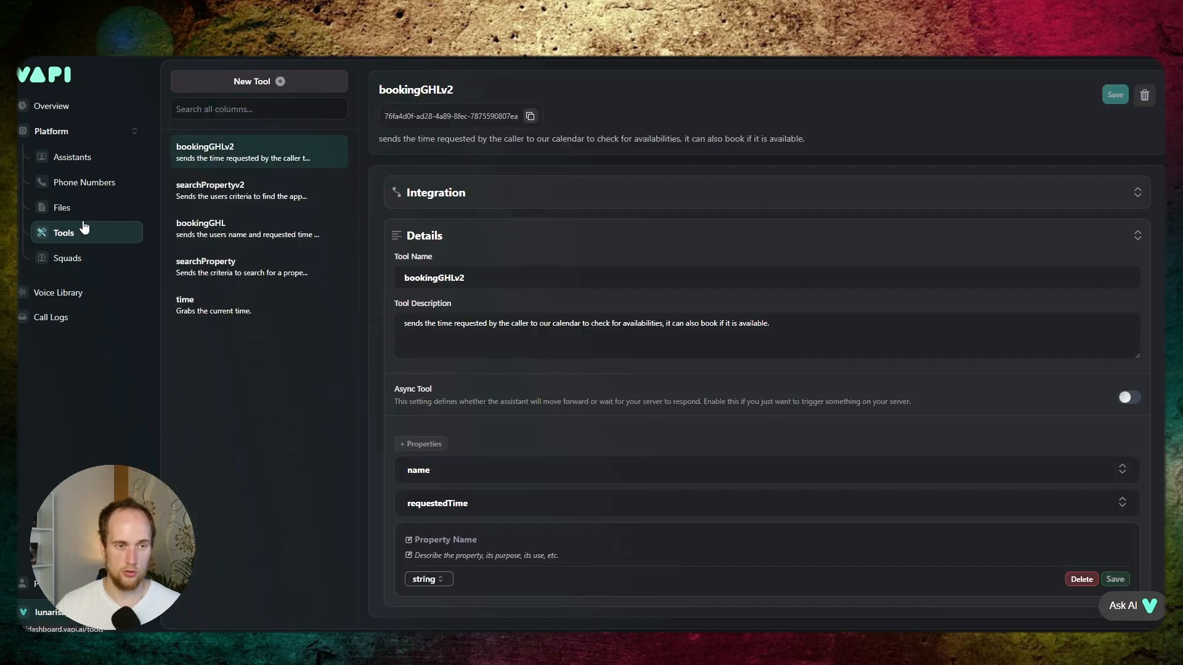
{"action": "left_click", "coordinate": [241, 81]}
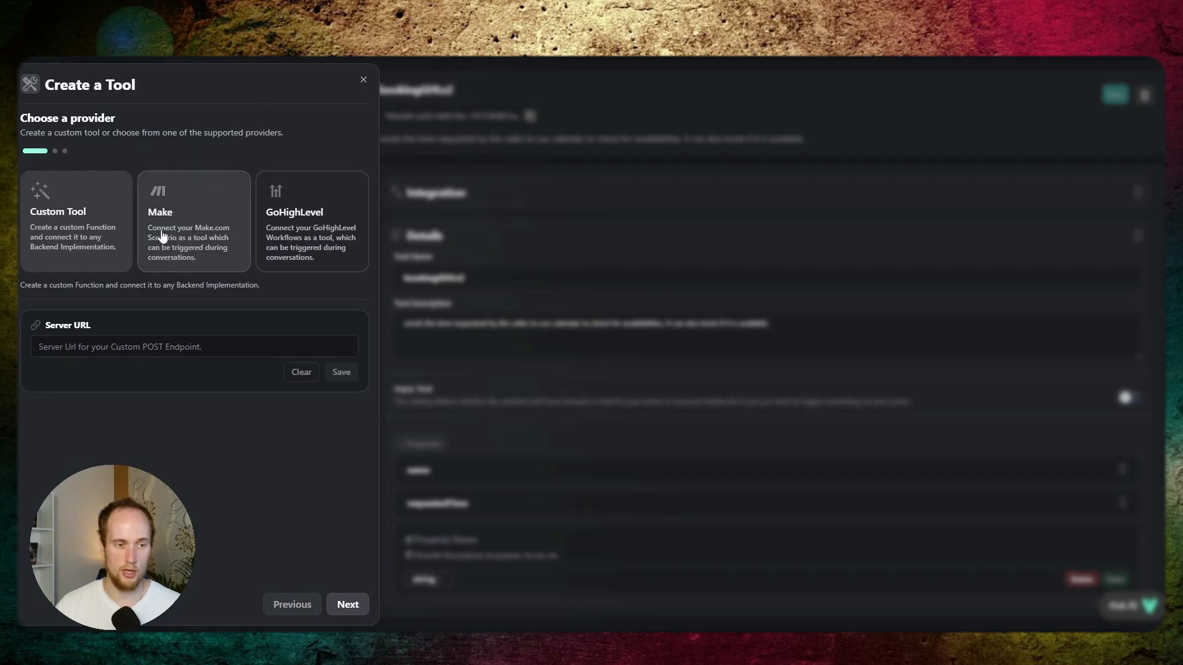
{"action": "left_click", "coordinate": [182, 232]}
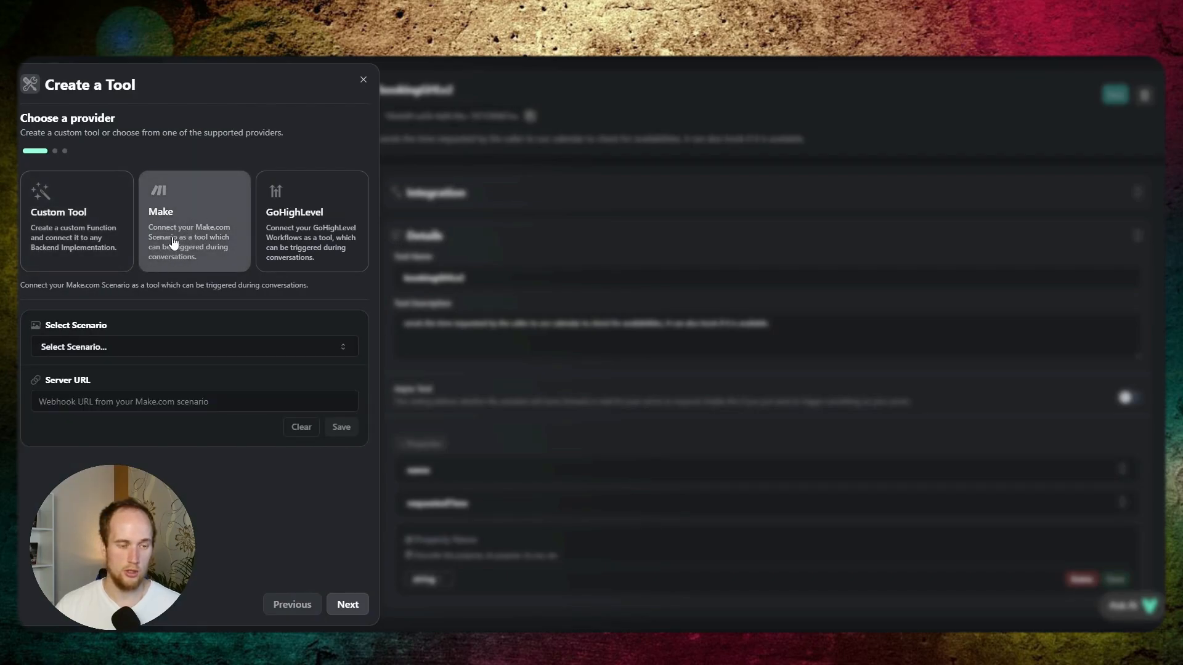
- Look through the Make scenarios offered for the new tool without choosing one
{"action": "left_click", "coordinate": [137, 345]}
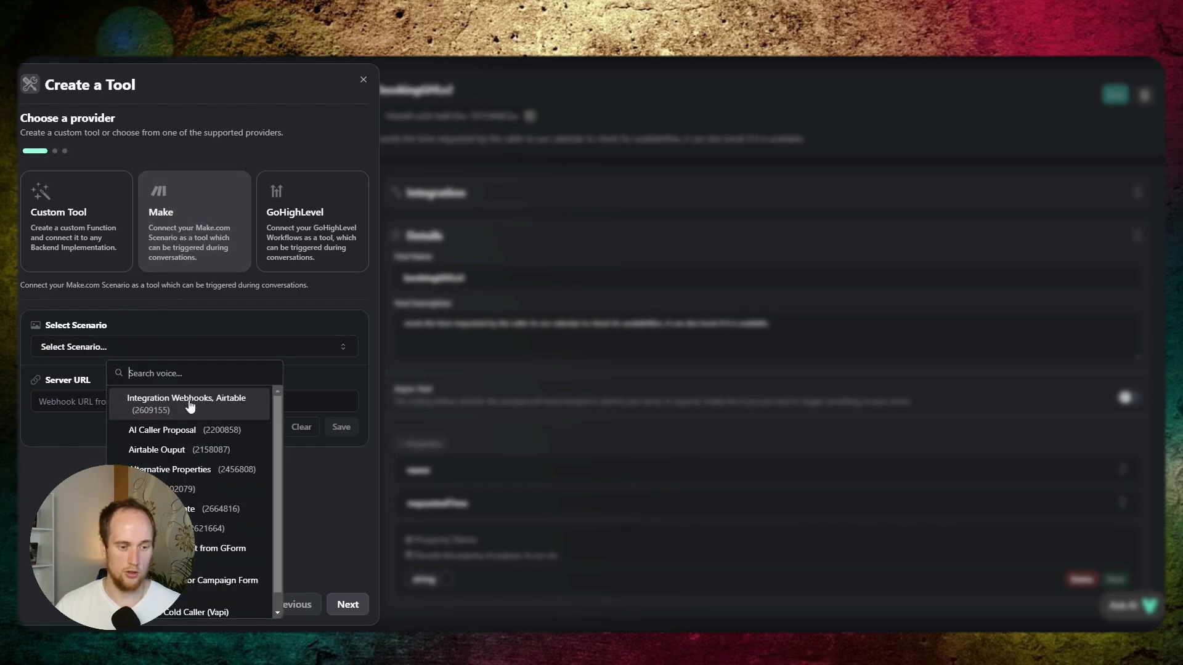
{"action": "scroll", "coordinate": [195, 411], "scroll_direction": "down", "scroll_amount": 1}
{"action": "scroll", "coordinate": [194, 411], "scroll_direction": "up", "scroll_amount": 1}
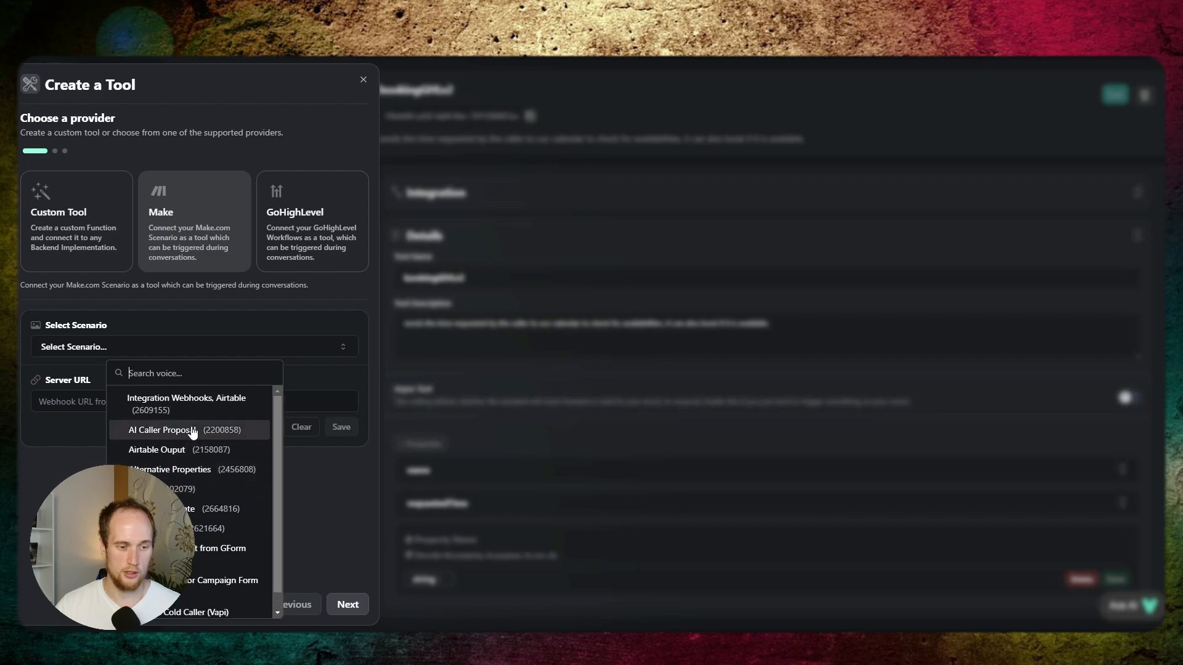
{"action": "scroll", "coordinate": [195, 411], "scroll_direction": "down", "scroll_amount": 1}
{"action": "scroll", "coordinate": [195, 411], "scroll_direction": "up", "scroll_amount": 1}
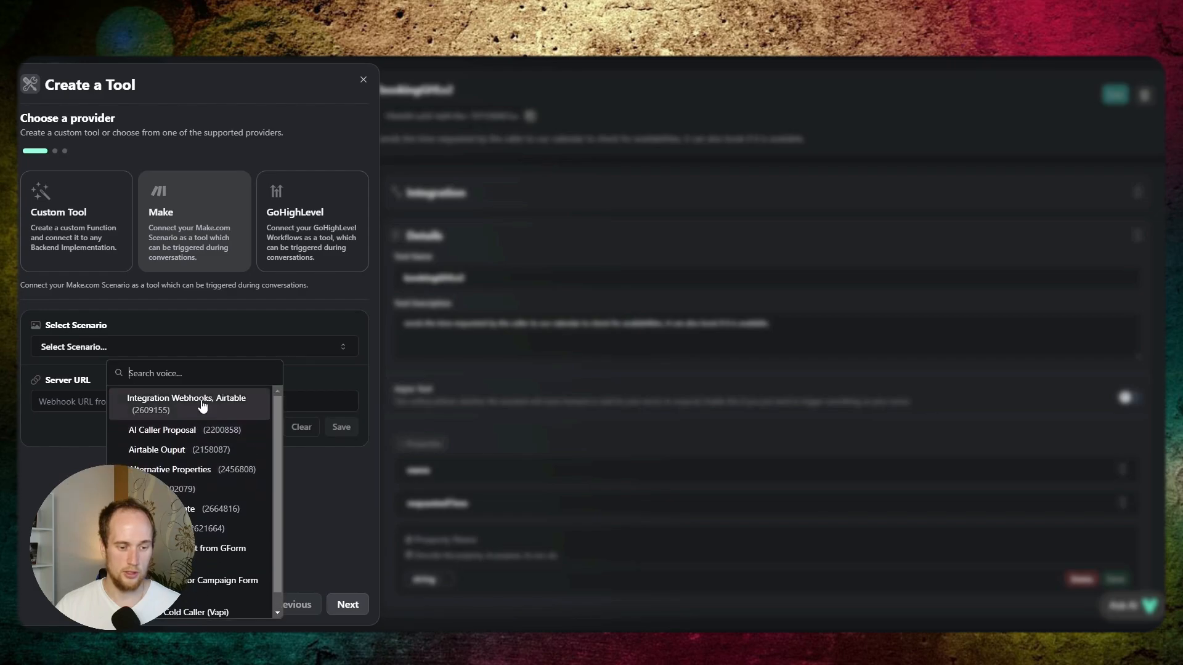
{"action": "key", "text": "Down"}
{"action": "key", "text": "Down"}
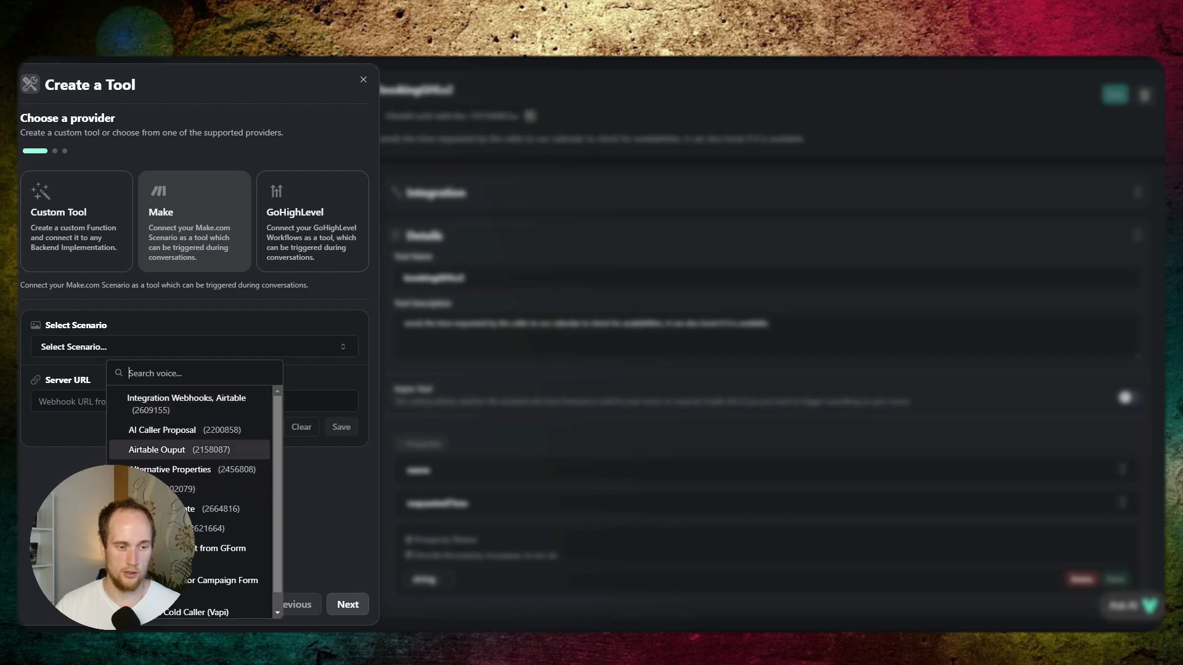
{"action": "key", "text": "Escape"}
{"action": "left_click", "coordinate": [121, 407]}
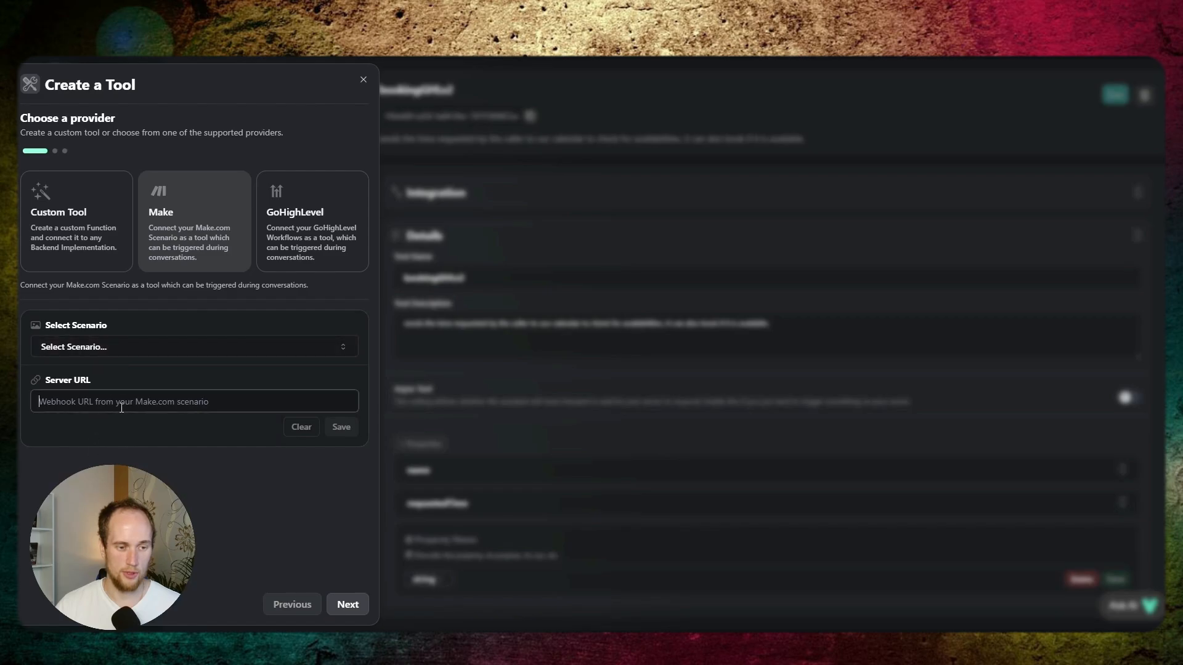
- Select the scenario "Integration Webhooks, Airtable" for the new tool and set its webhook trigger to JSH VF Contact Info
{"action": "left_click", "coordinate": [143, 346]}
{"action": "scroll", "coordinate": [197, 450], "scroll_direction": "down", "scroll_amount": 1}
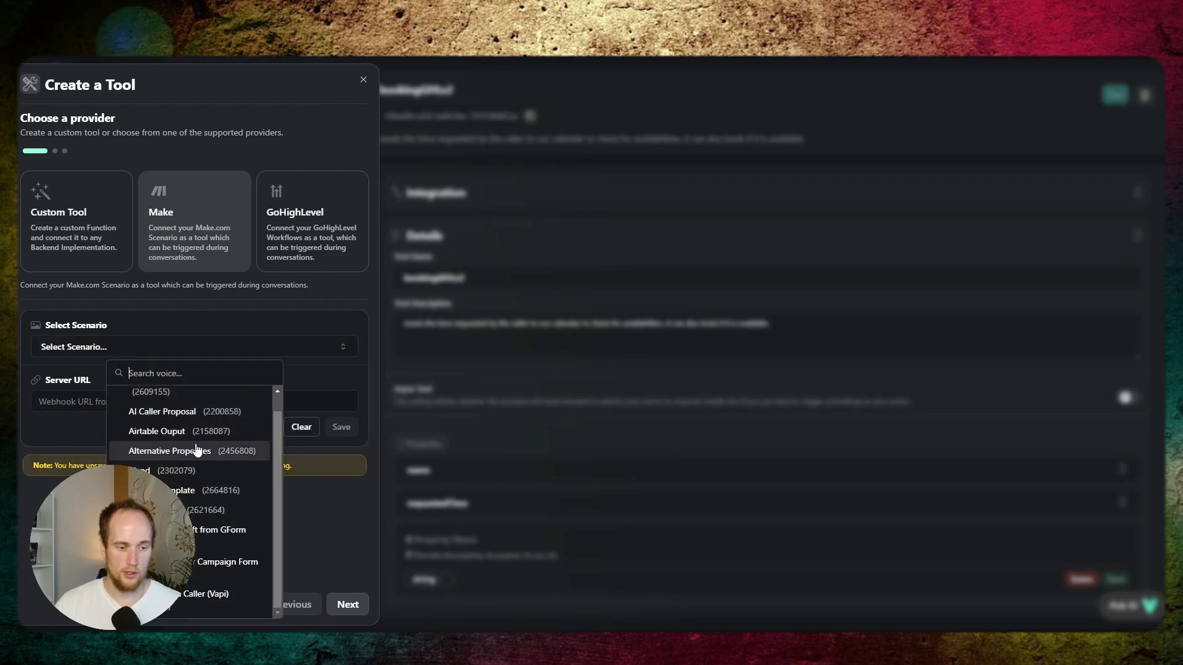
{"action": "key", "text": "Down"}
{"action": "key", "text": "Down"}
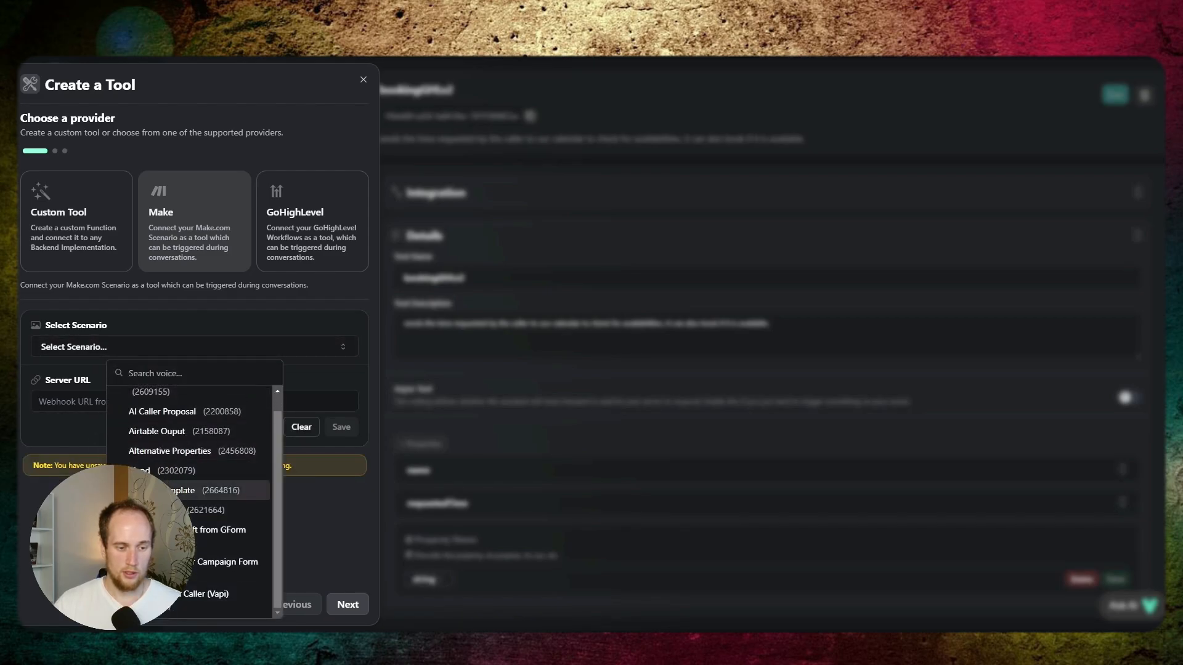
{"action": "scroll", "coordinate": [162, 410], "scroll_direction": "up", "scroll_amount": 1}
{"action": "left_click", "coordinate": [162, 410]}
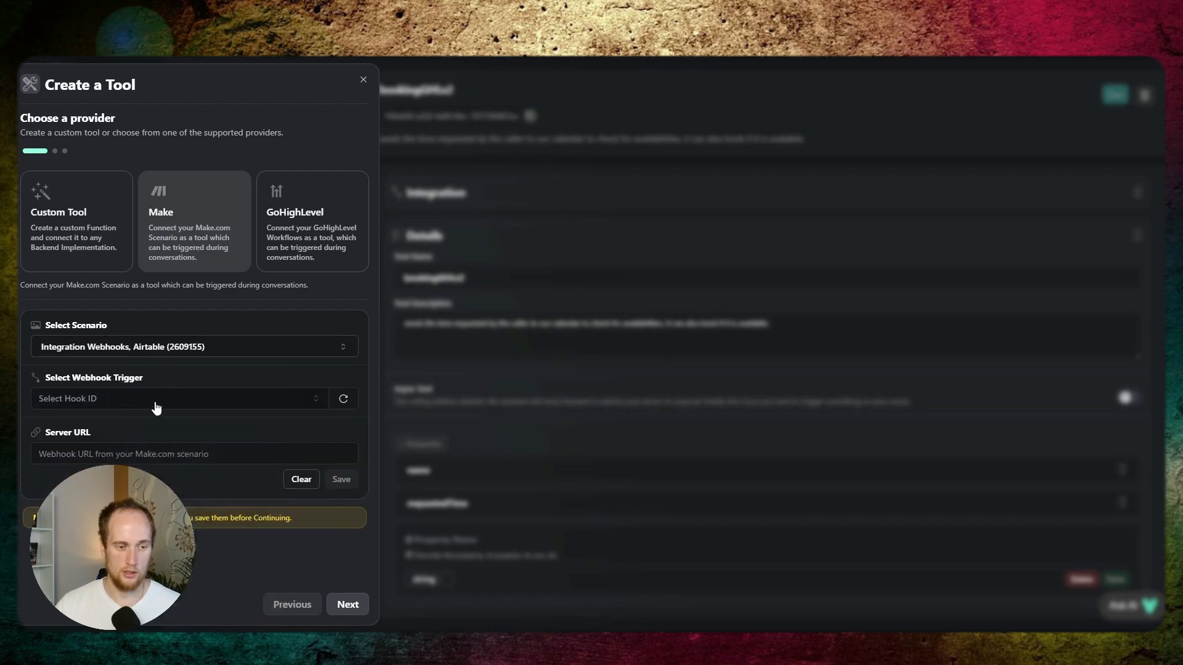
{"action": "left_click", "coordinate": [128, 397]}
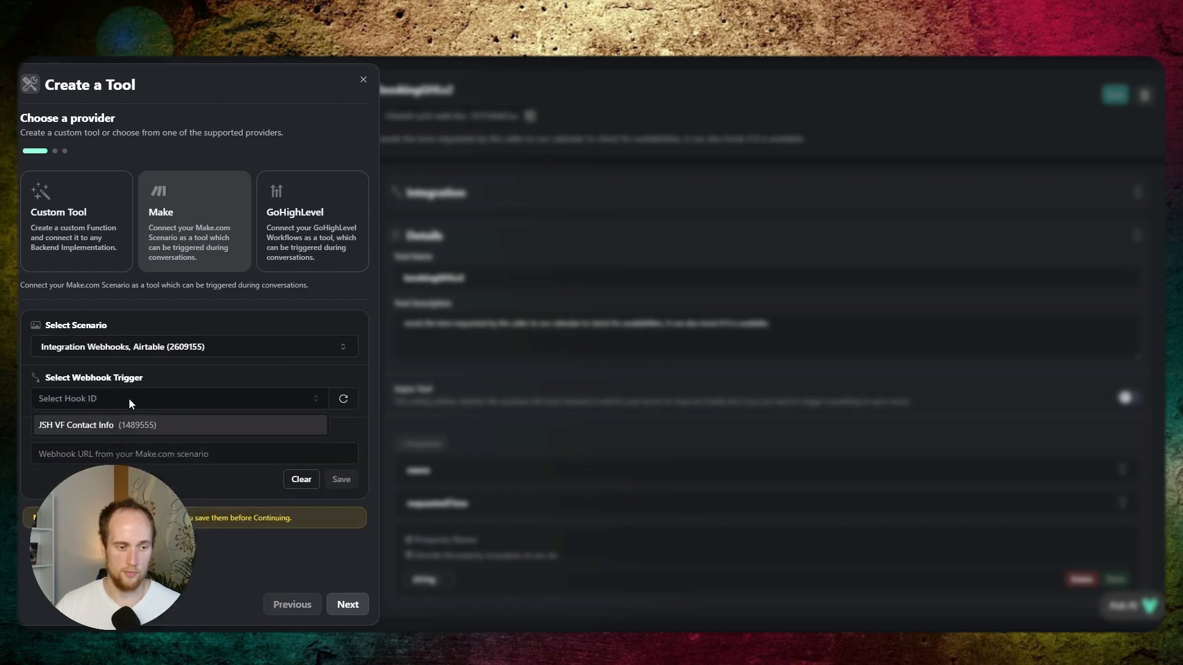
{"action": "left_click", "coordinate": [110, 425]}
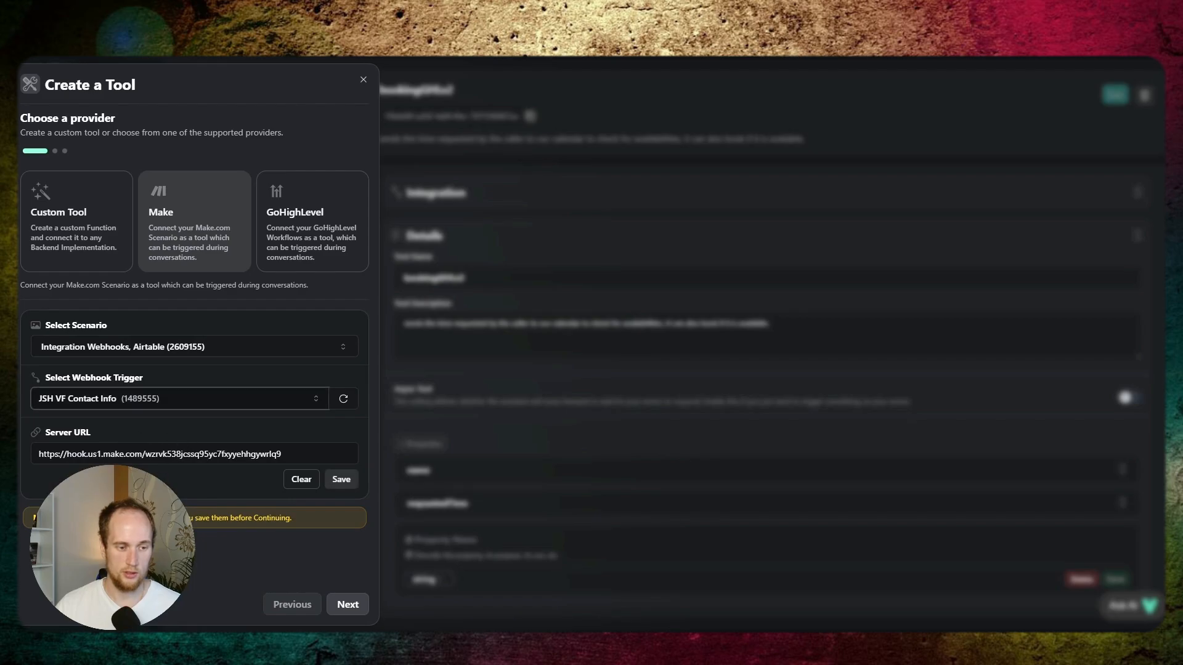